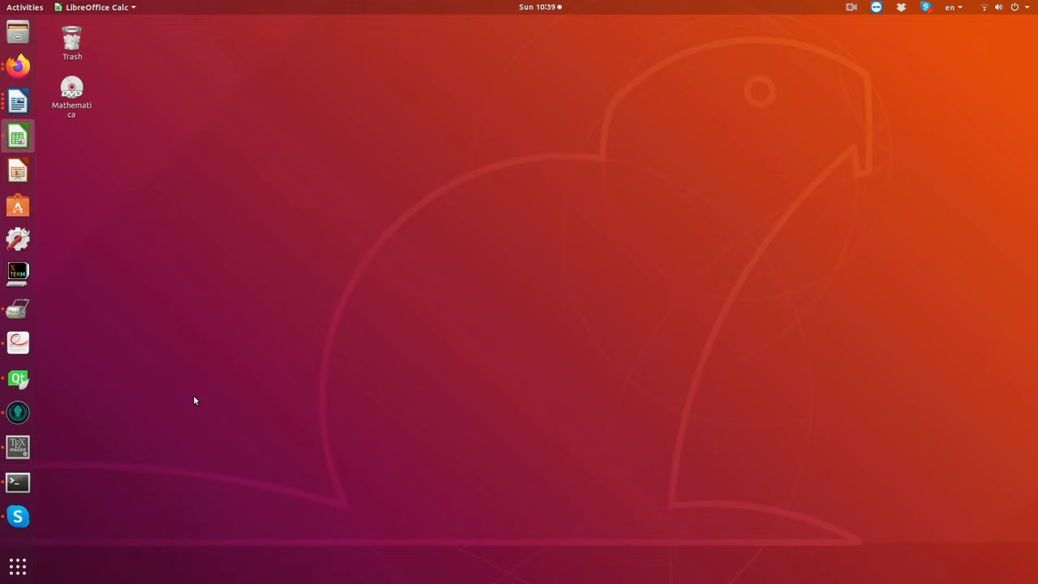
- Launch GIFMod from the installed applications and move its main window to uncover more of the log window
left_click(18, 566)
left_click(525, 39)
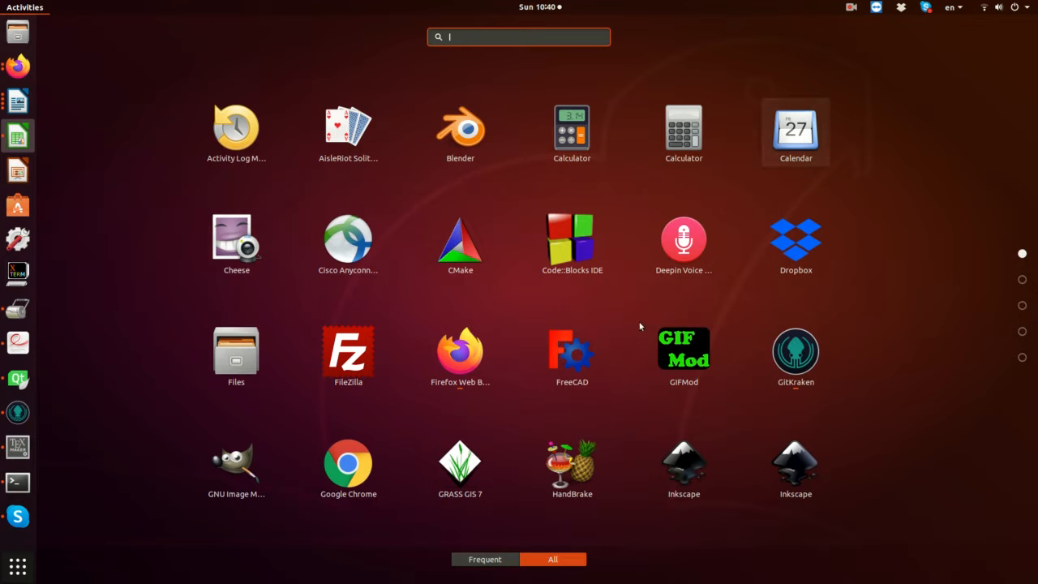
left_click(679, 358)
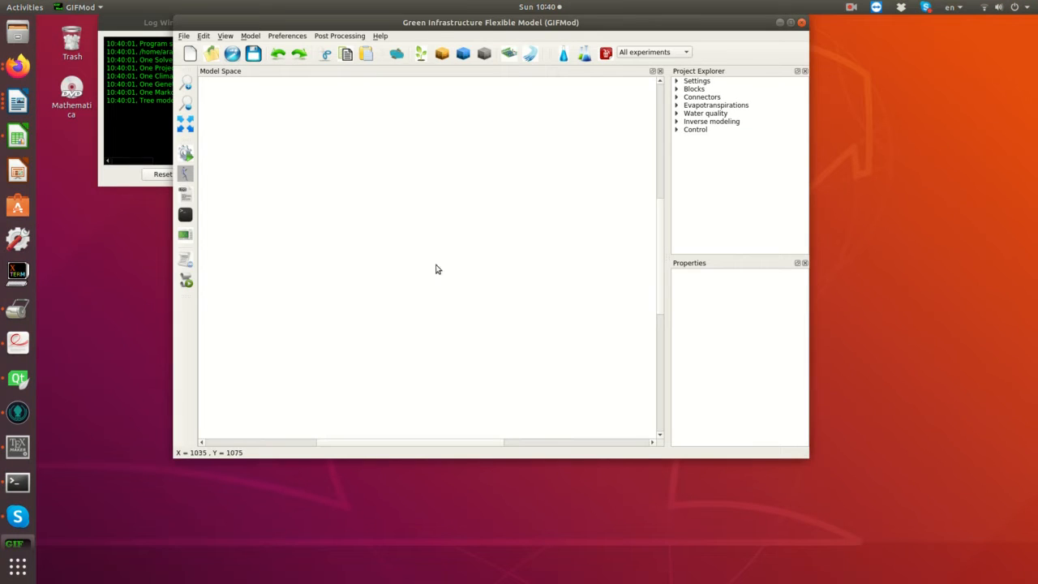
left_click_drag(448, 19, 488, 71)
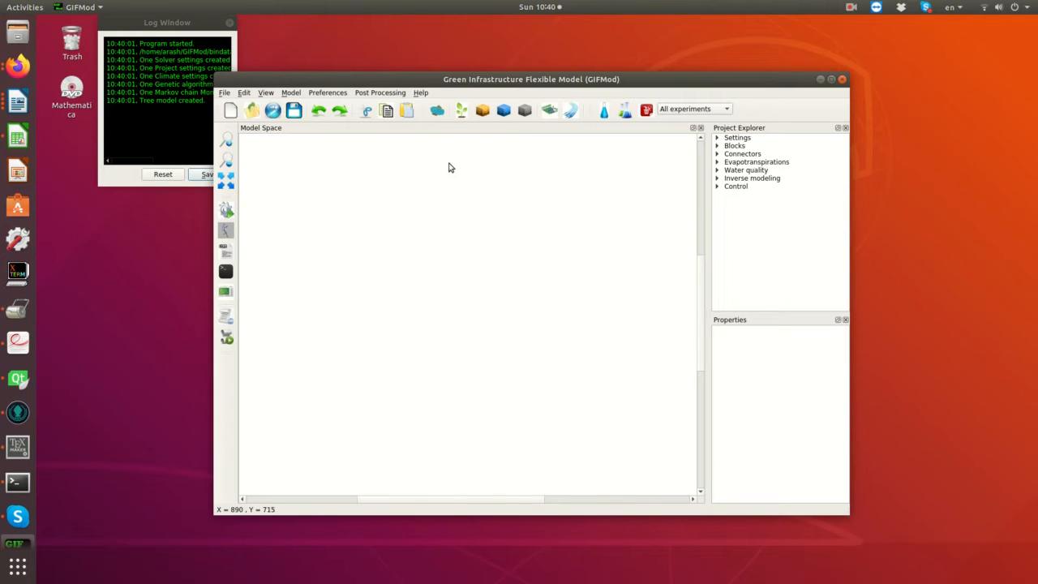
- Add a pond block to the upper middle of the model space and name it myPond
left_click(437, 111)
left_click(367, 255)
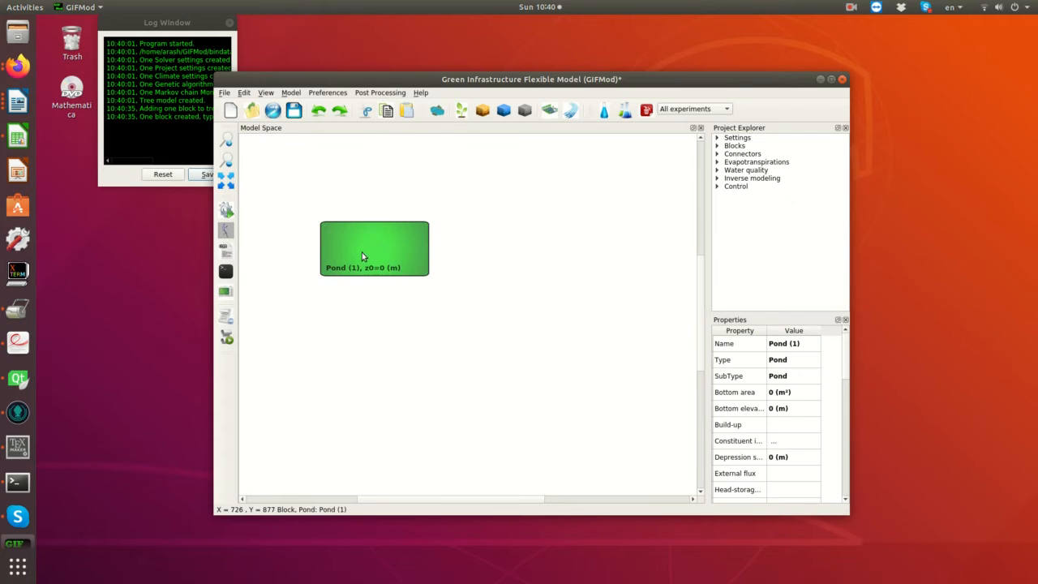
left_click_drag(362, 252, 403, 251)
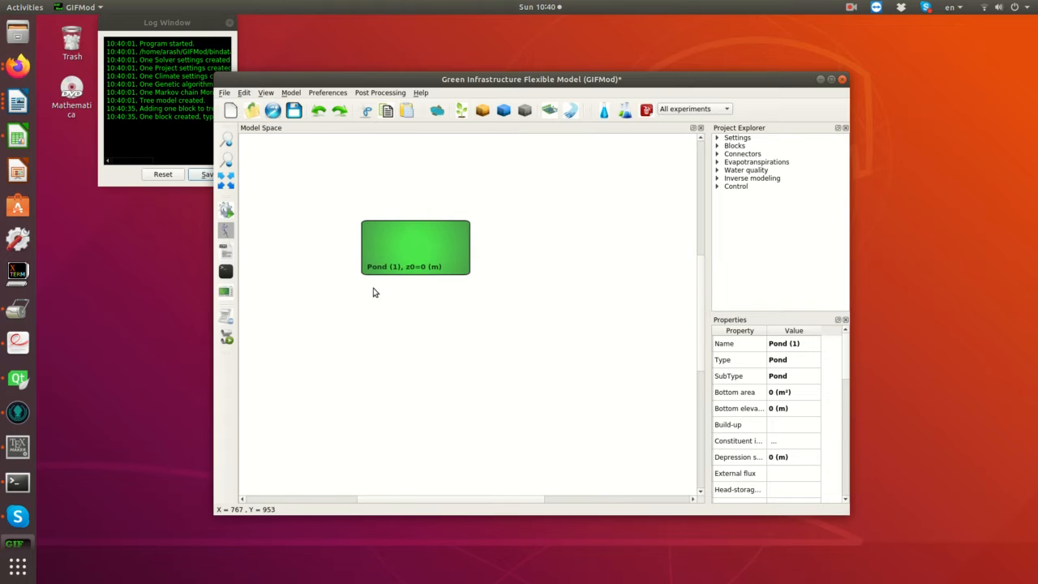
double_click(804, 346)
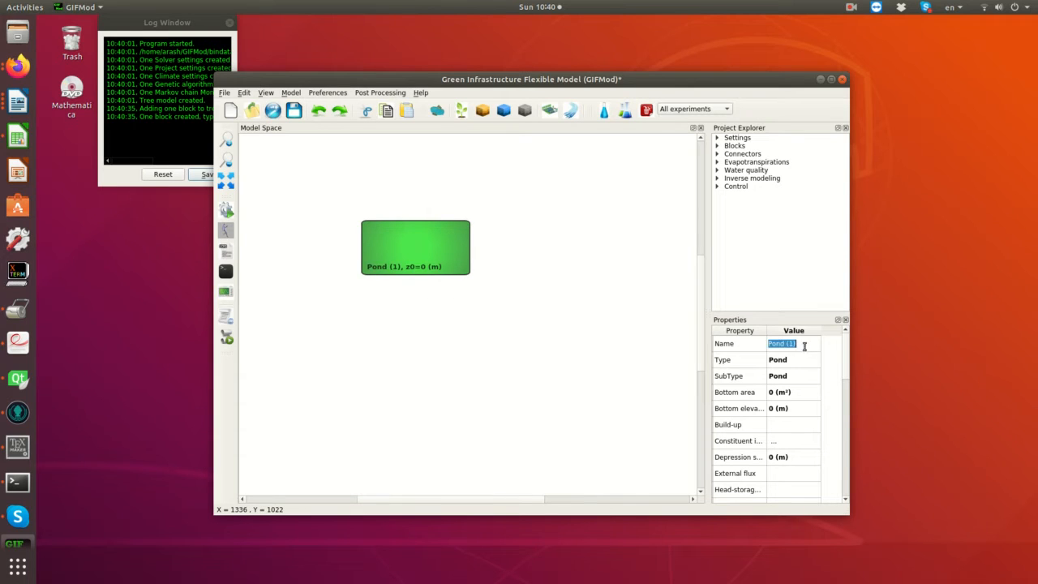
type("my")
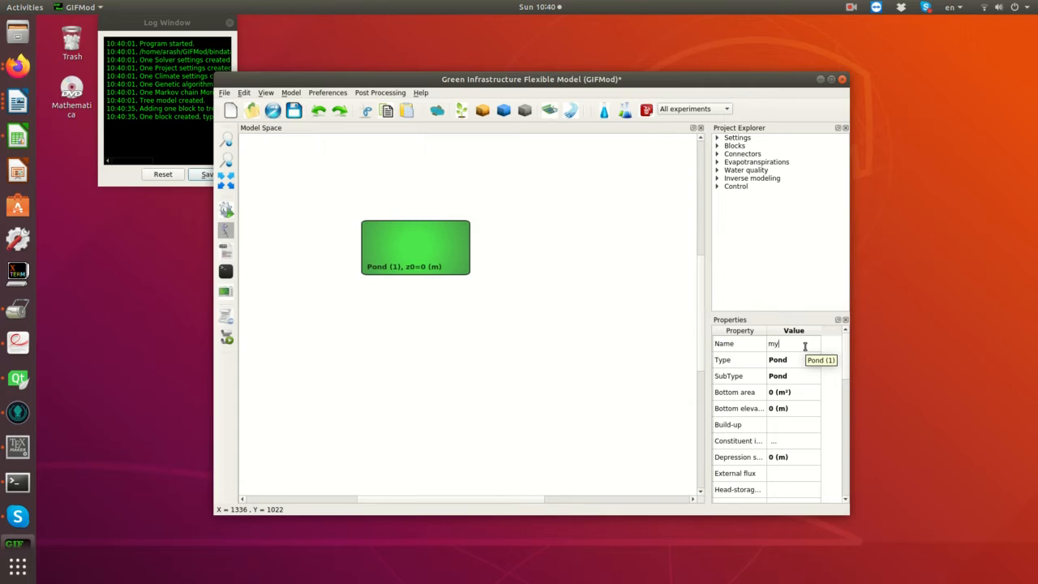
type("Pond")
key("Return")
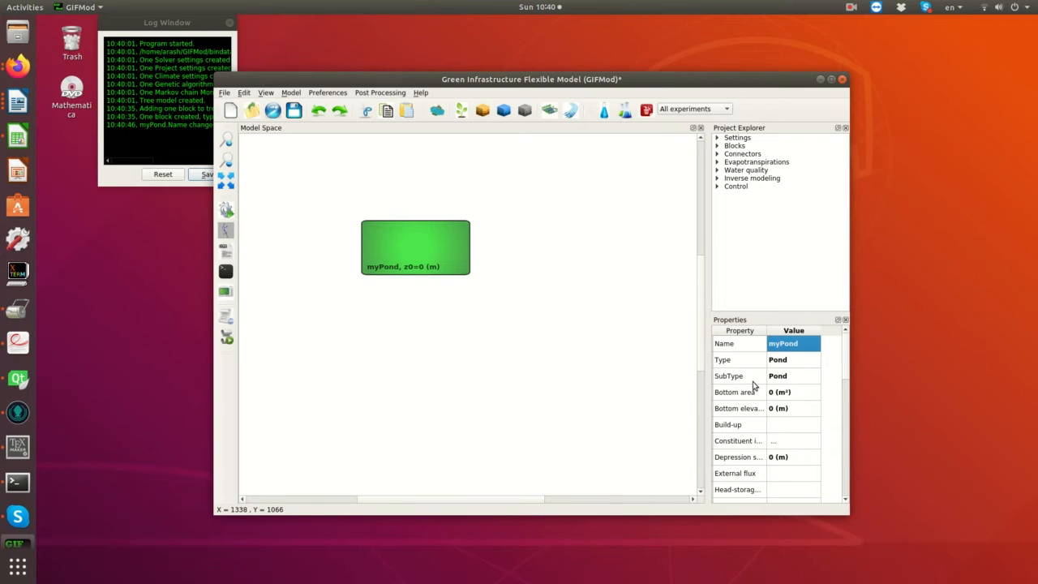
- Set the pond's bottom area to 10 m² and its initial water depth to 1 m
double_click(774, 393)
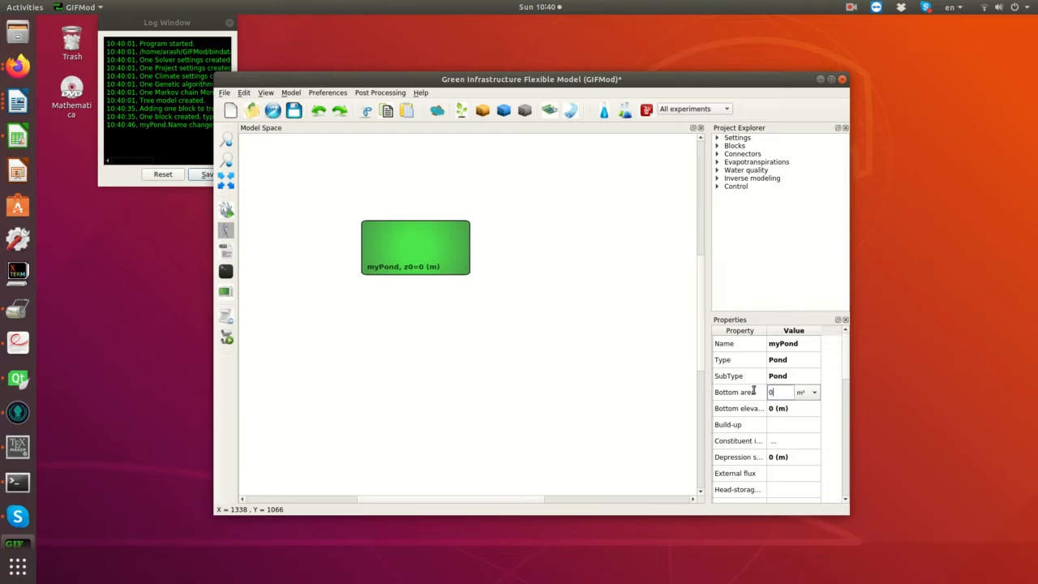
type("10")
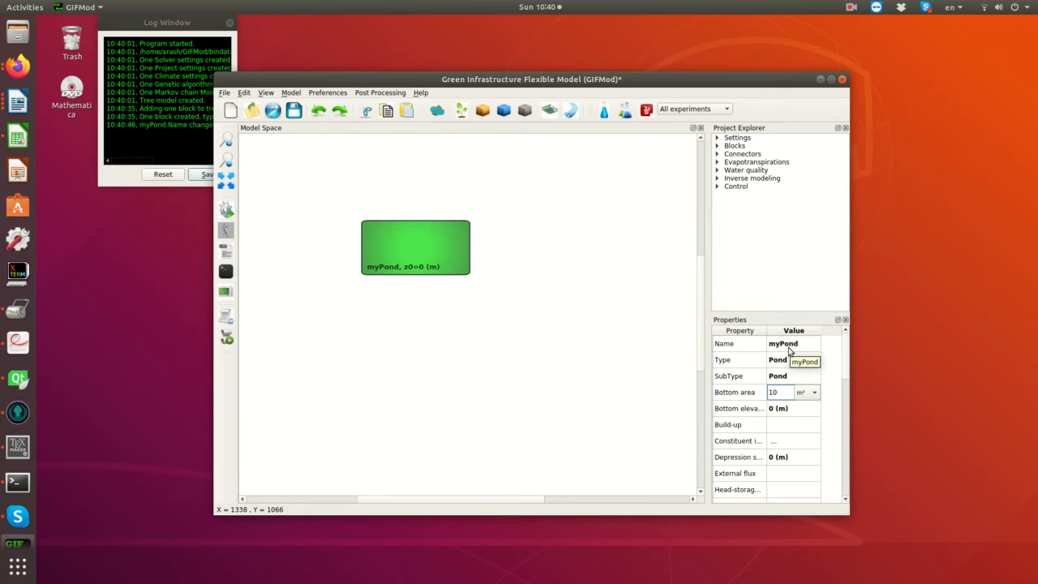
key("Return")
scroll(785, 412, "down", 2)
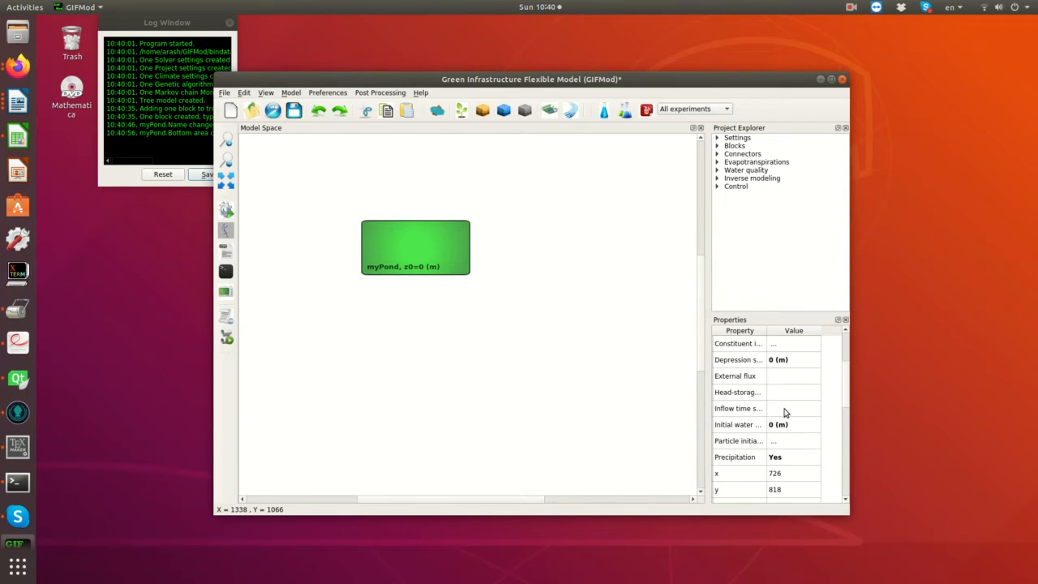
double_click(775, 428)
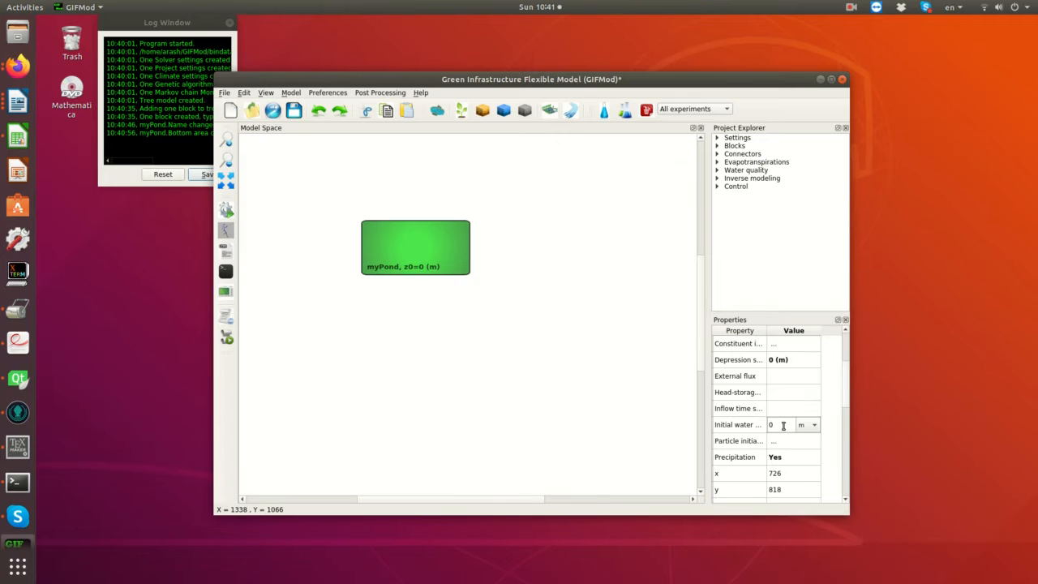
left_click_drag(783, 426, 733, 422)
type("1")
key("Return")
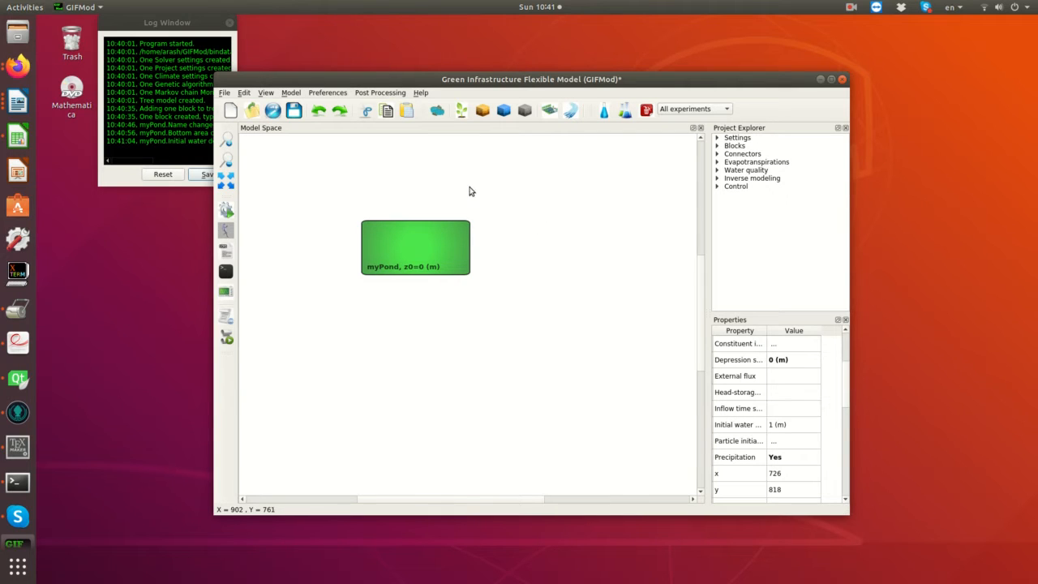
- Add a water quality constituent to the project and name it PCB
left_click(717, 171)
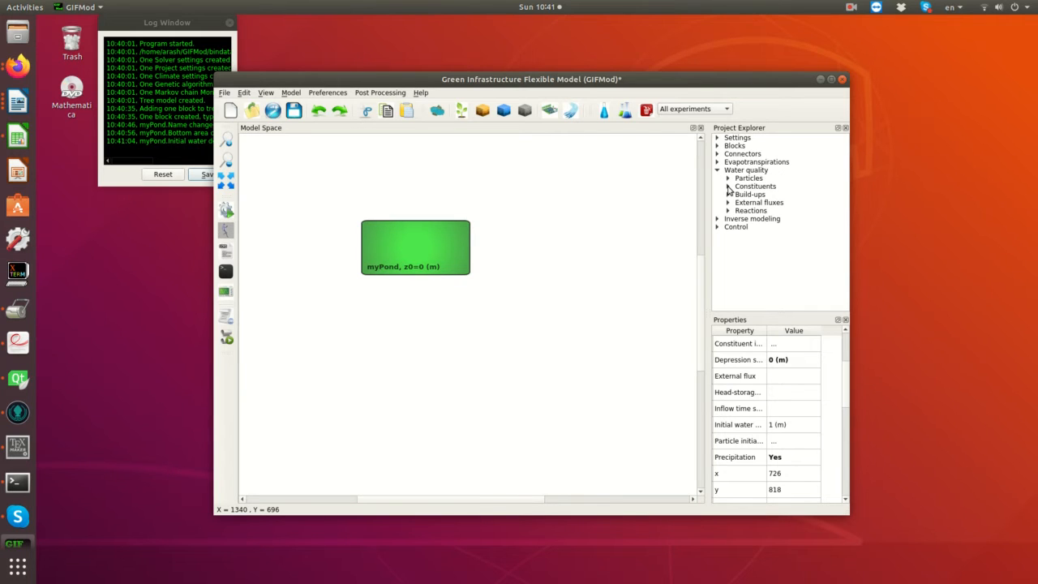
left_click(742, 187)
right_click(744, 186)
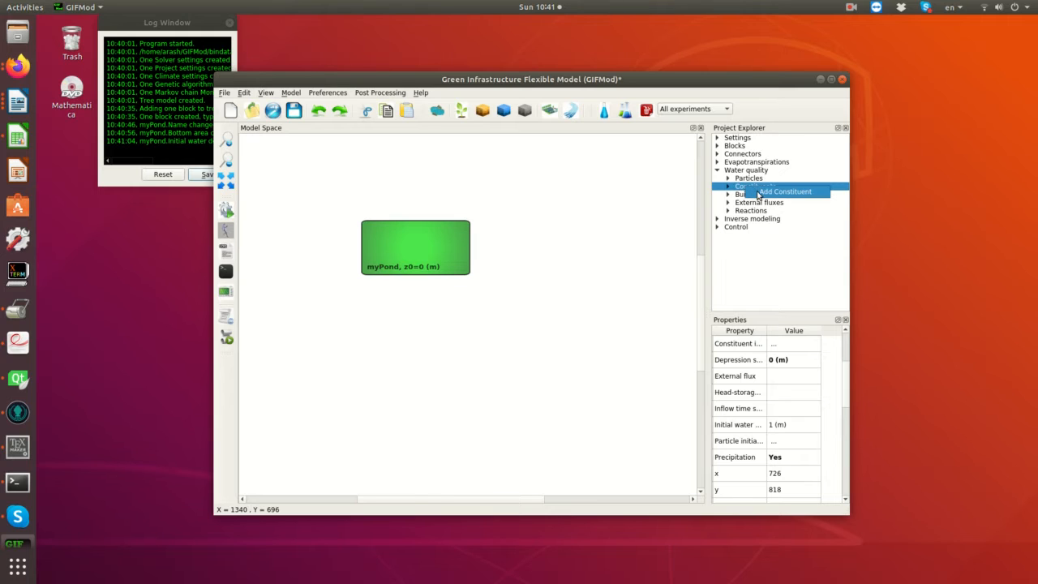
left_click(768, 193)
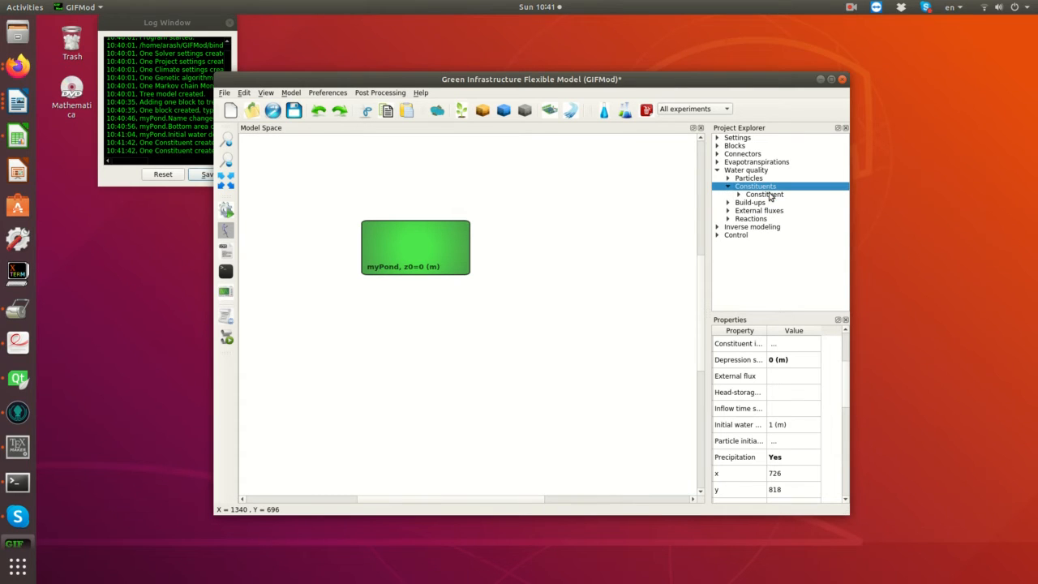
left_click(771, 195)
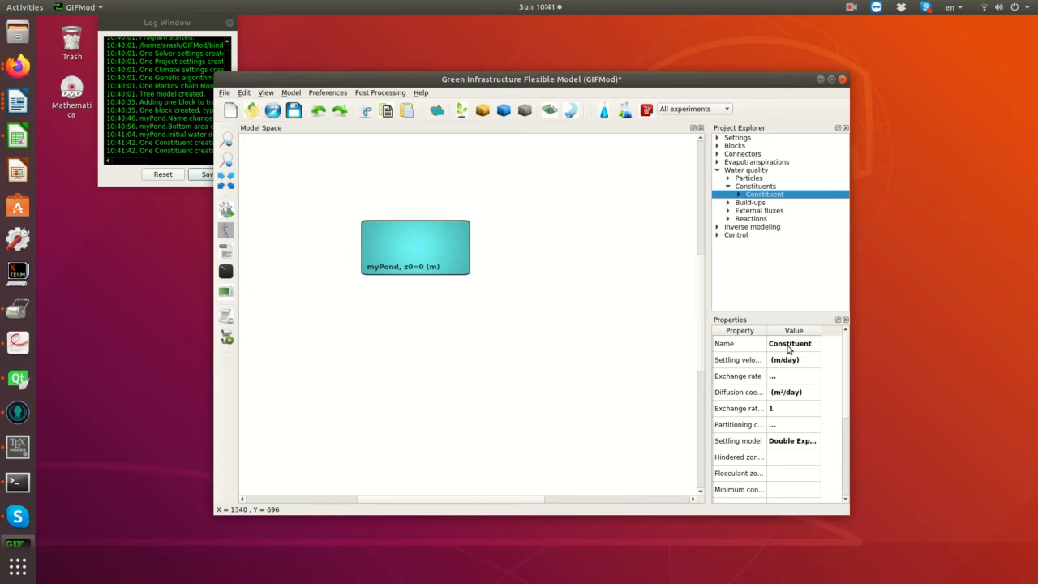
double_click(788, 347)
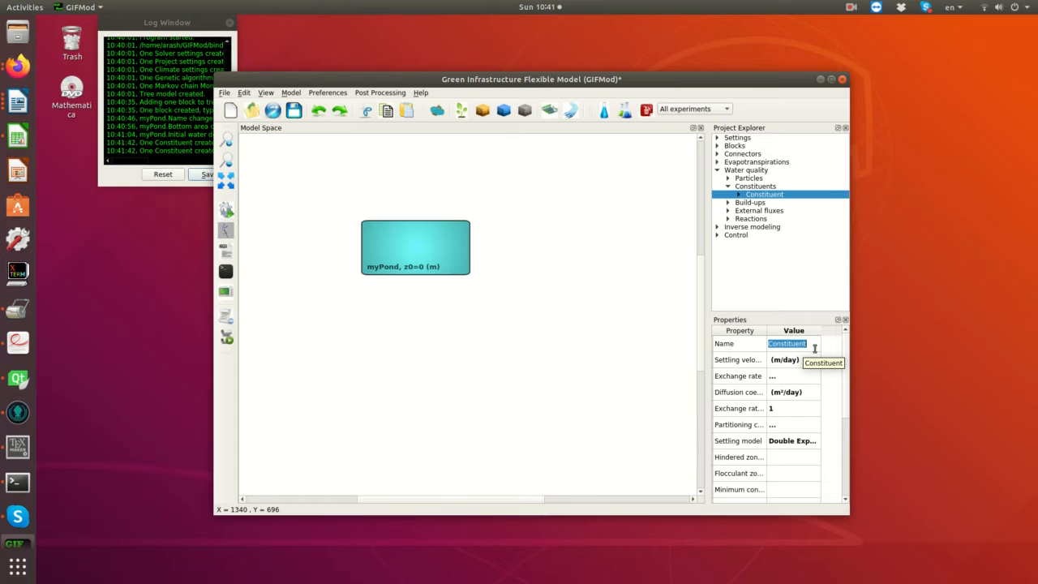
type("PCB")
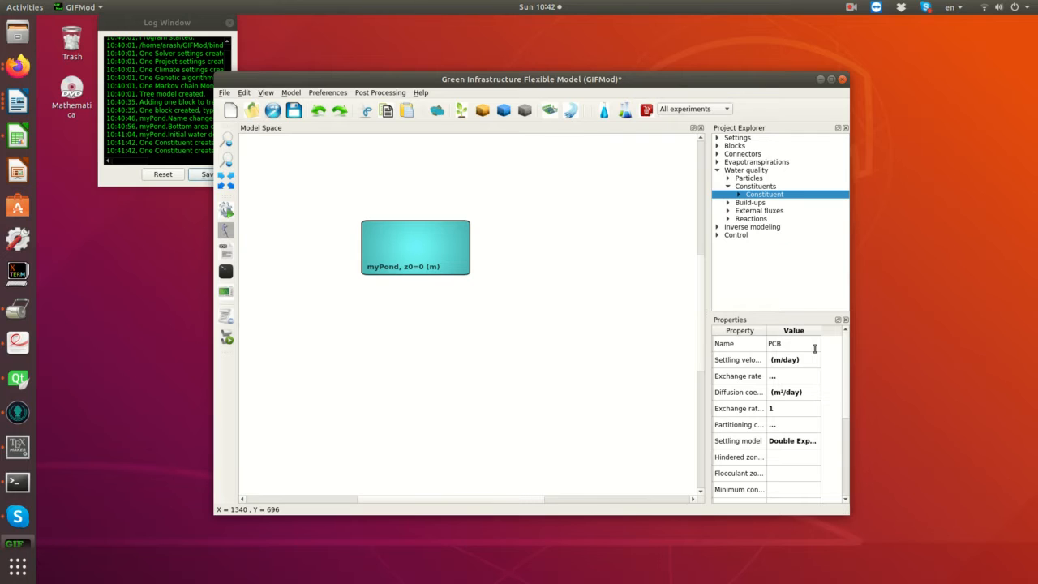
key("Return")
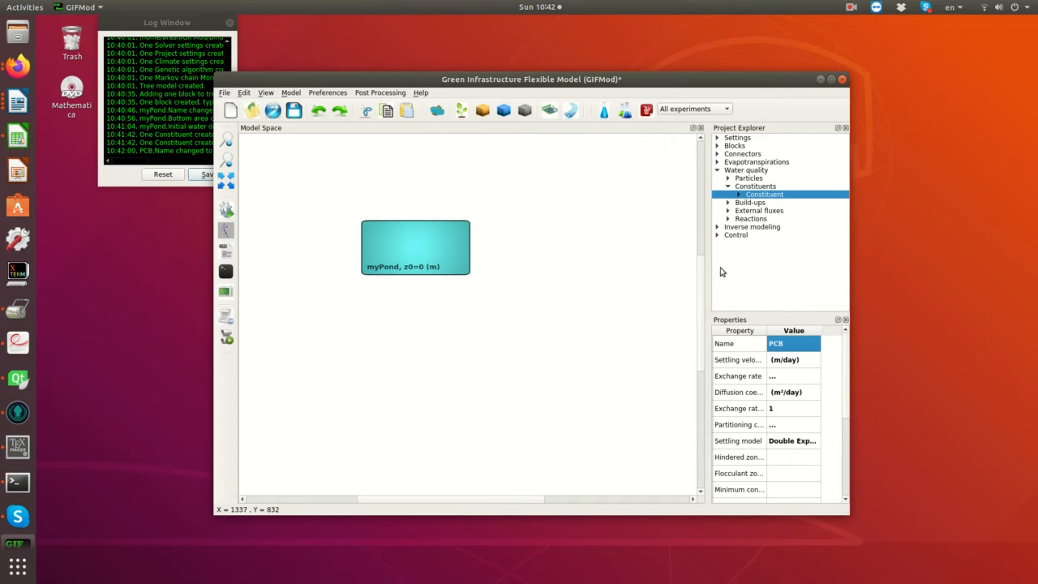
- Give myPond a constituent initial concentration of 10 for PCB in the Aqueous phase
left_click(419, 256)
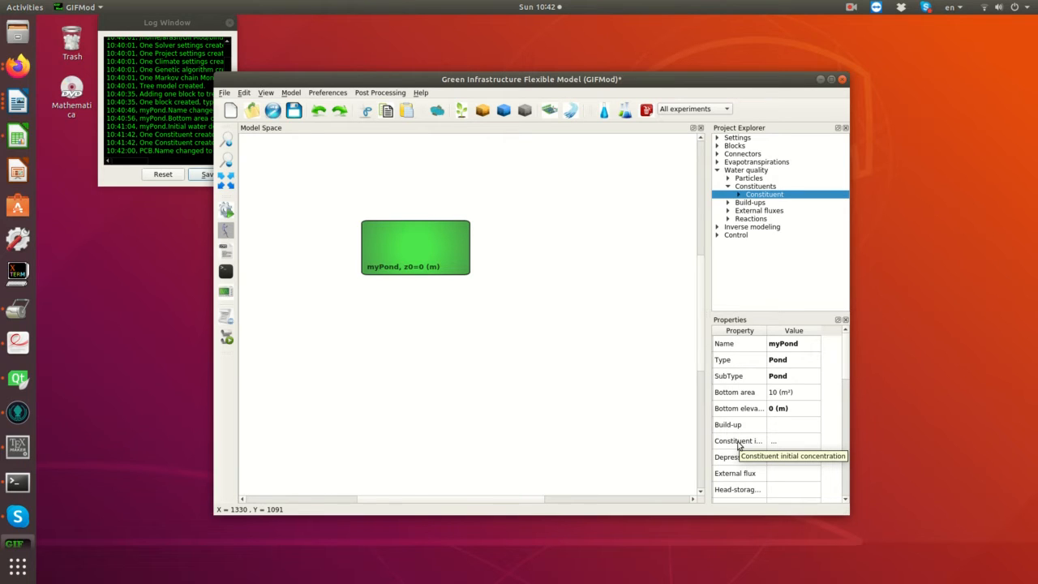
left_click(783, 444)
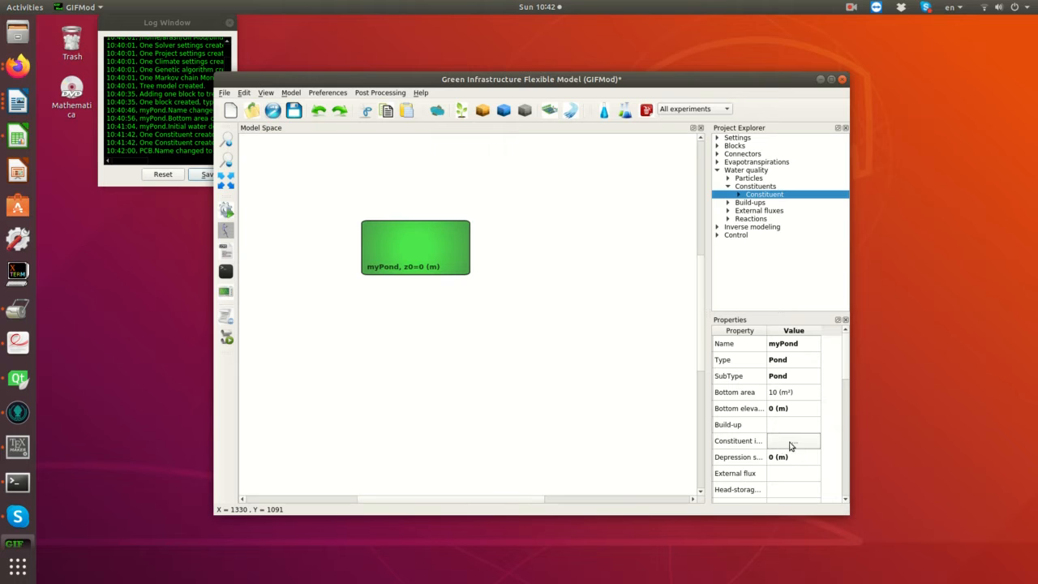
left_click(792, 443)
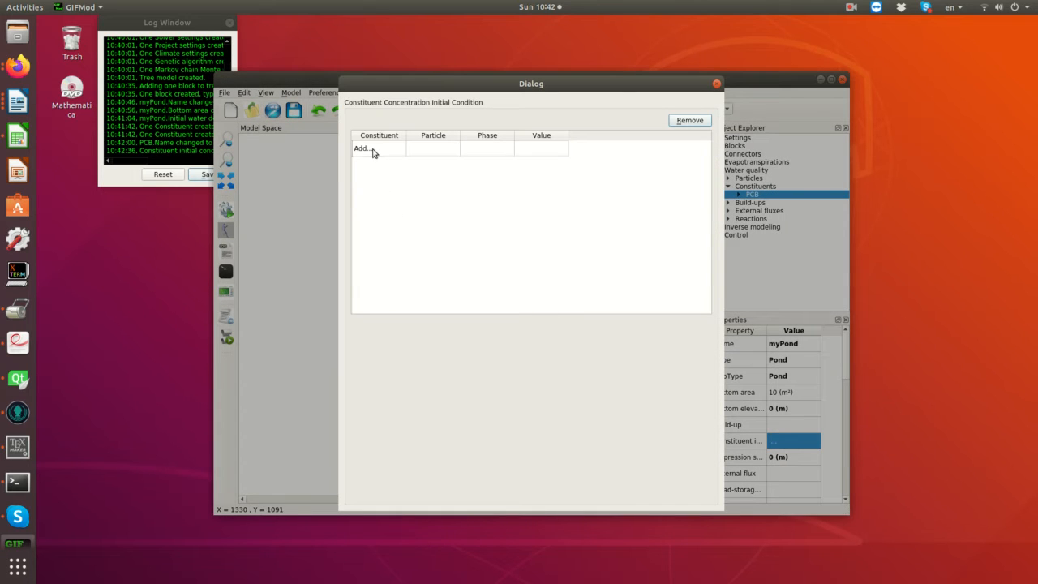
double_click(374, 150)
left_click(372, 151)
left_click(374, 150)
double_click(536, 151)
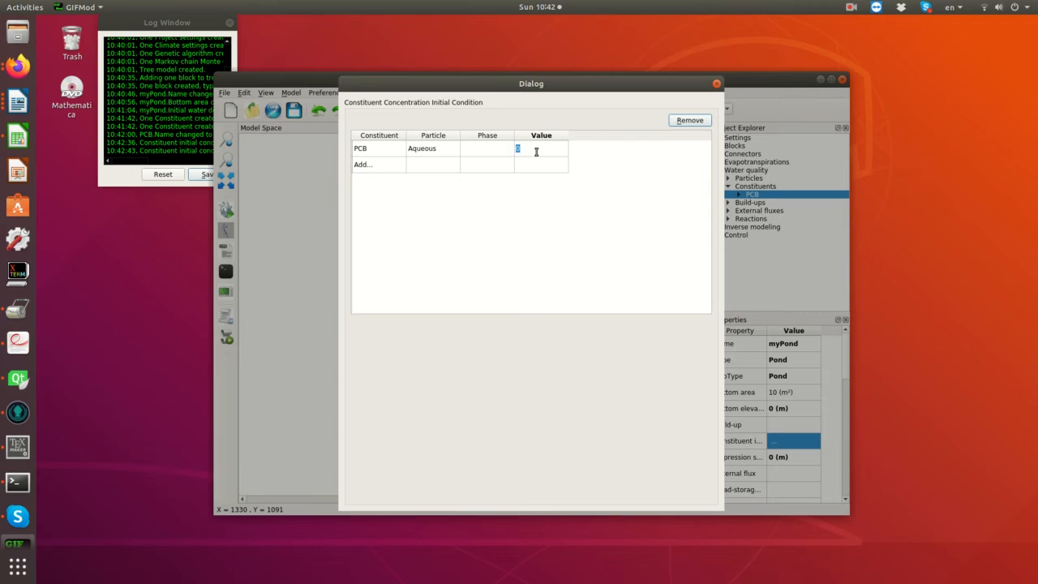
type("10")
key("Return")
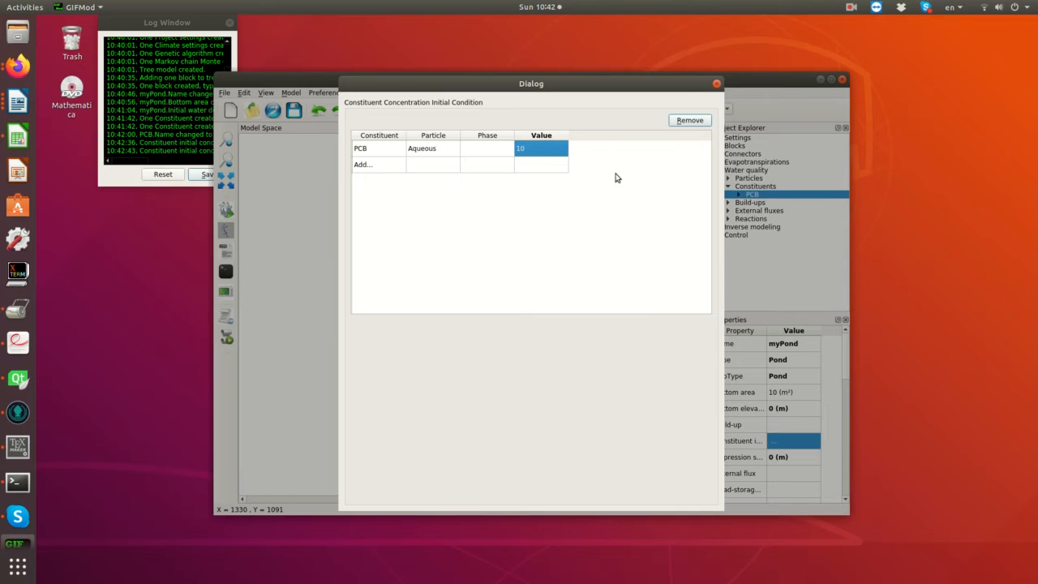
left_click(716, 85)
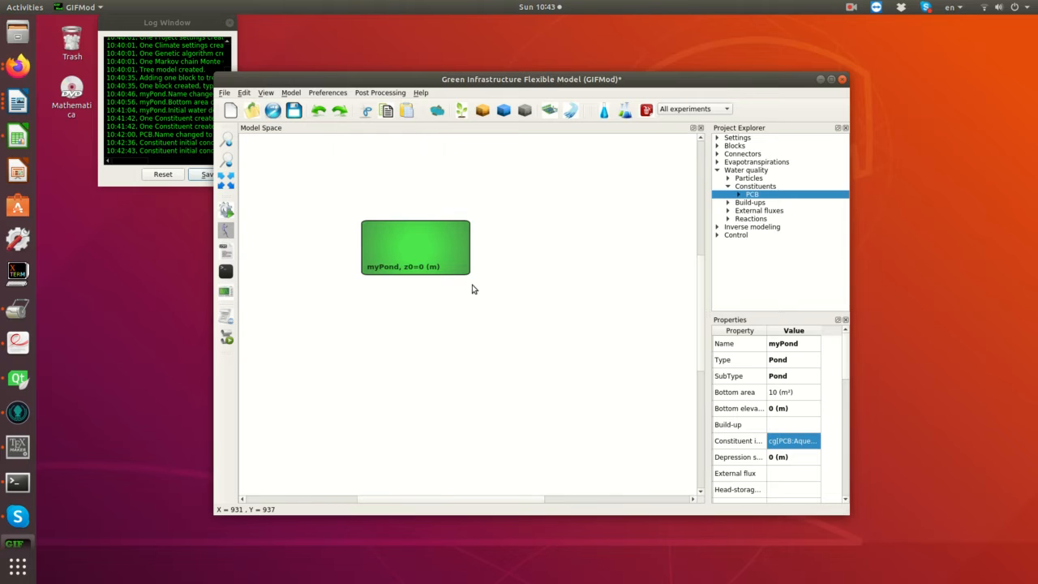
- Add a reaction parameter under the project's water quality reactions
left_click(747, 221)
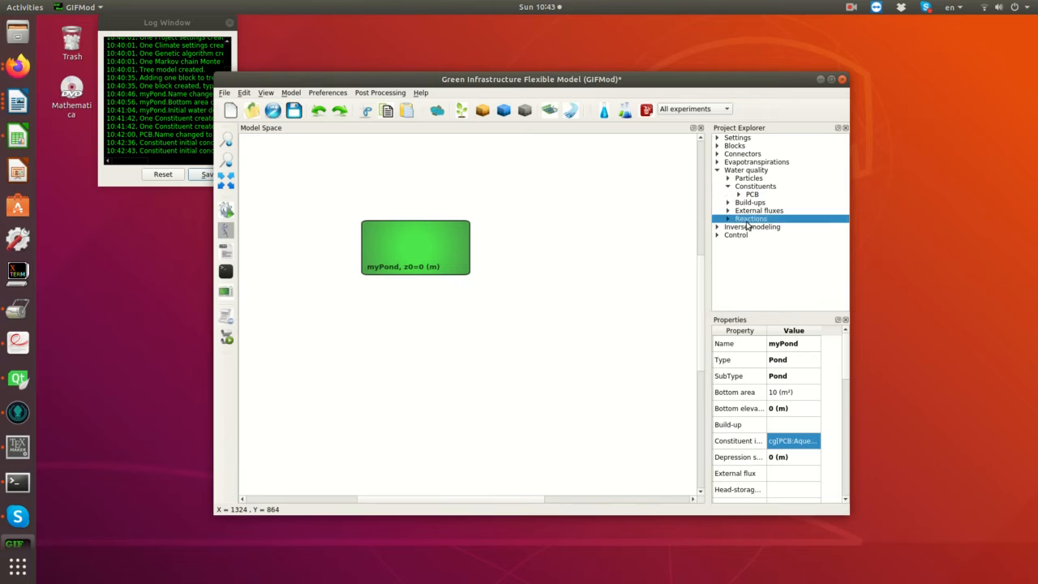
left_click(728, 219)
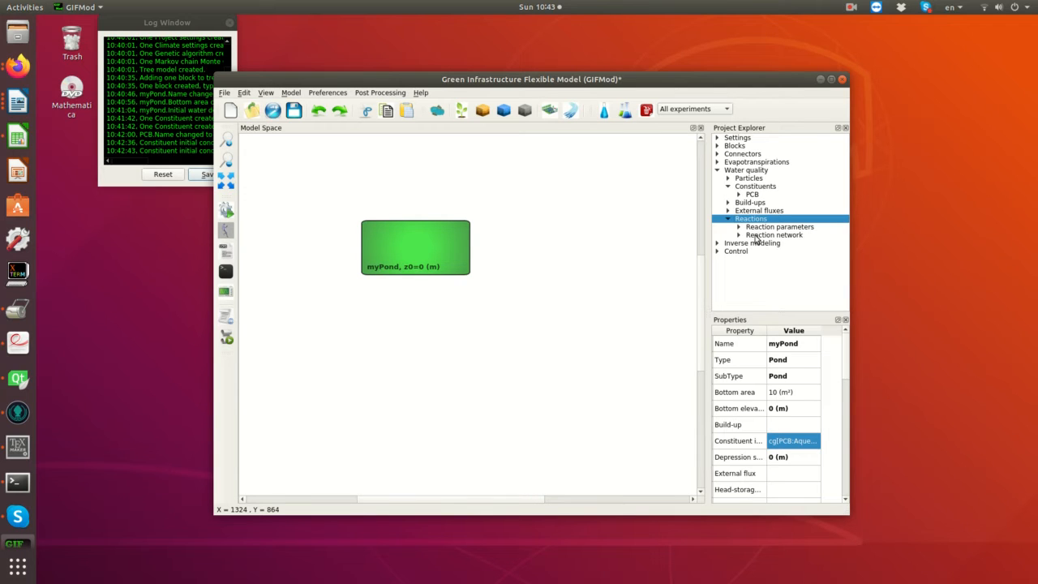
left_click(759, 228)
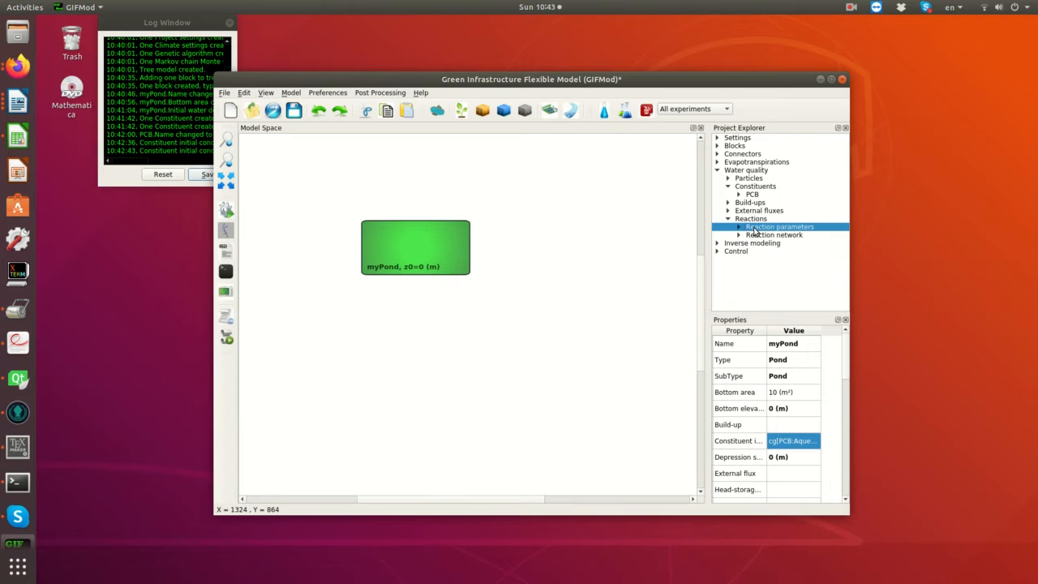
right_click(754, 232)
left_click(746, 228)
right_click(769, 227)
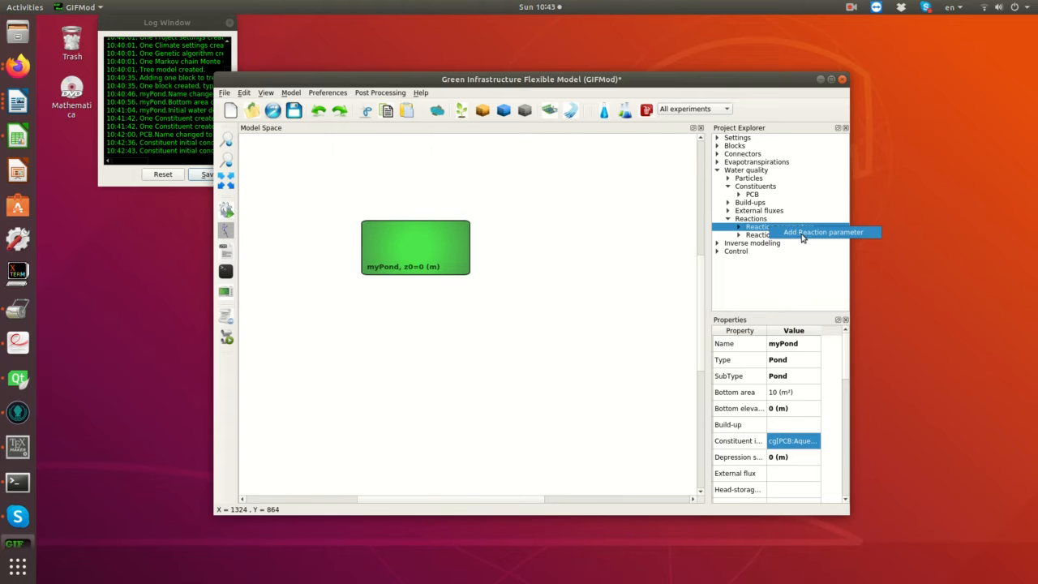
left_click(802, 235)
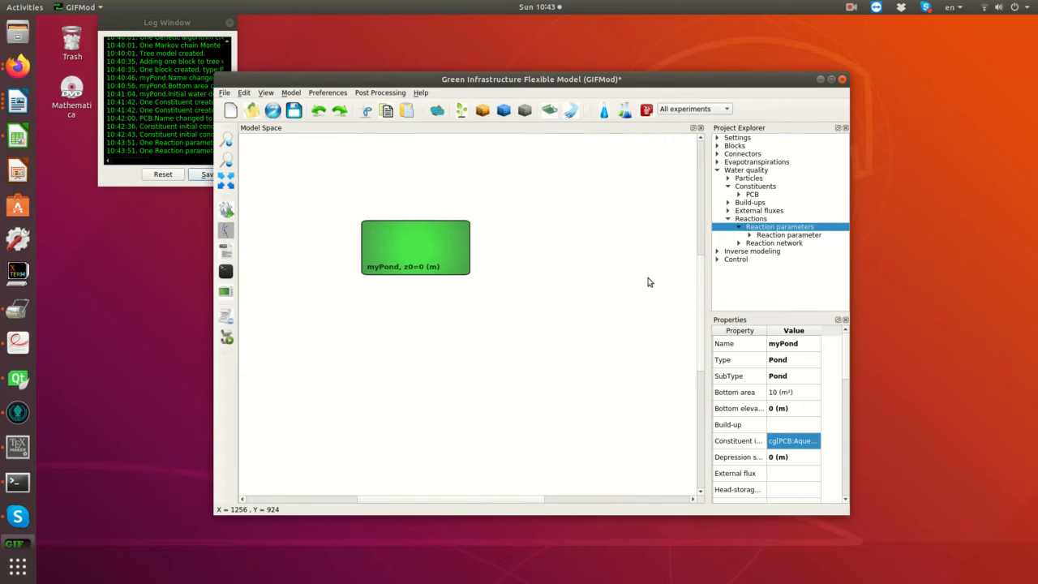
- Rename the new reaction parameter to k_d
left_click(770, 237)
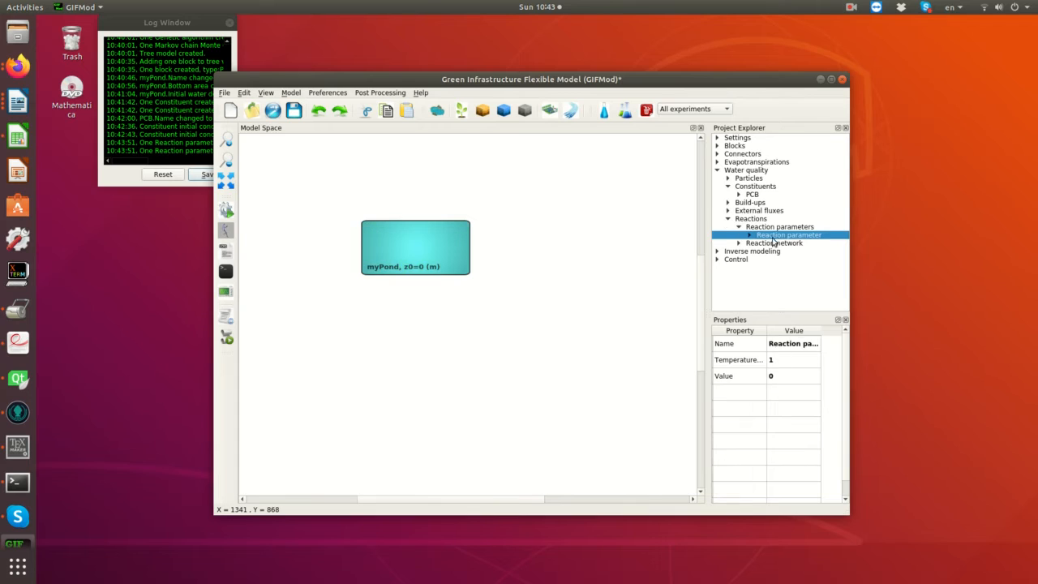
double_click(783, 346)
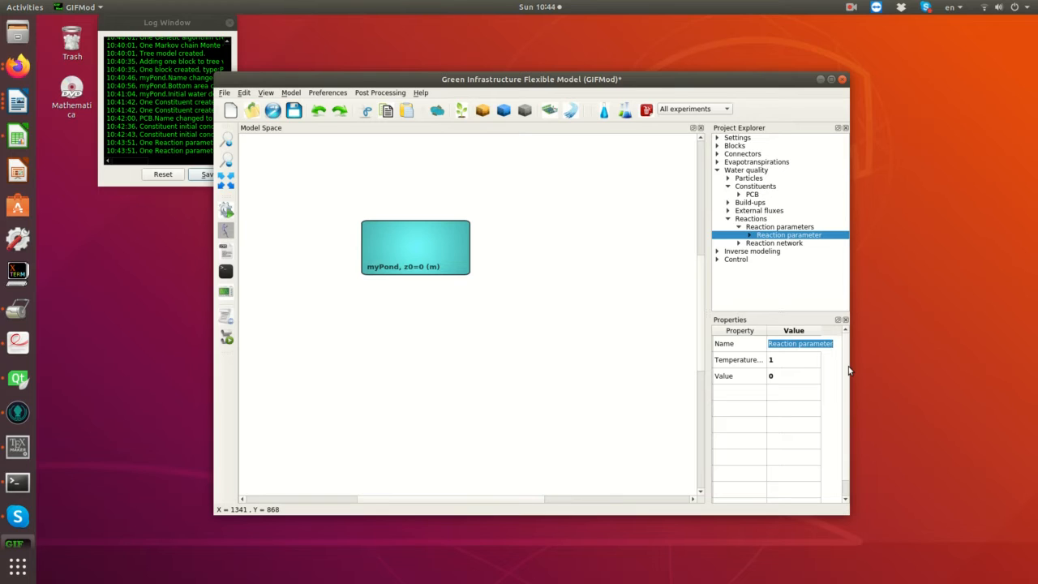
type("k")
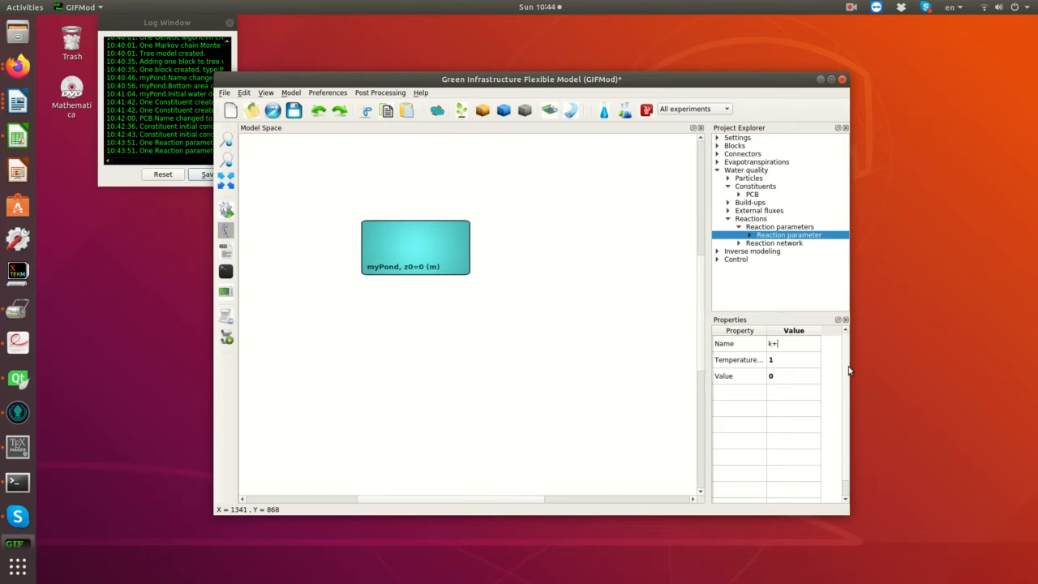
type("_d")
key("Return")
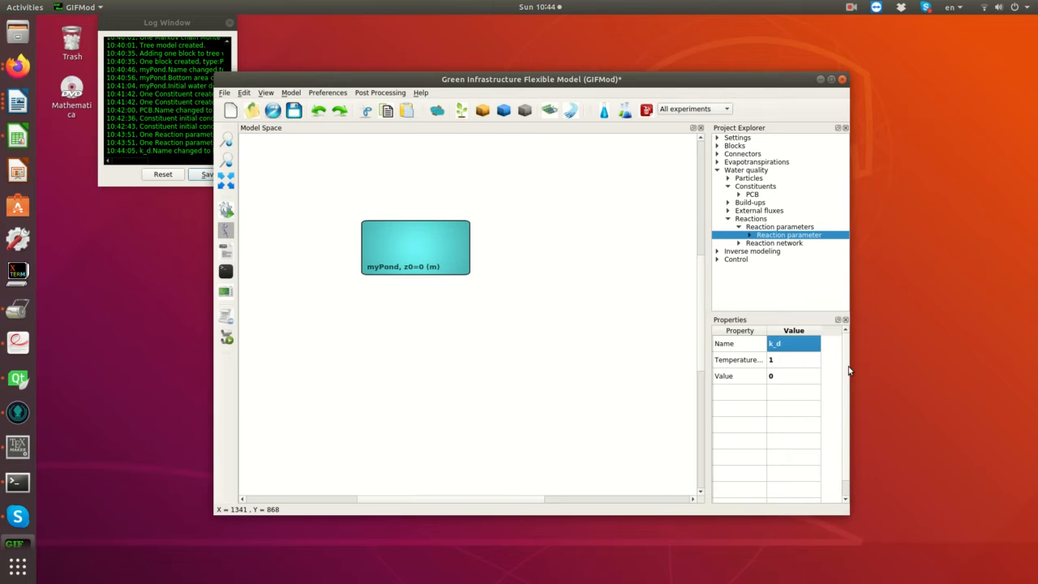
- Set the value of reaction parameter k_d to 0.75
left_click(735, 365)
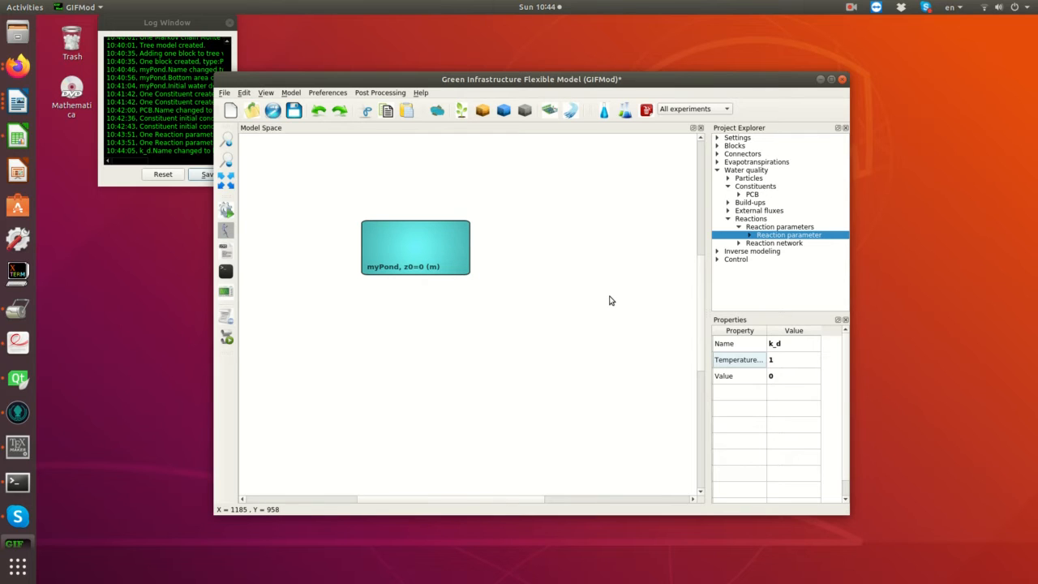
double_click(783, 378)
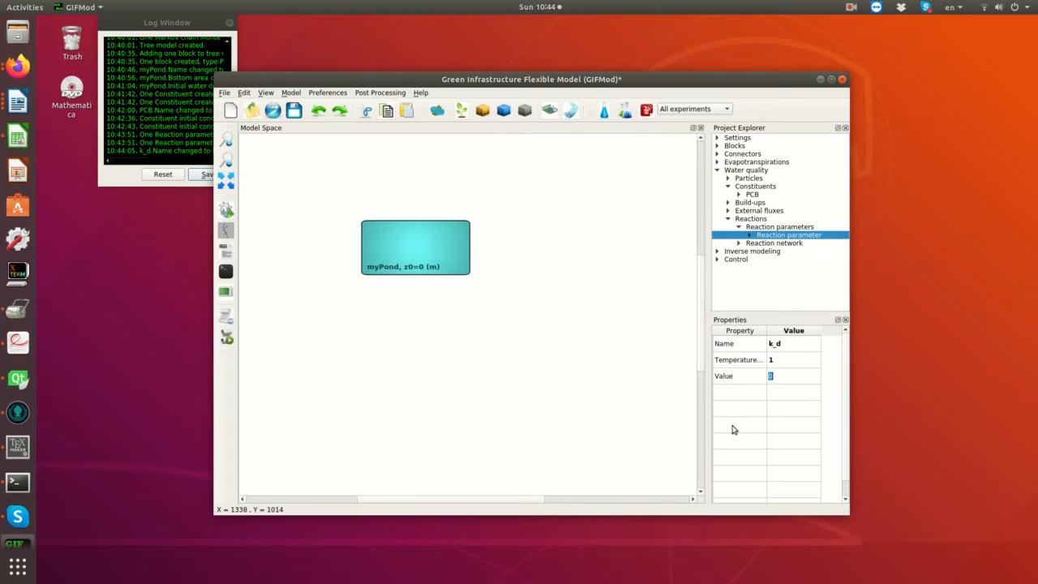
type("0.5")
key("Return")
key("BackSpace")
type("75")
key("Return")
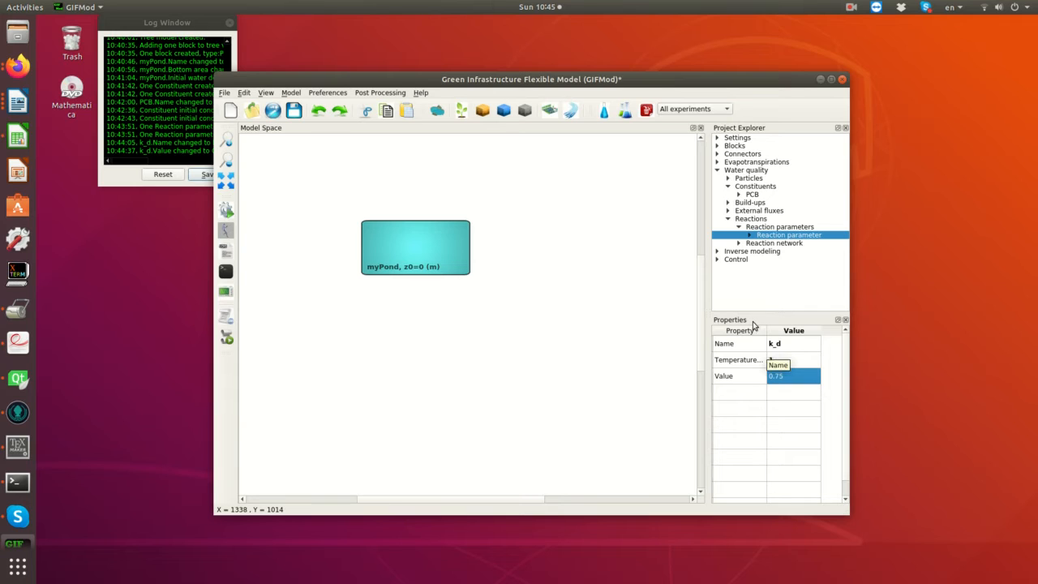
- Open the water quality reaction network and name its first process Decay
left_click(759, 244)
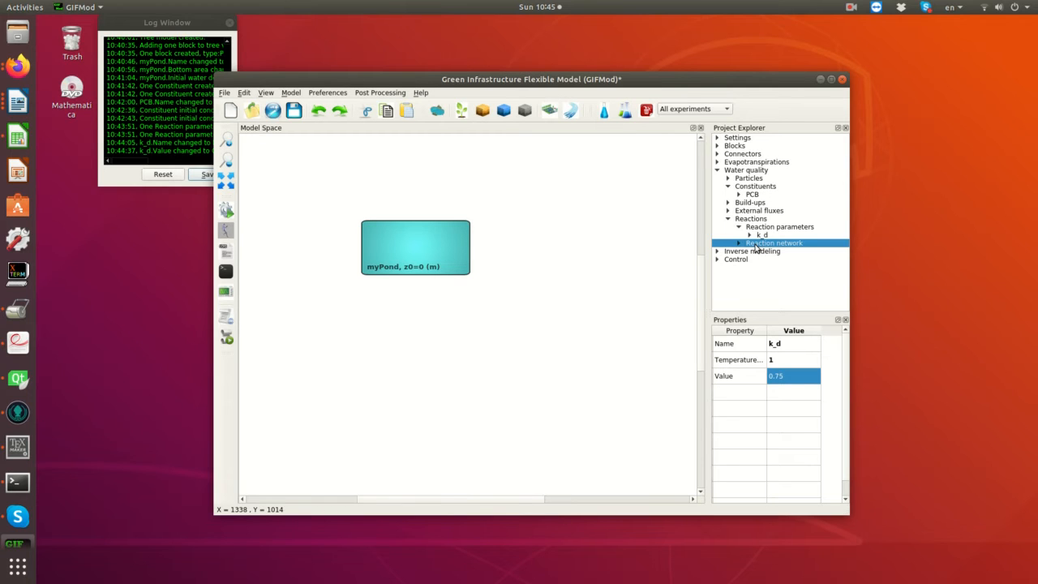
right_click(756, 245)
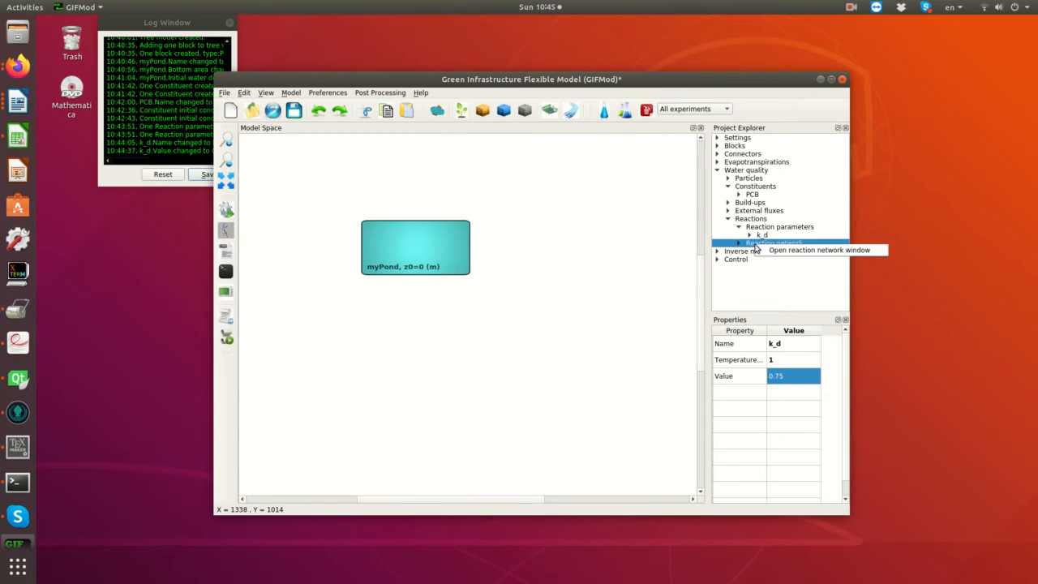
left_click(792, 253)
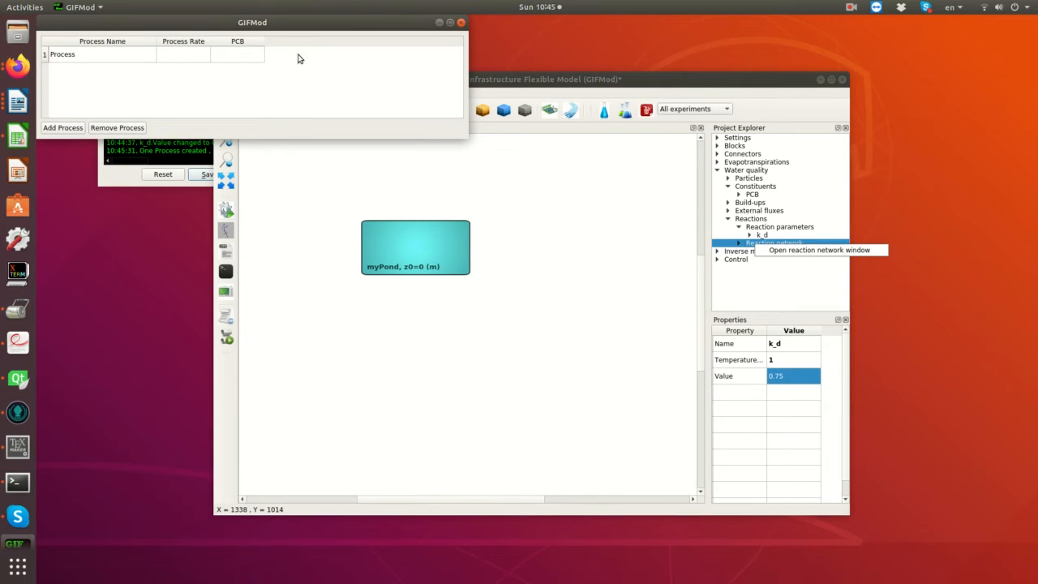
left_click_drag(277, 26, 576, 315)
left_click(379, 347)
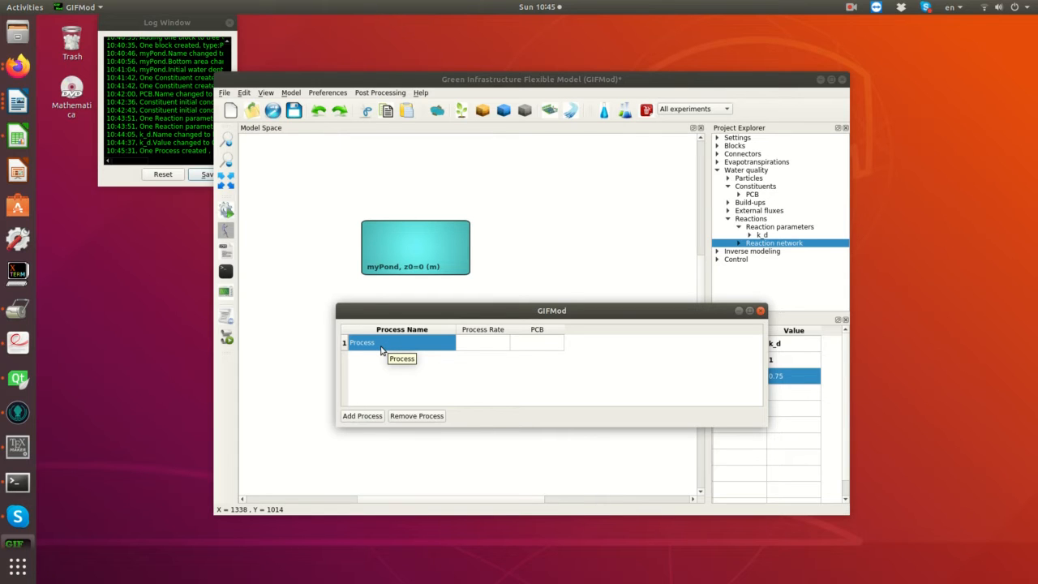
double_click(381, 348)
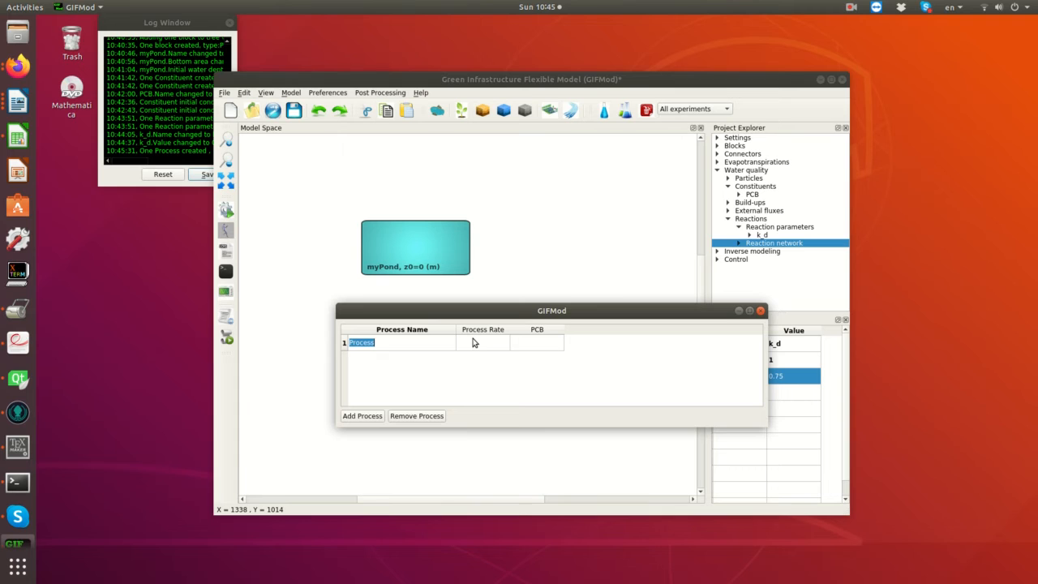
type("Decay")
key("Return")
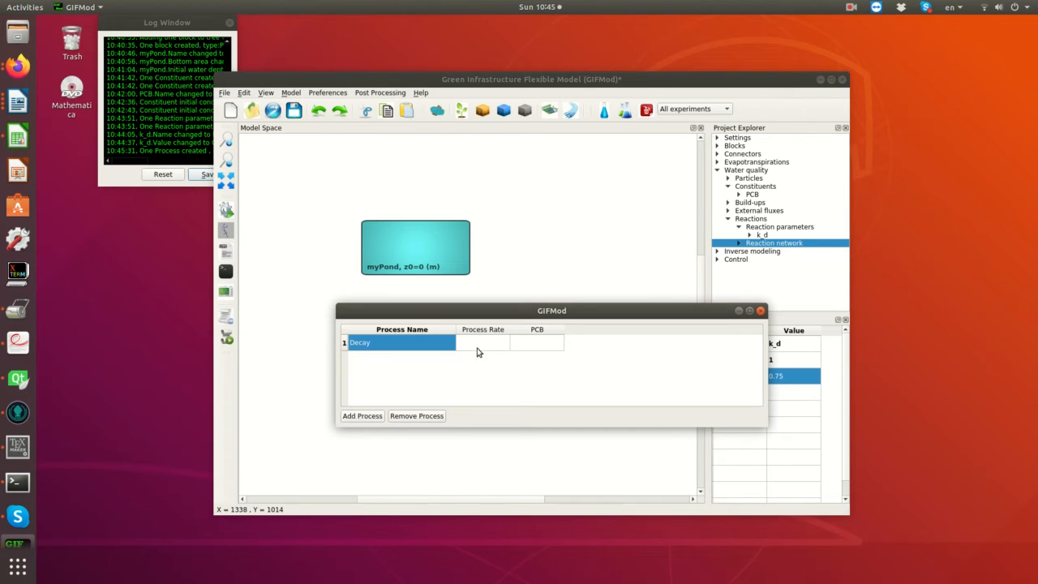
- Enter k_d*(PCB^2) as the process rate of the Decay process
left_click(474, 348)
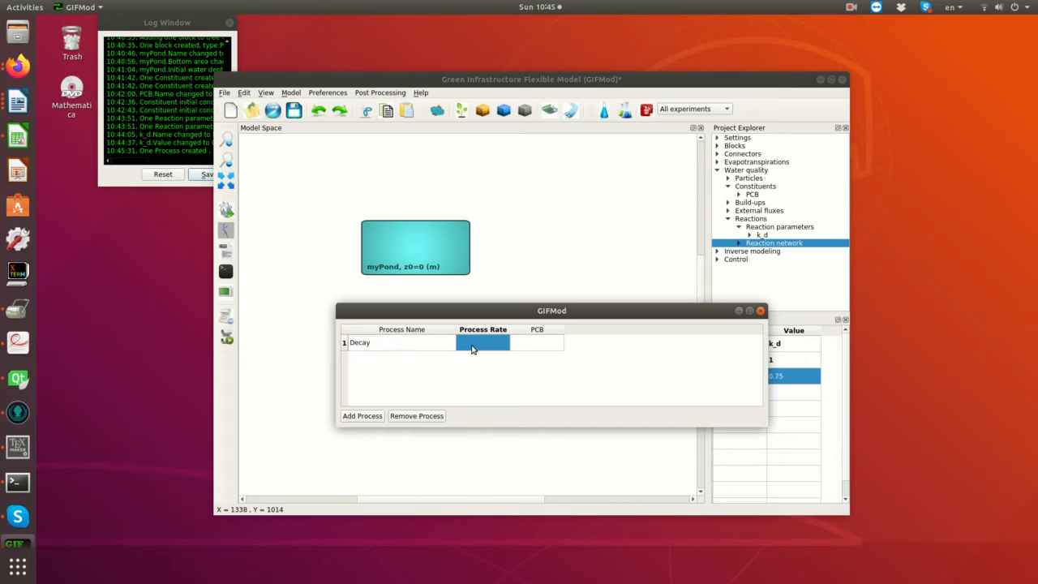
double_click(472, 348)
type("k")
key("Down")
left_click(464, 355)
type("*(")
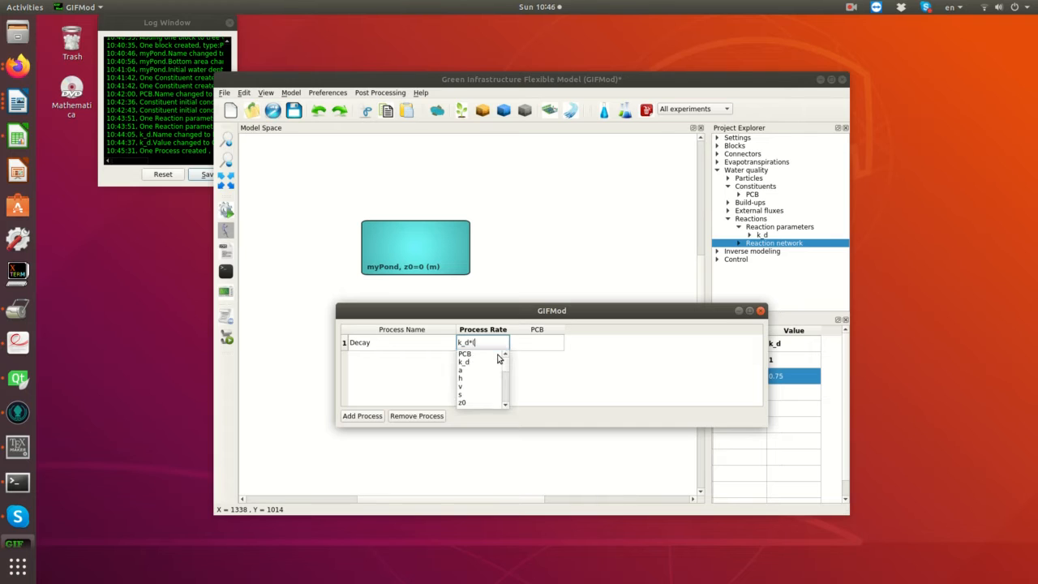
type("PC")
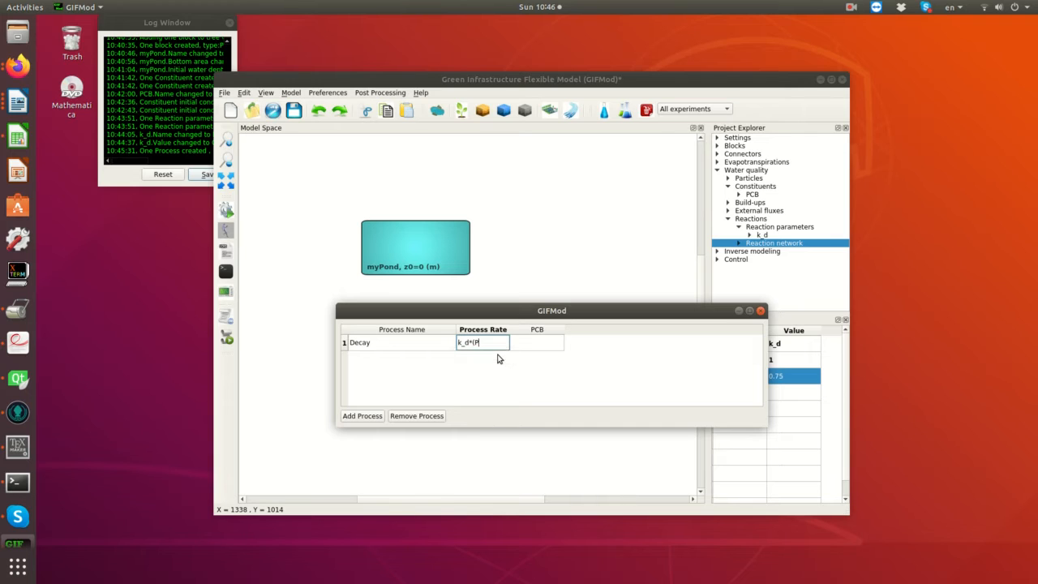
type("B^2)")
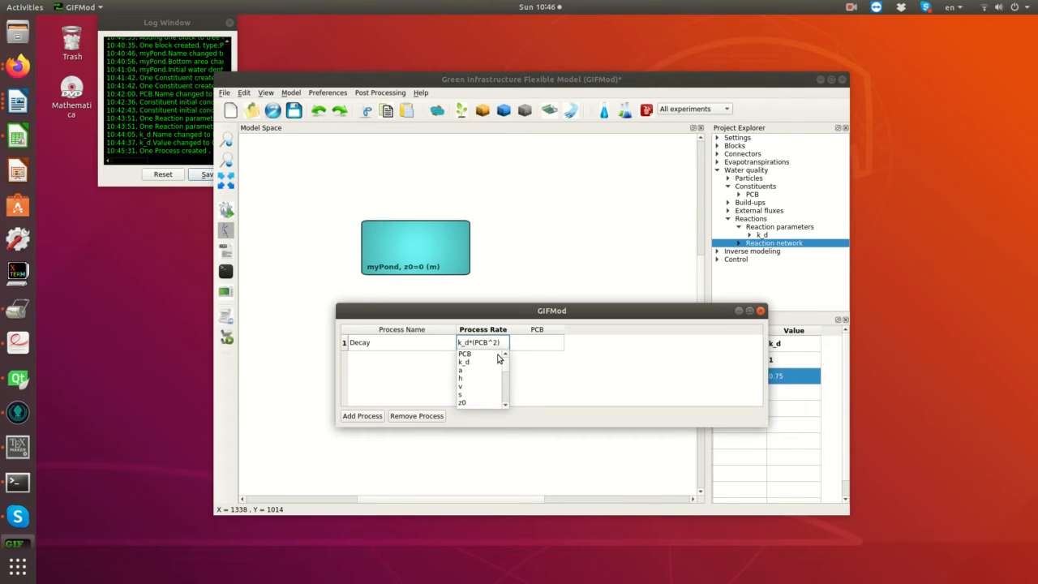
key("Escape")
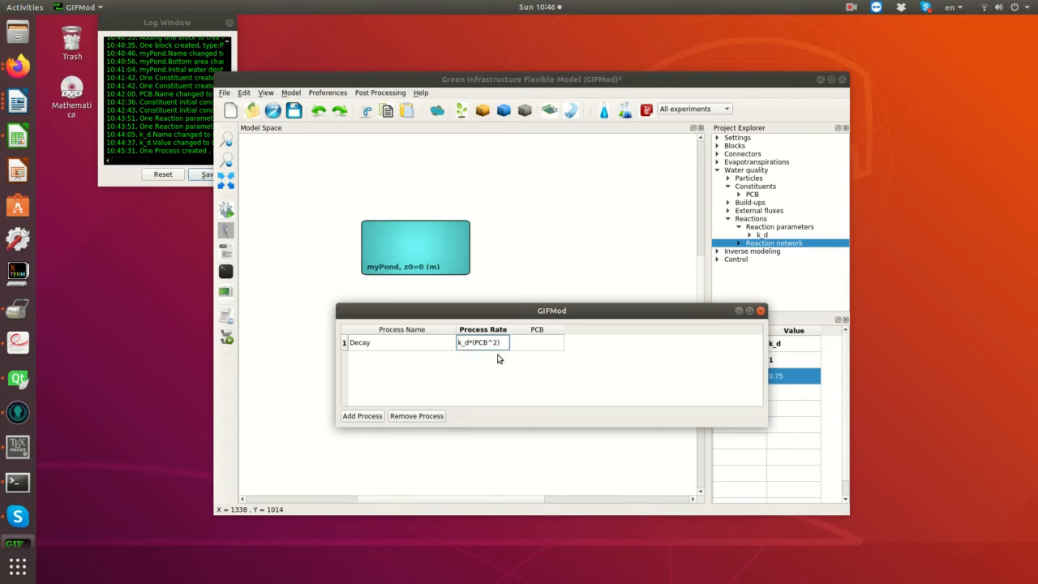
- Set the PCB coefficient of the Decay process to -1 and close the reaction network window
double_click(538, 348)
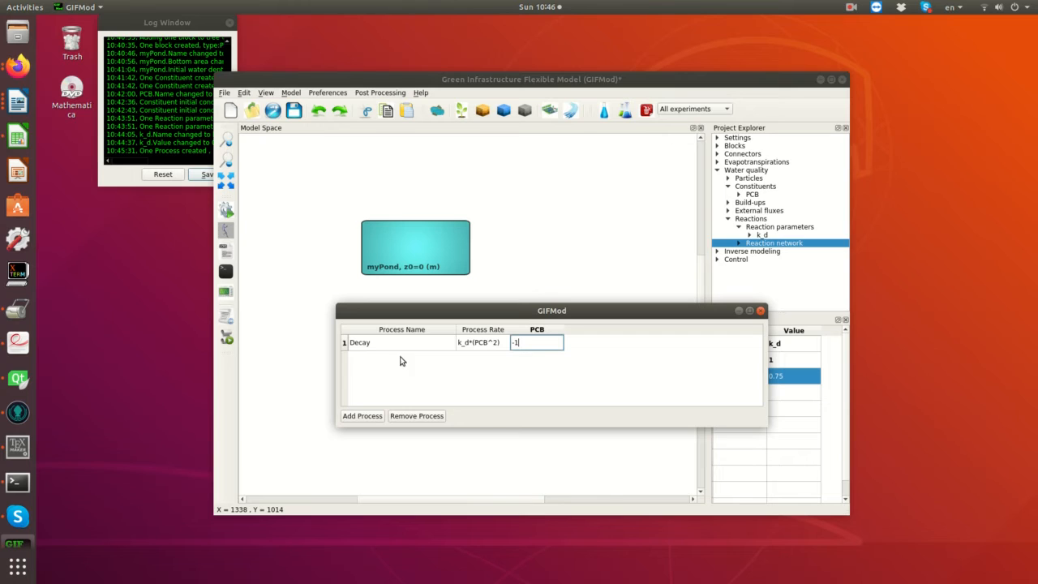
left_click(503, 345)
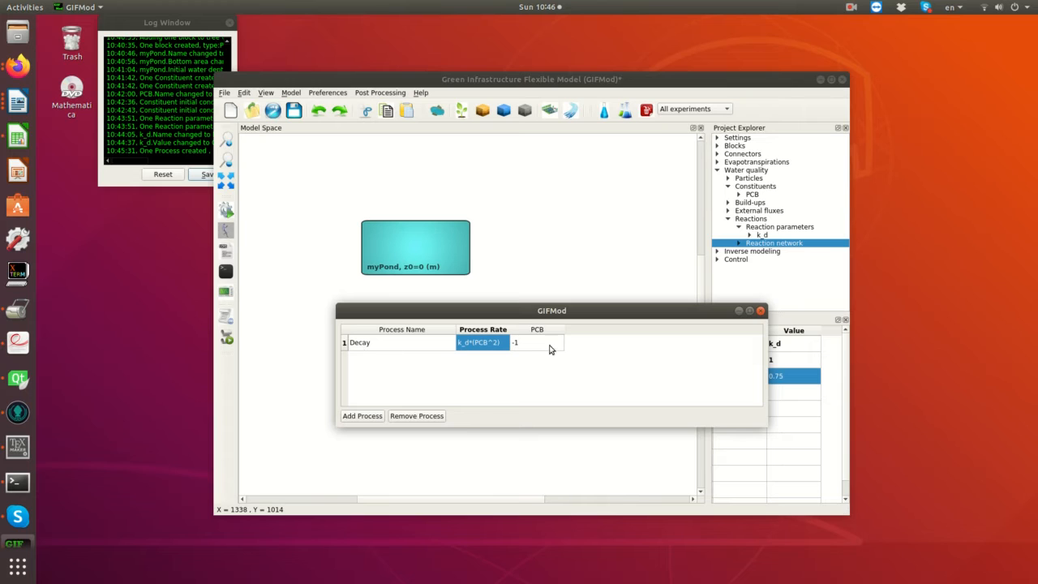
left_click(759, 311)
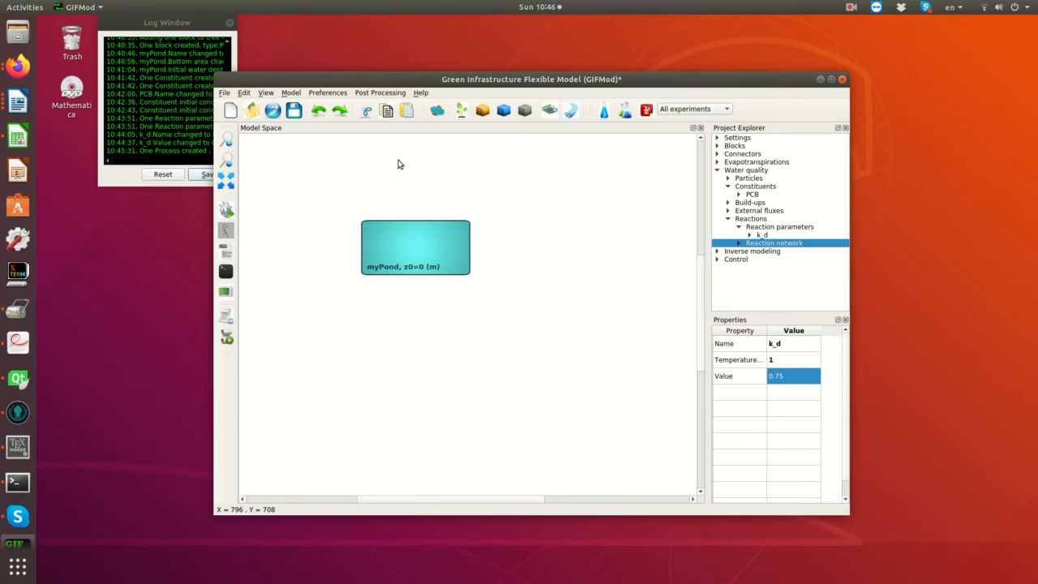
- Save the model in the Documents folder as Decay_example
left_click(293, 111)
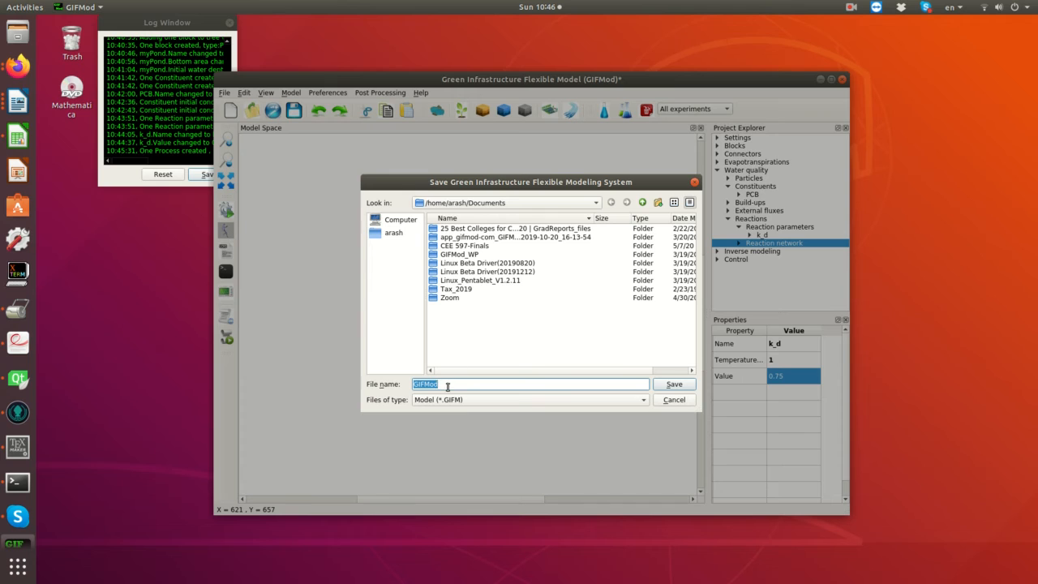
left_click_drag(448, 386, 404, 381)
type("Decay_example.gifm")
key("Return")
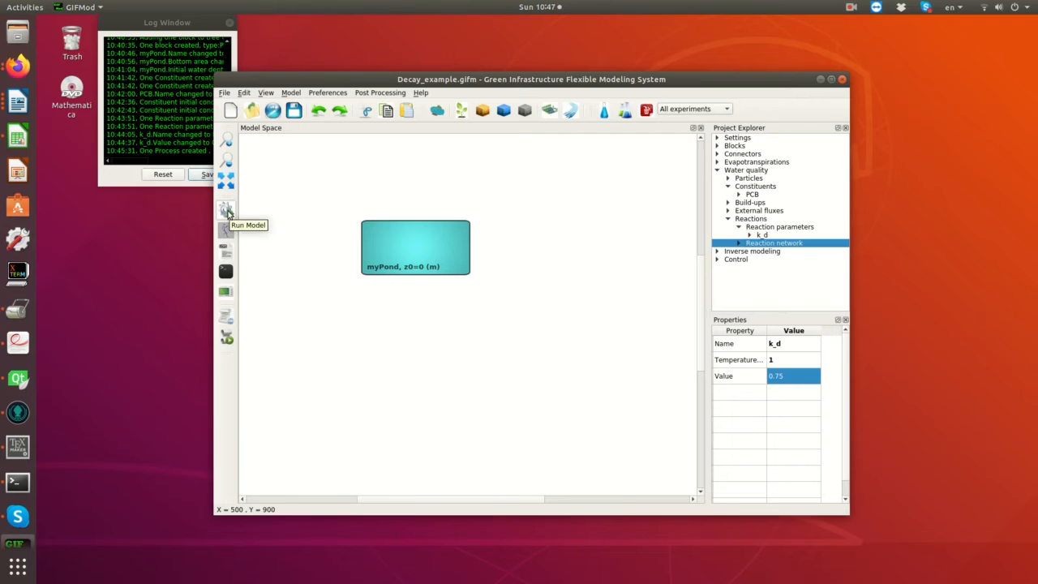
- Set the simulation end time in the project settings to the number 10
left_click(717, 140)
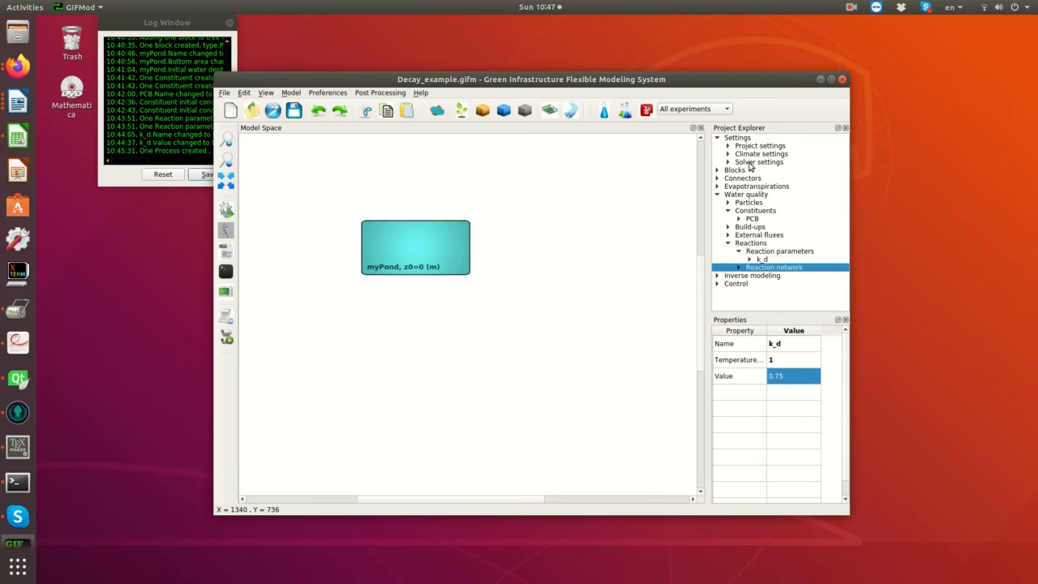
left_click(747, 147)
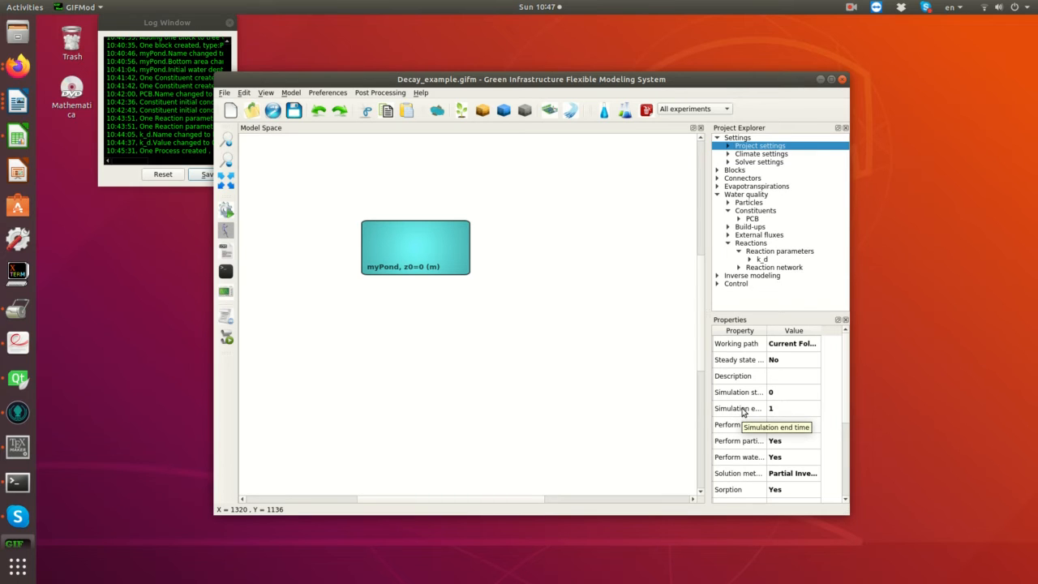
double_click(784, 410)
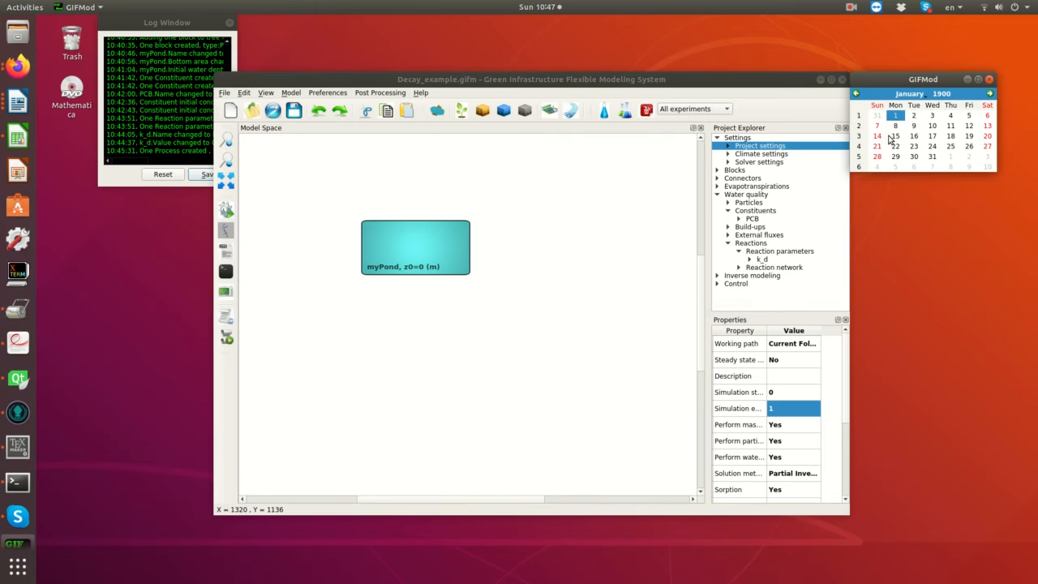
left_click(989, 79)
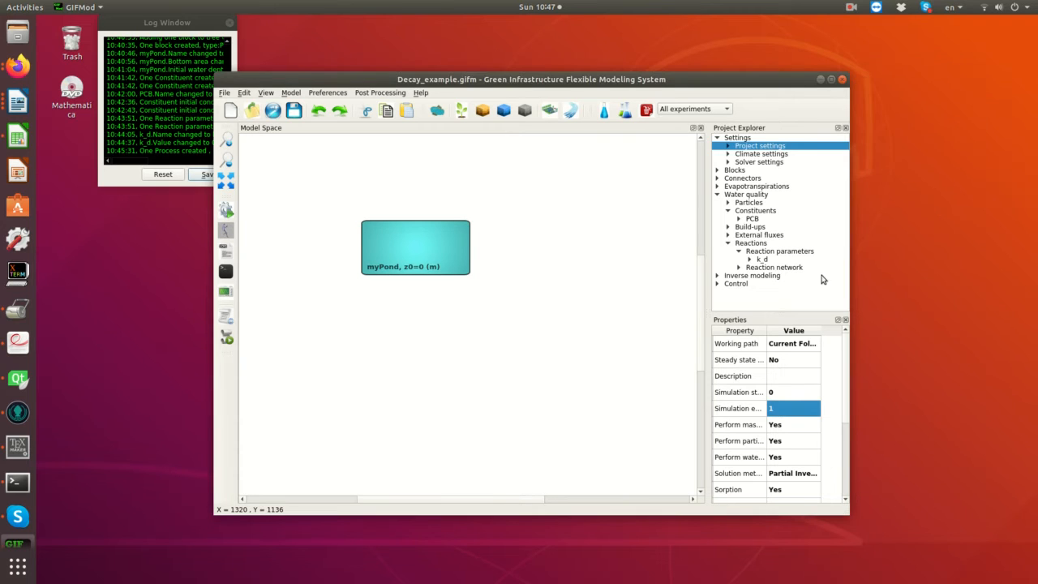
right_click(736, 416)
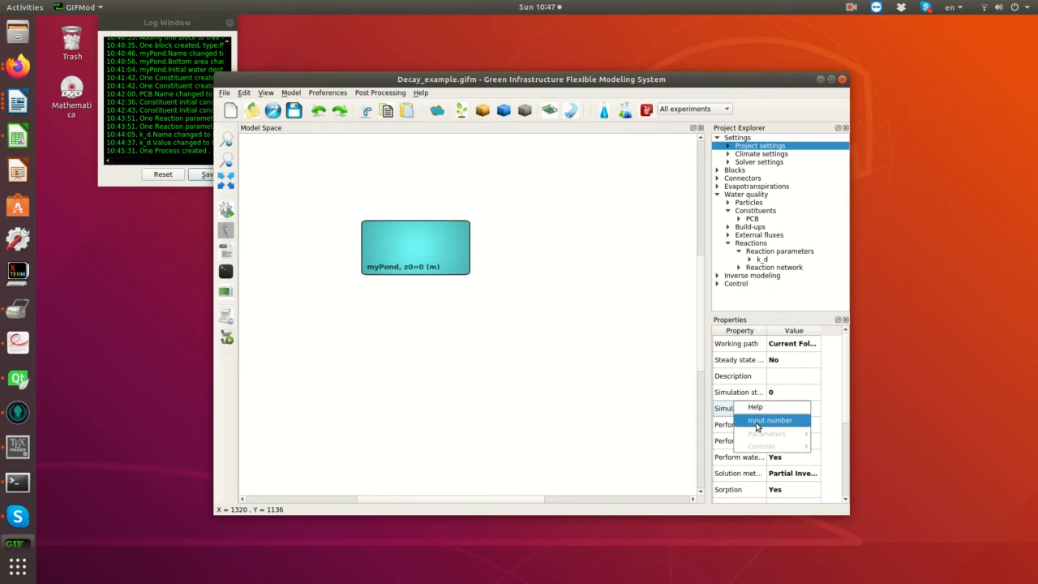
left_click(758, 422)
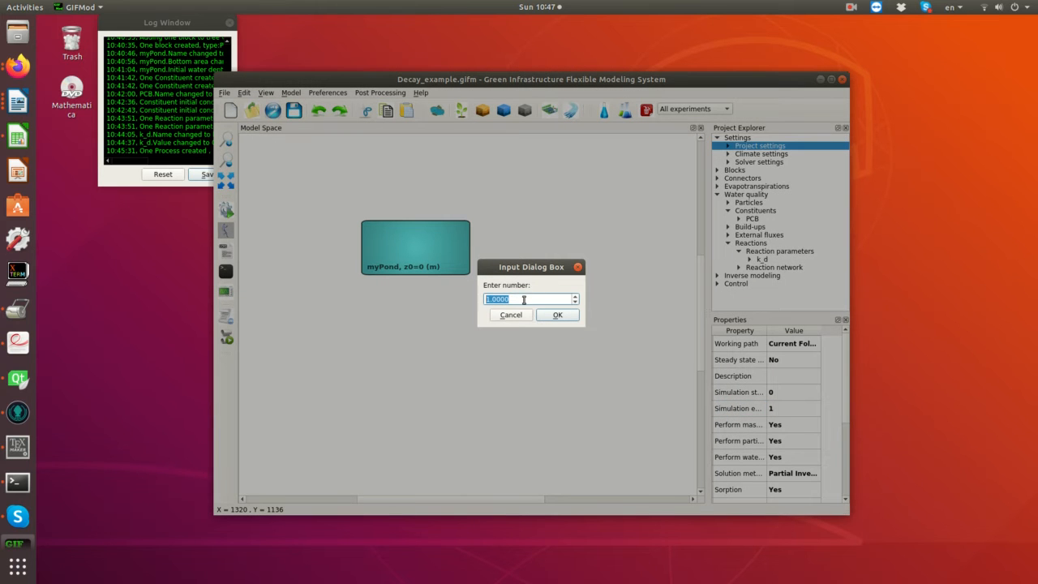
type("10")
left_click(556, 315)
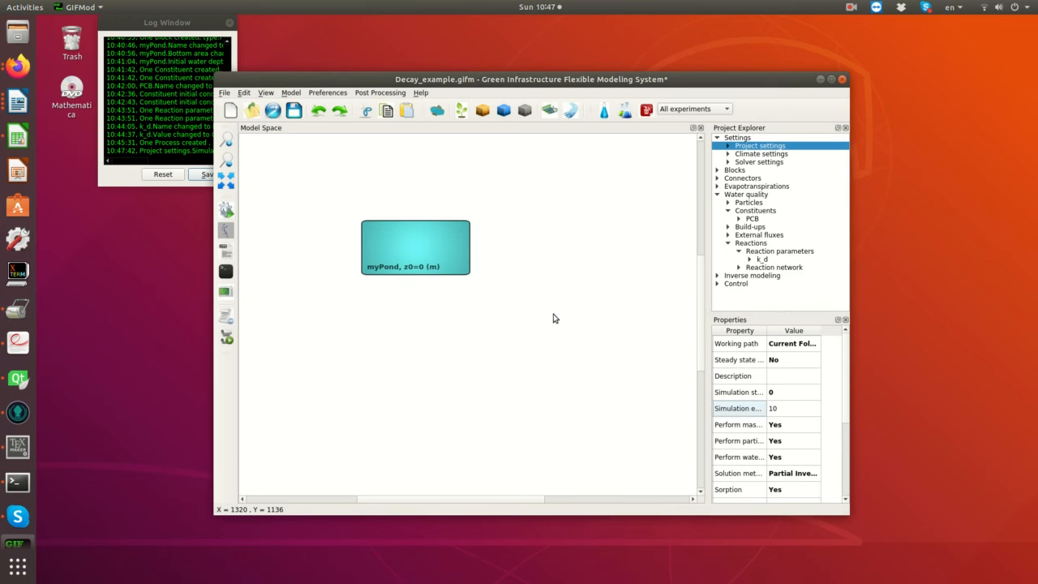
double_click(782, 394)
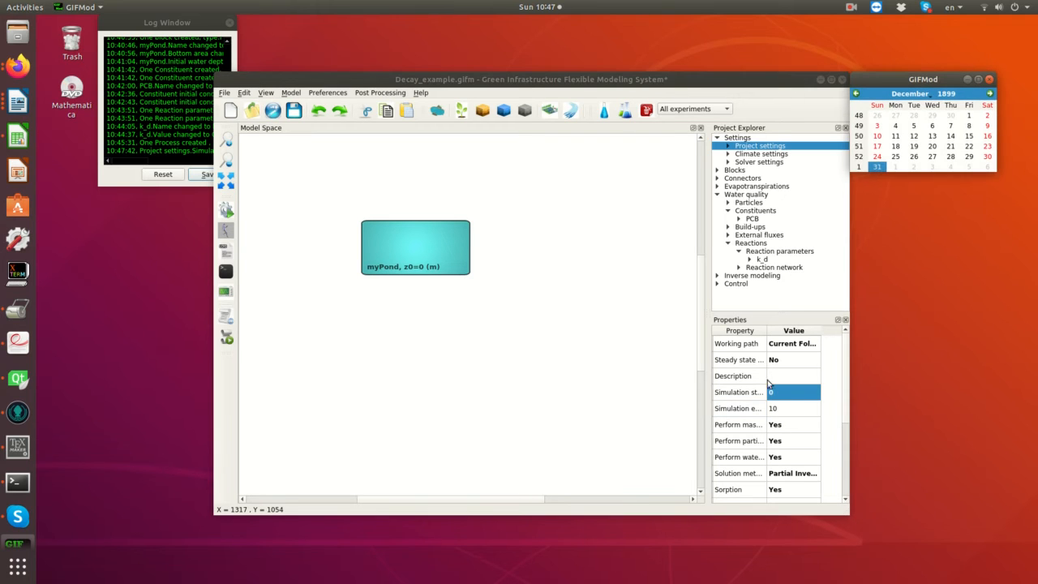
left_click(990, 79)
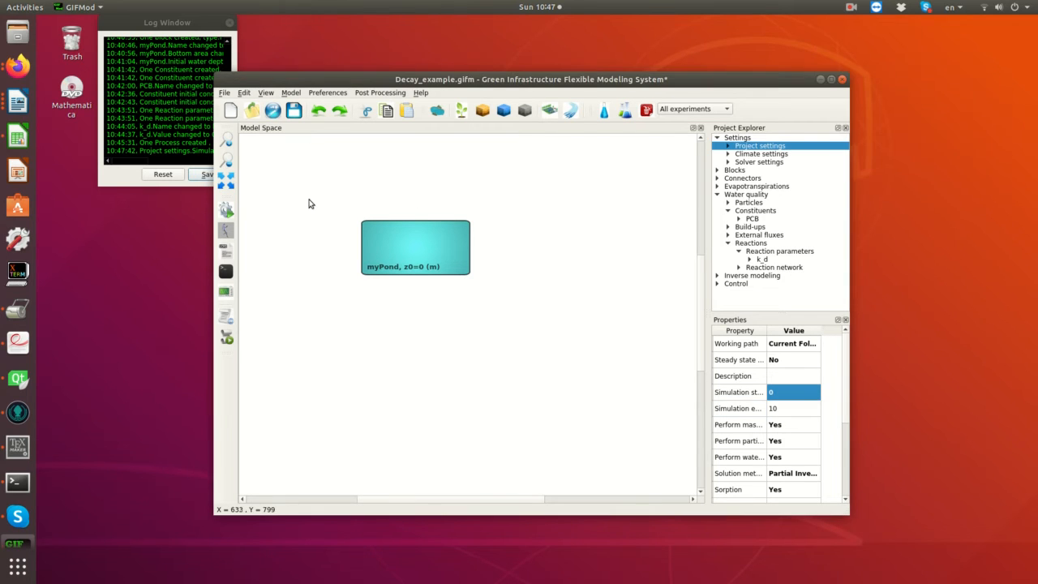
- Save the model, run the simulation and close its progress window
left_click(294, 110)
left_click(226, 209)
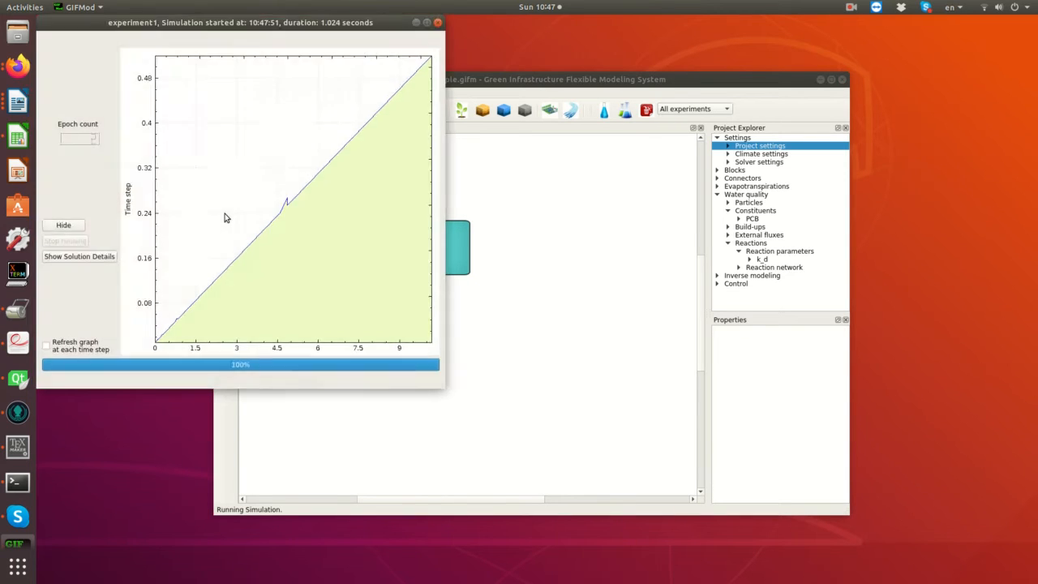
left_click(266, 223)
left_click(438, 22)
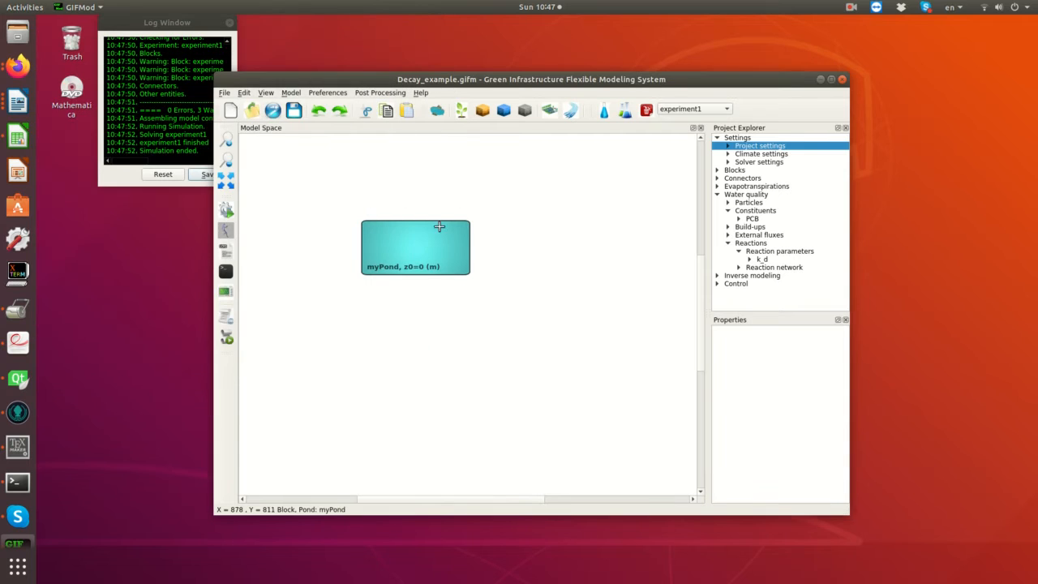
- Plot the storage results of myPond, examine the graph over time and close it
right_click(413, 241)
mouse_move(445, 289)
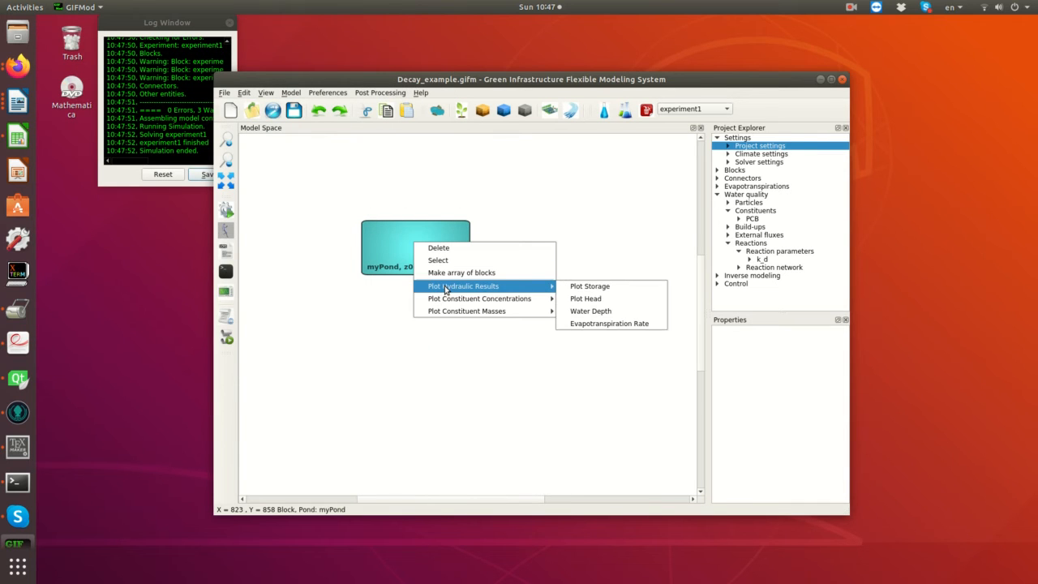
left_click(610, 290)
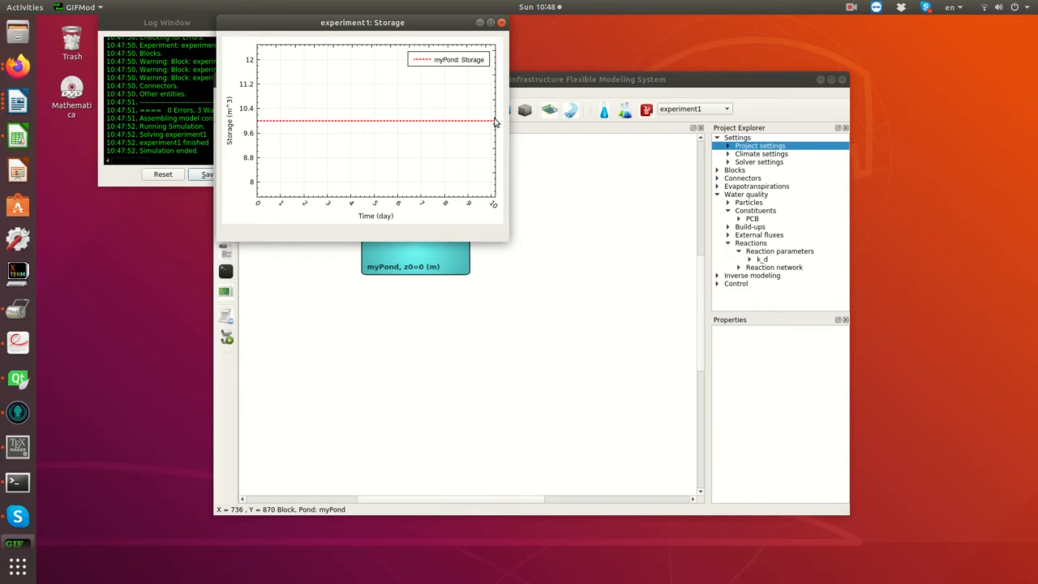
left_click(502, 24)
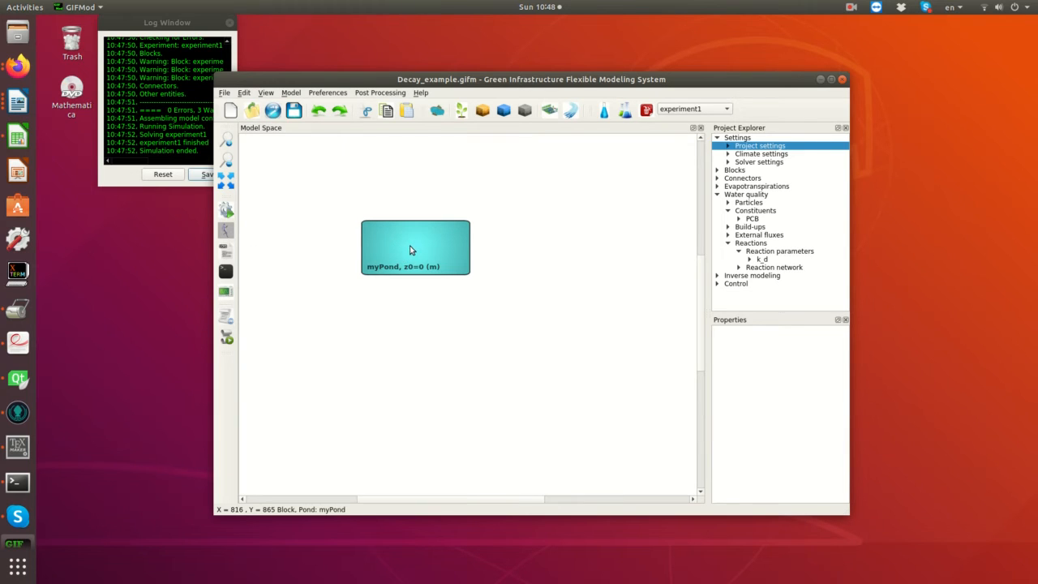
- Plot the PCB constituent concentration of myPond over the simulation time
right_click(410, 250)
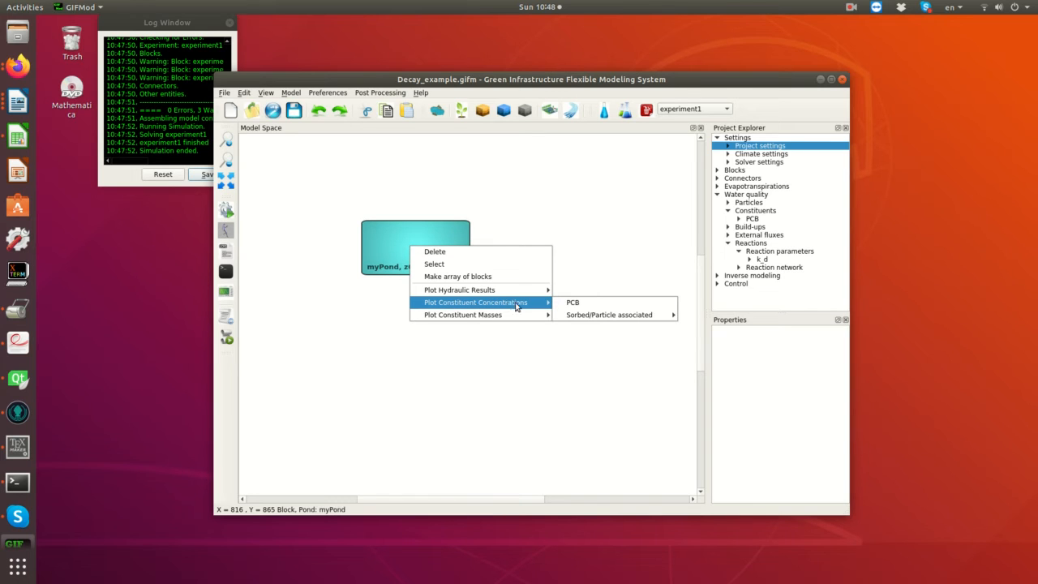
left_click(581, 307)
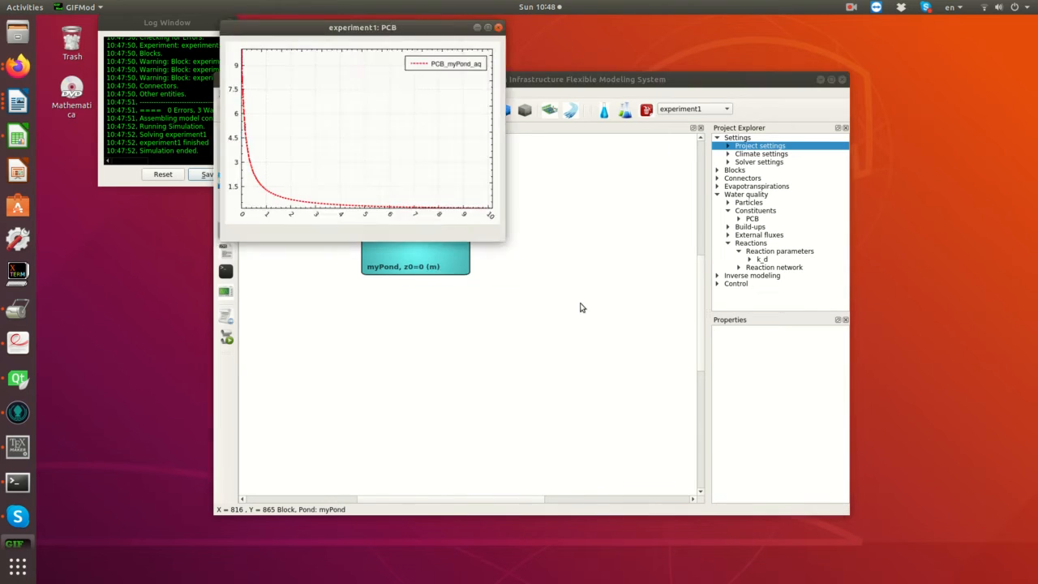
- Close the PCB concentration graph, plot the PCB constituent mass of myPond over time and close that graph too
left_click_drag(337, 24, 546, 180)
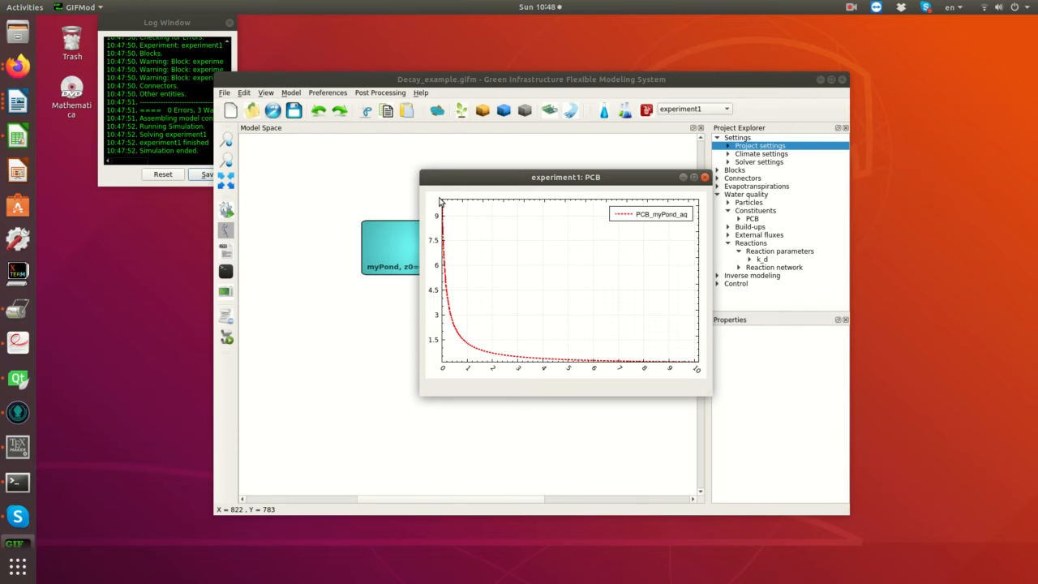
left_click(705, 177)
right_click(391, 237)
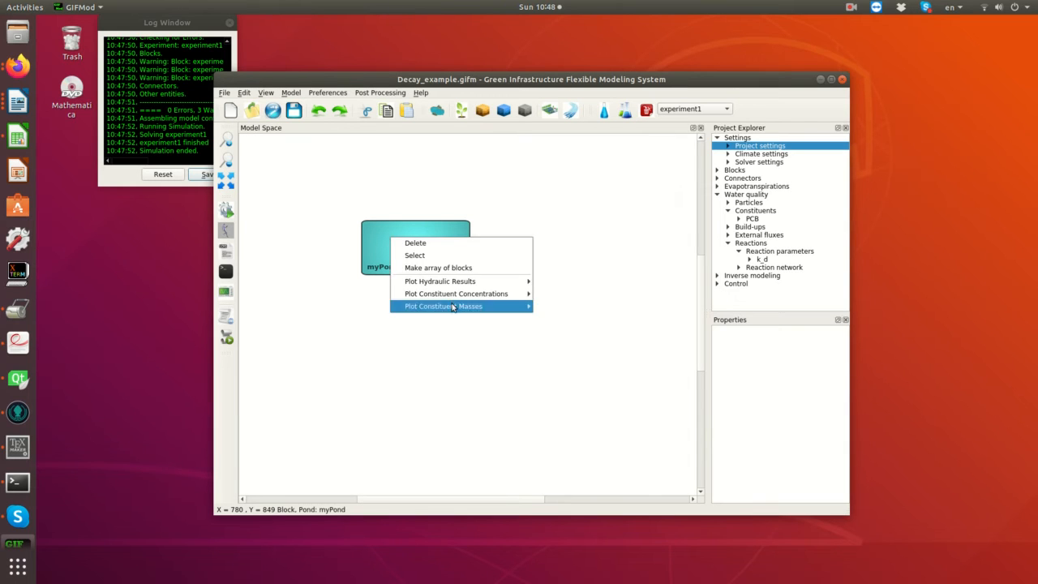
mouse_move(512, 307)
left_click(552, 306)
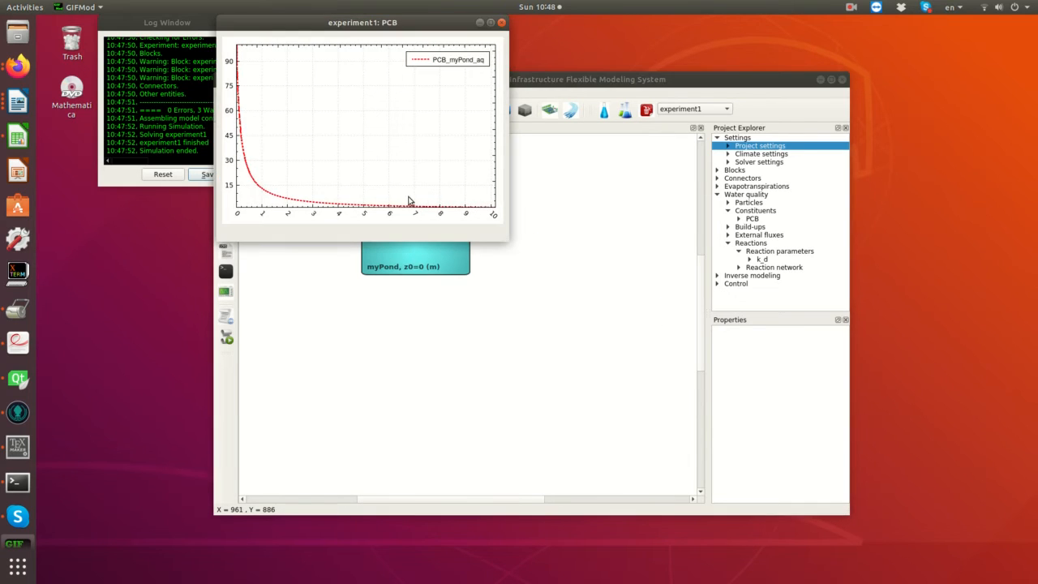
left_click_drag(327, 26, 610, 187)
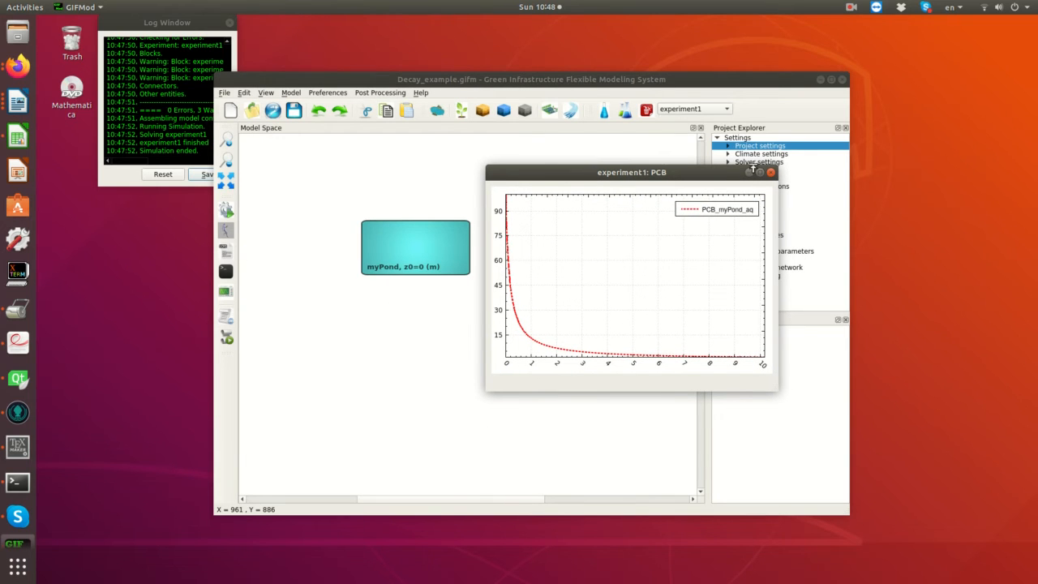
left_click(771, 173)
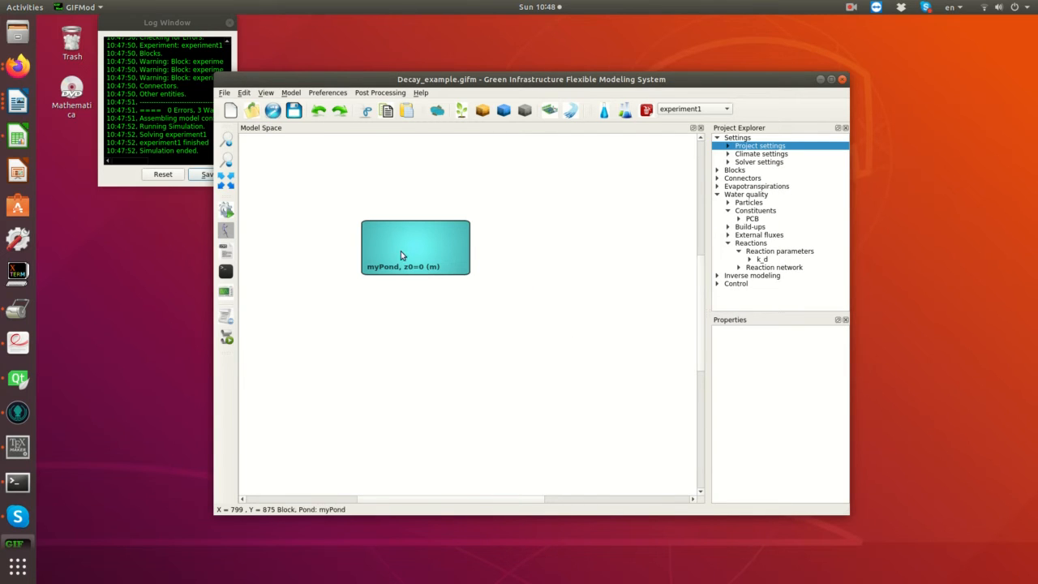
- Move the myPond block down and to the right, near the middle of the model space
mouse_move(393, 253)
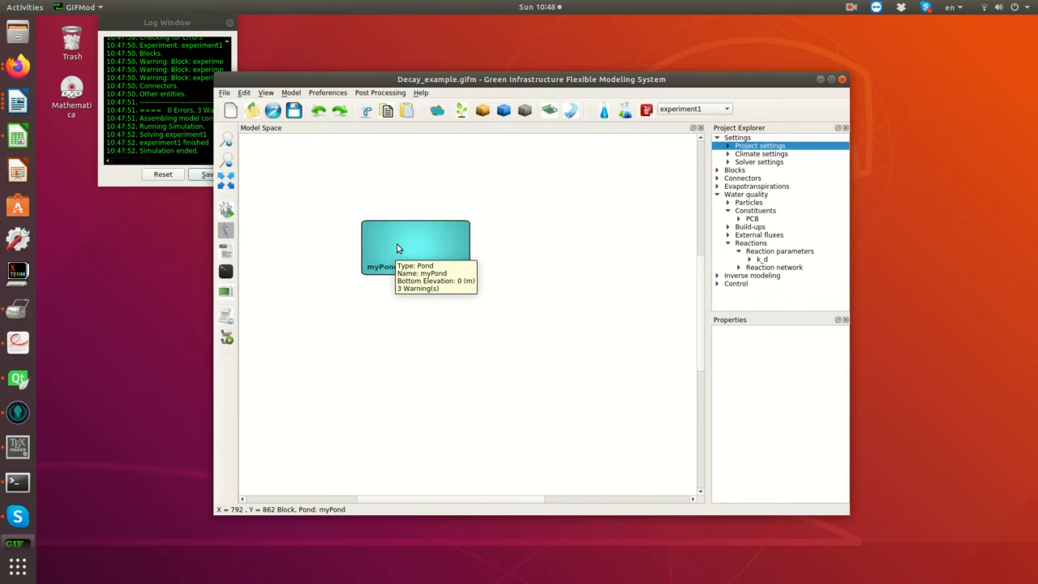
left_click_drag(399, 244, 471, 289)
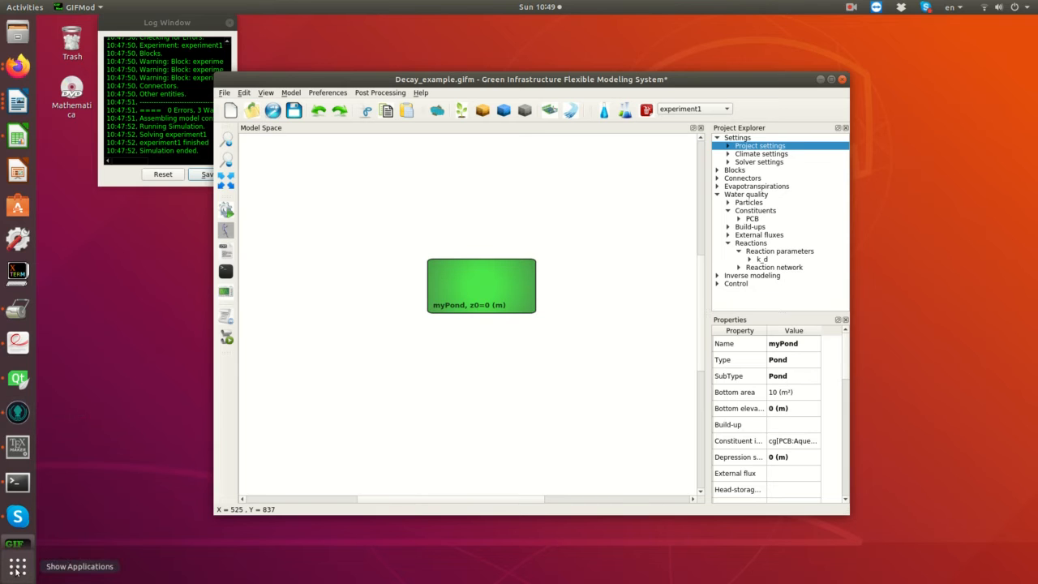
- Open the Text Editor with a blank document and reposition its window over the model window
key("super+a")
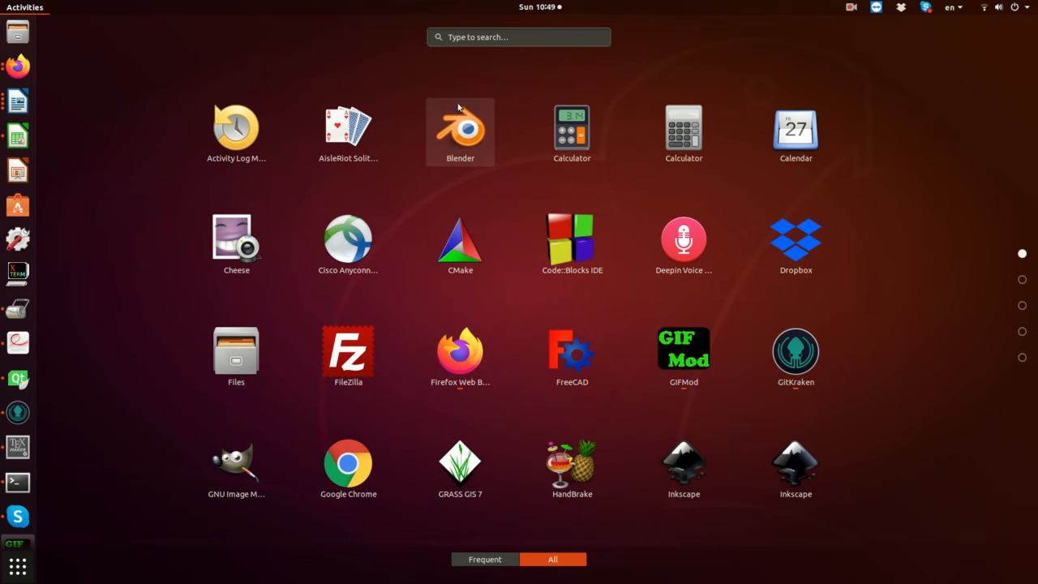
type("text")
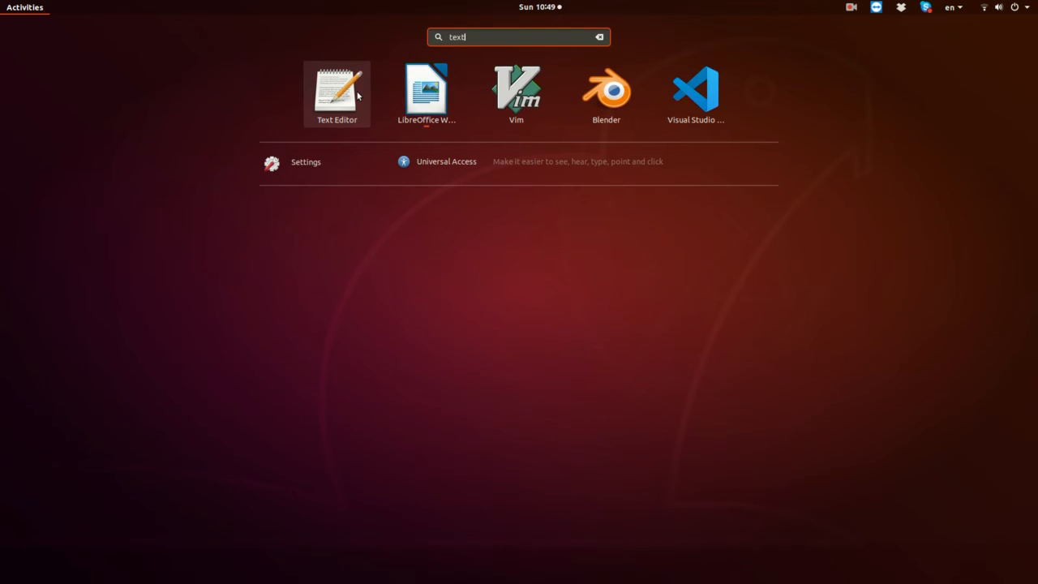
key("Return")
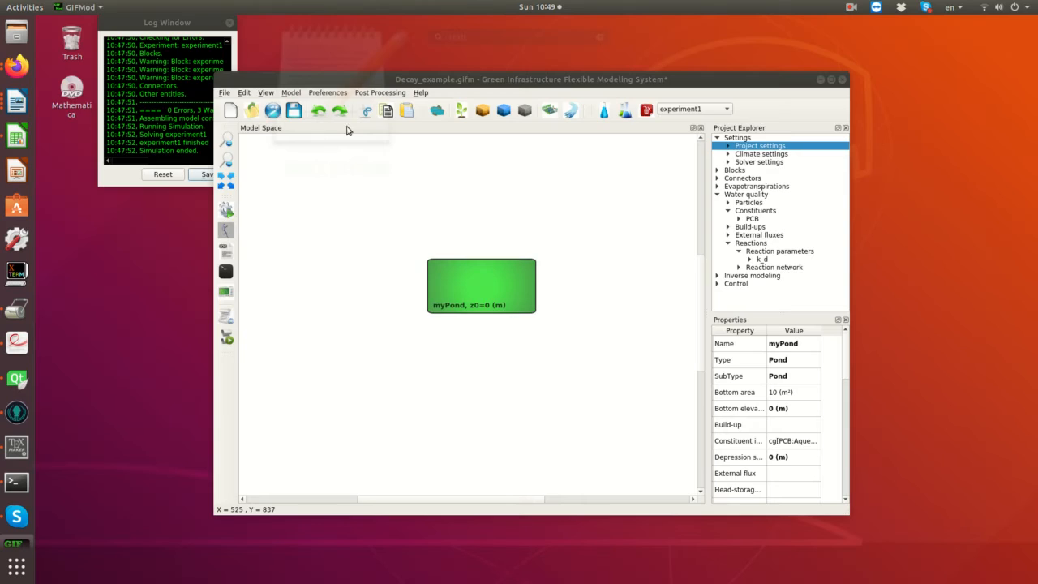
left_click_drag(384, 25, 602, 176)
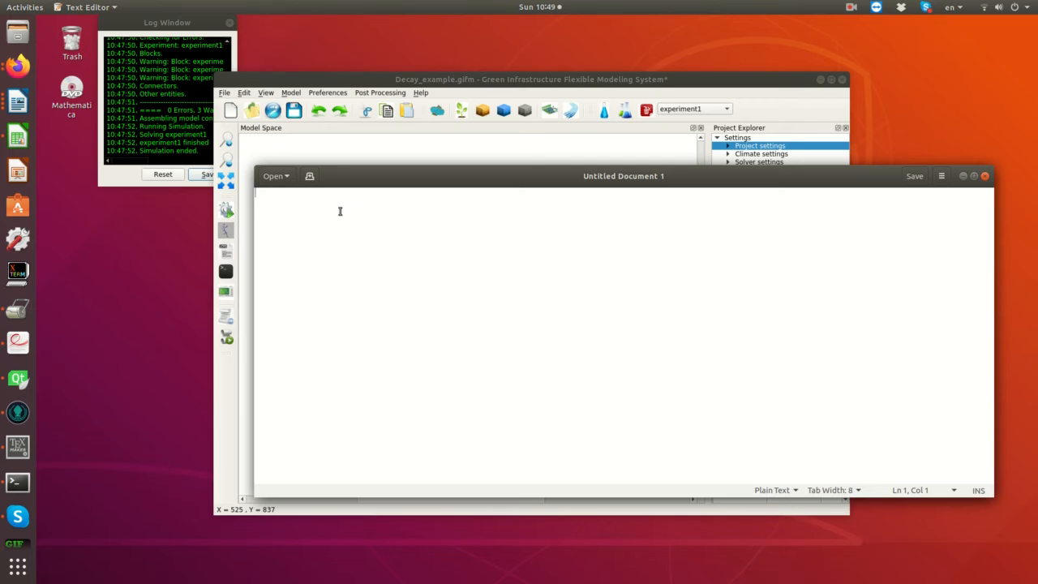
- Enter the header line "names, flow, PCB" in the blank document
type("names,")
type("flow, ")
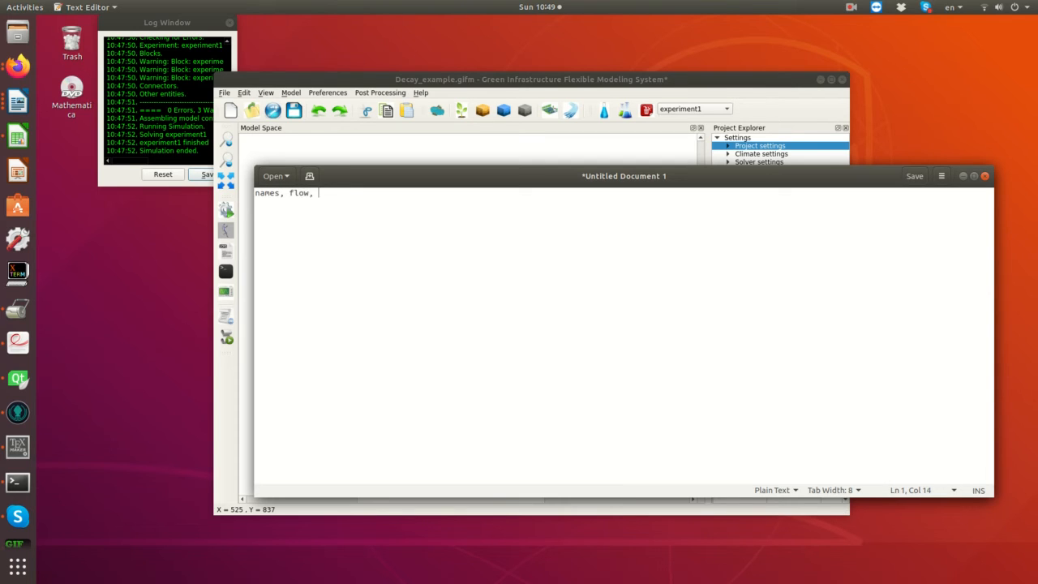
type("PCB")
key("Return")
- Add the time series rows "0,0.2,0,3" and "10,0.2,10,3" below the header line
type("0,0.2,0,3")
key("Return")
type("10")
type(",0.2,")
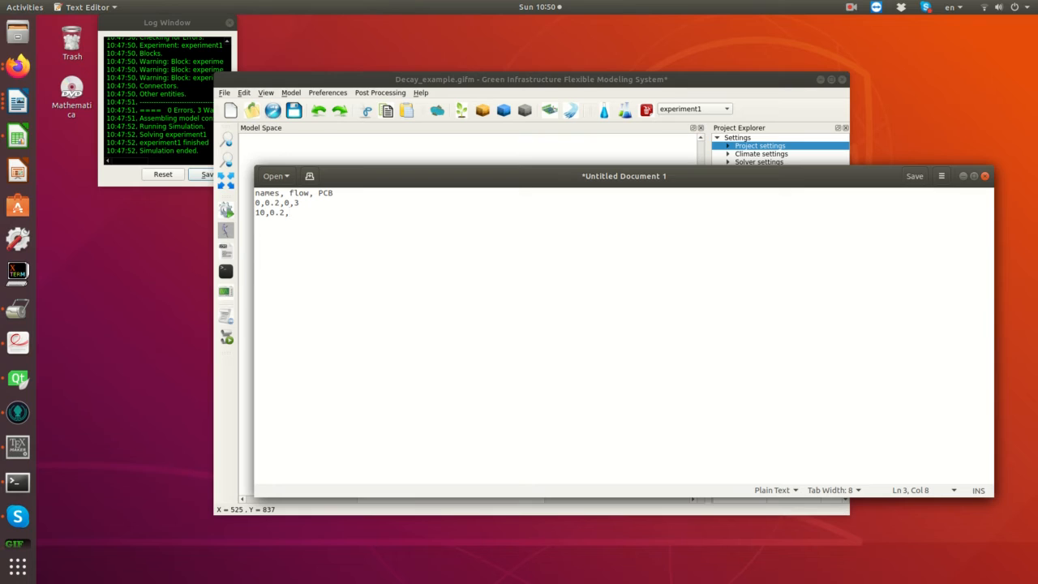
type("10,")
type("3")
- Save the text file as Inflow_PCB.txt in the Documents folder, replacing the existing file
key("ctrl+s")
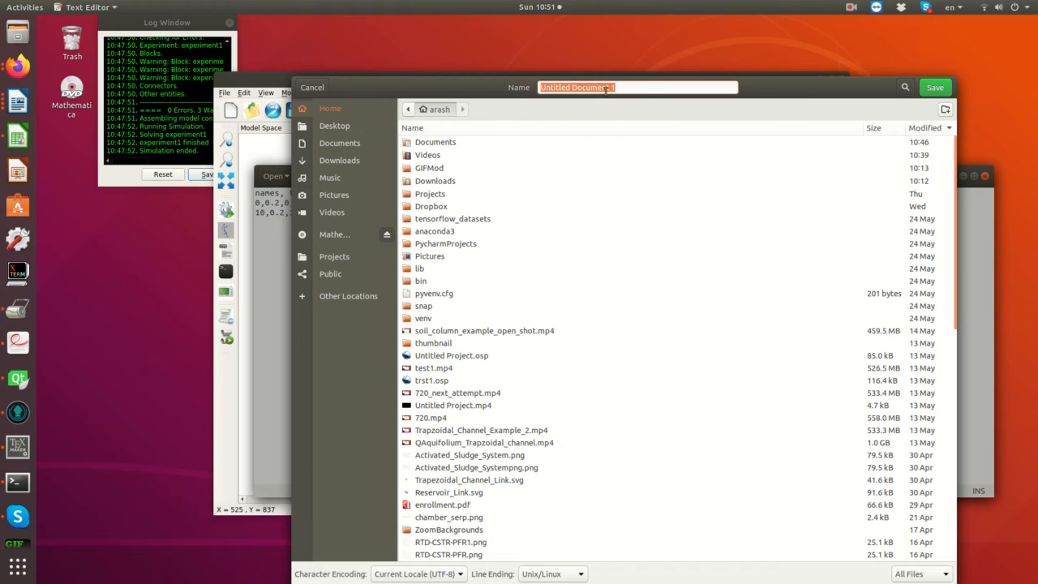
type("i")
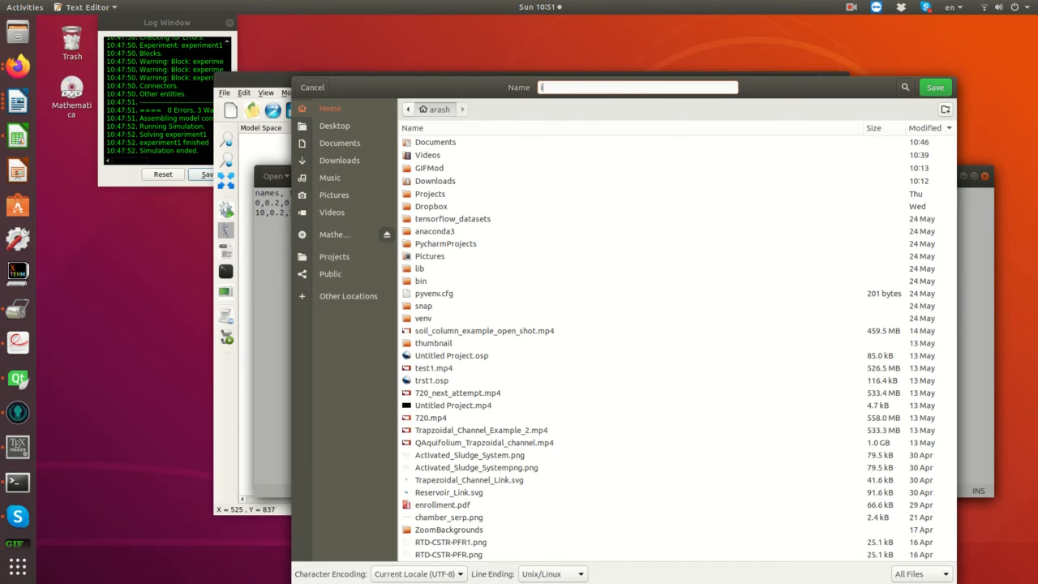
type("nflow")
double_click(451, 144)
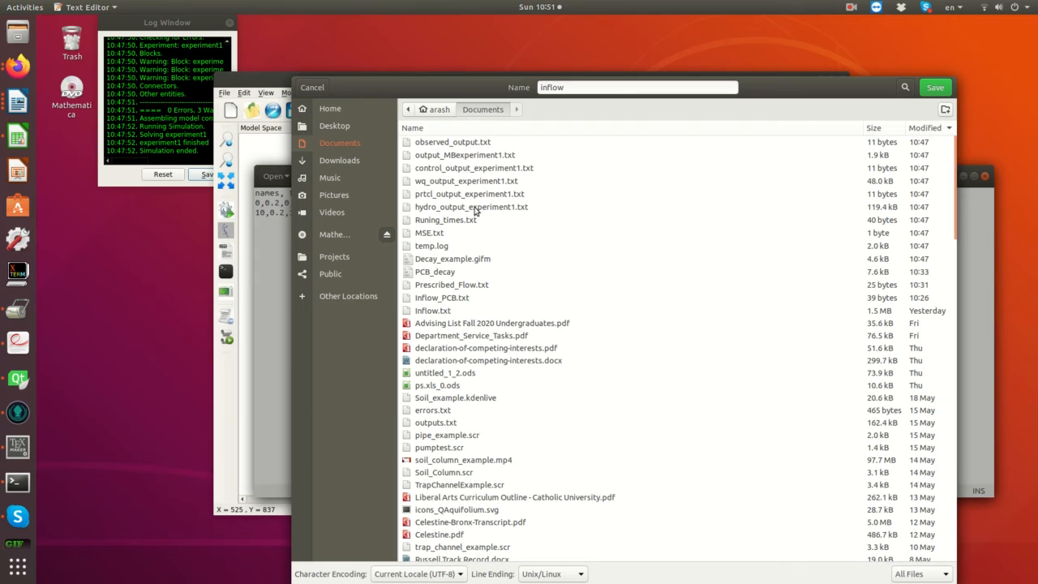
left_click(442, 298)
left_click(600, 88)
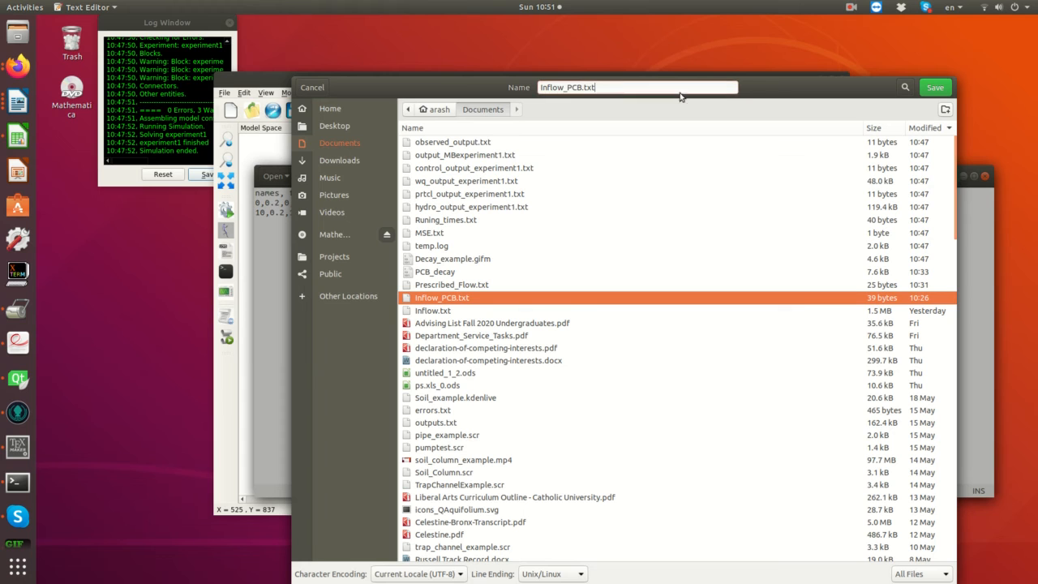
key("Return")
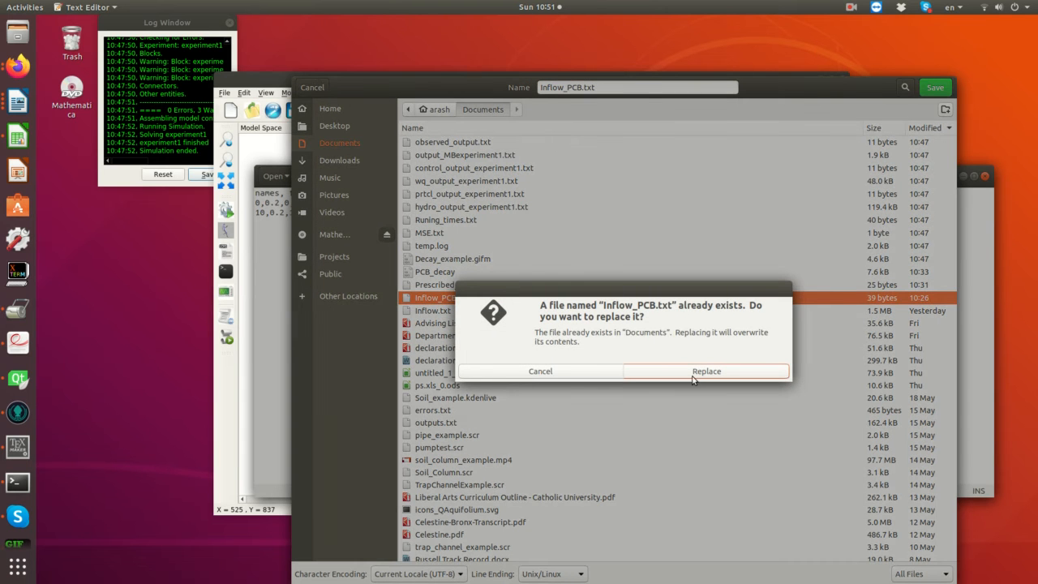
left_click(693, 371)
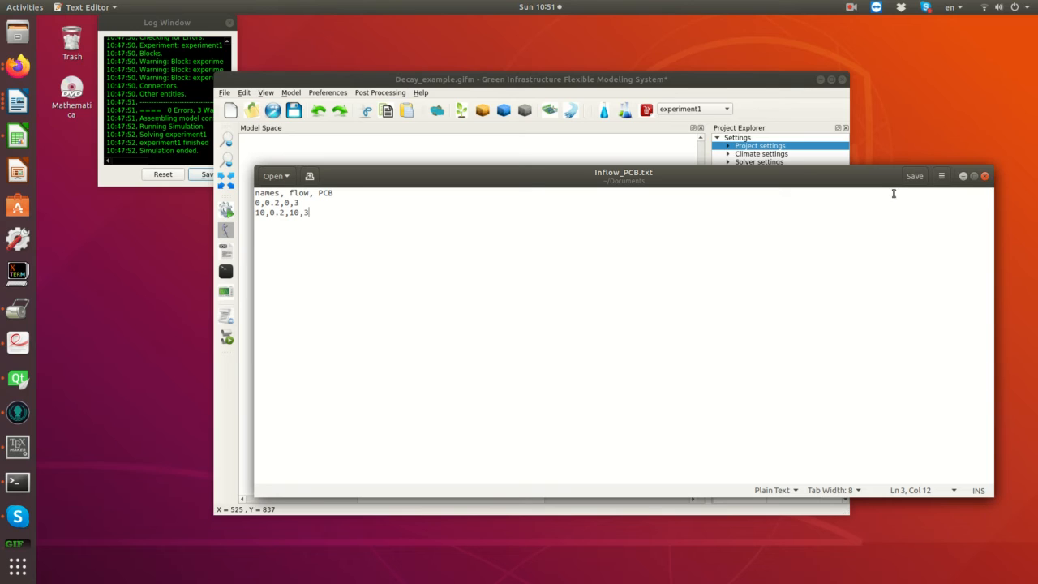
- Switch back to GIFMod and assign Inflow_PCB.txt from the Documents folder as the inflow time series of myPond
left_click(573, 80)
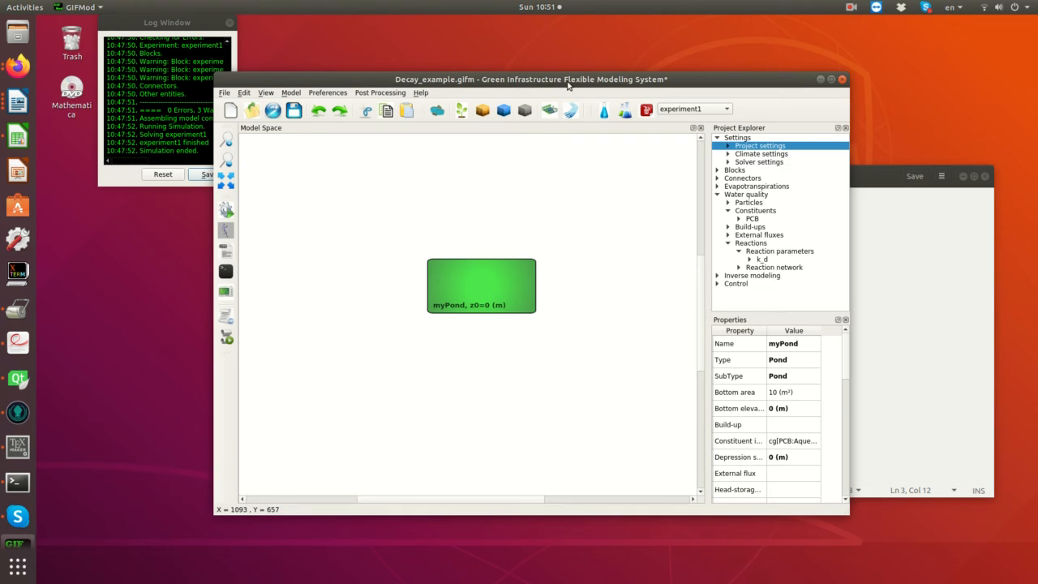
left_click(370, 280)
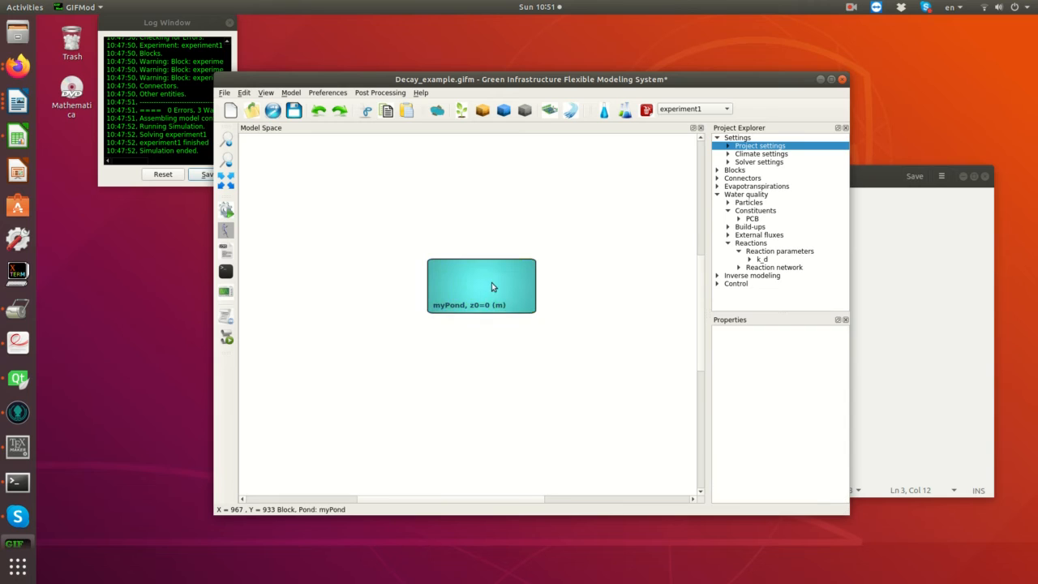
left_click(491, 282)
scroll(766, 409, "down", 2)
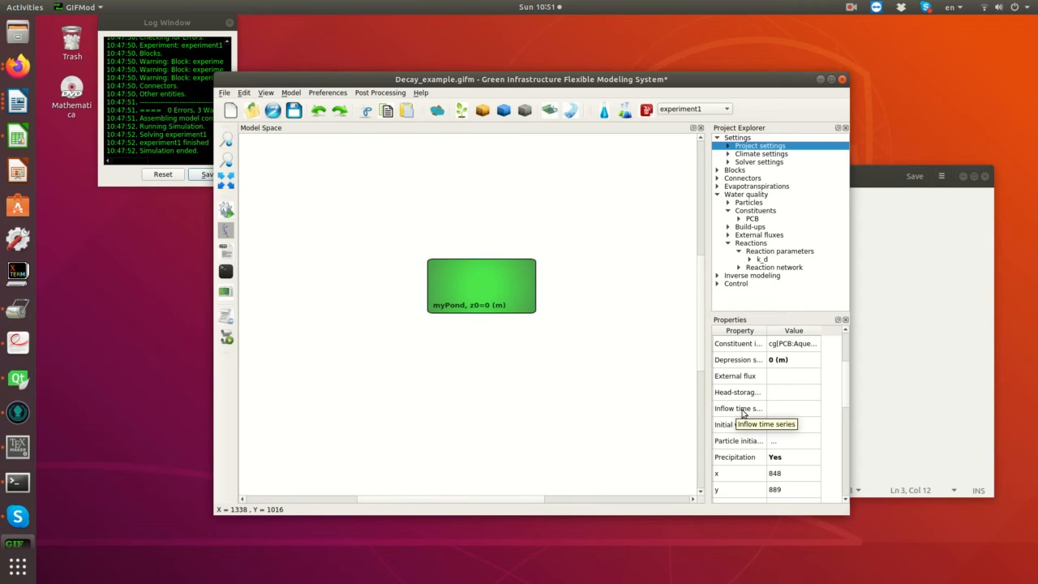
left_click(779, 413)
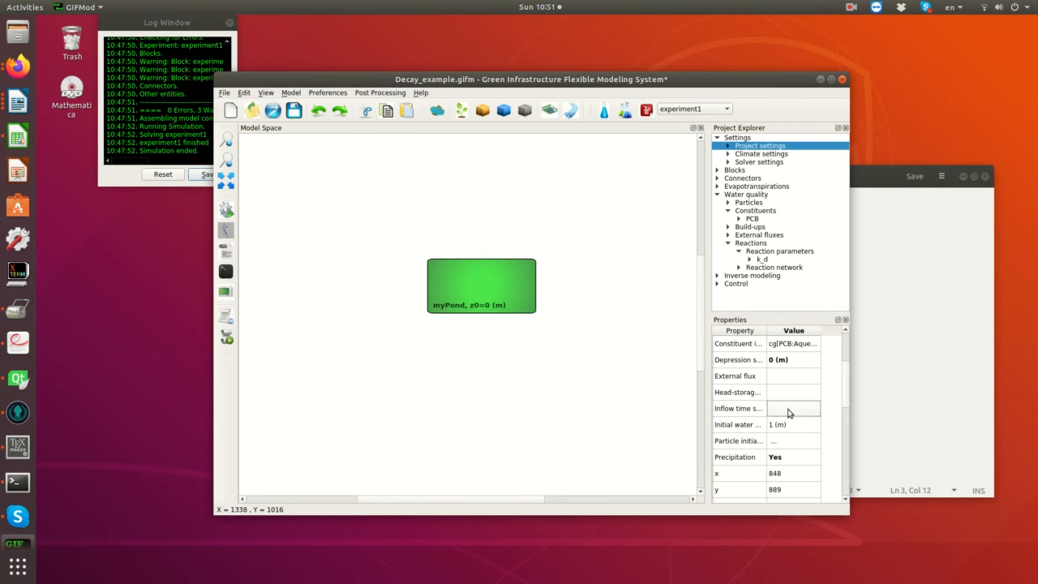
left_click(792, 414)
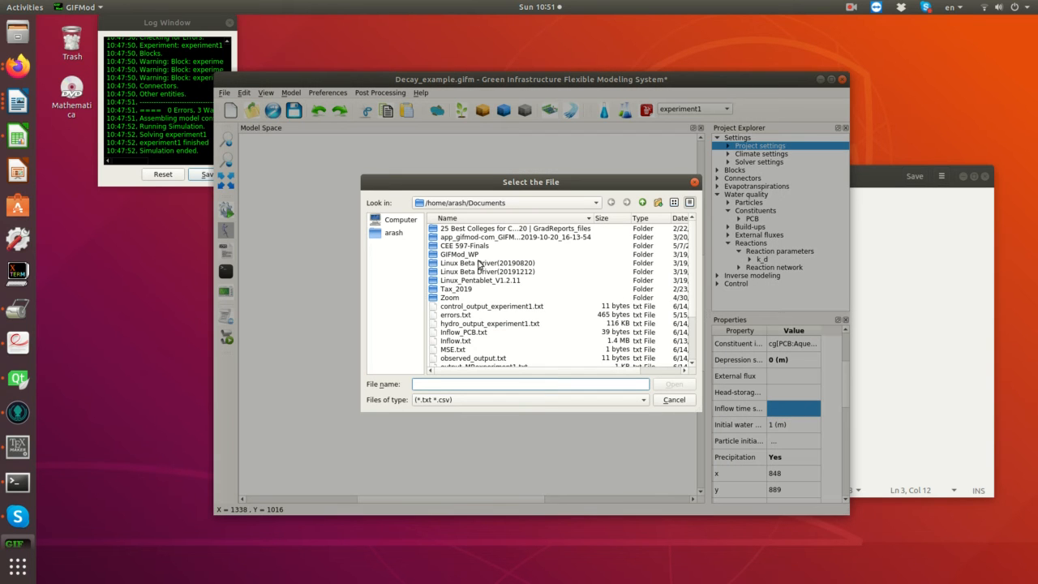
scroll(461, 313, "down", 1)
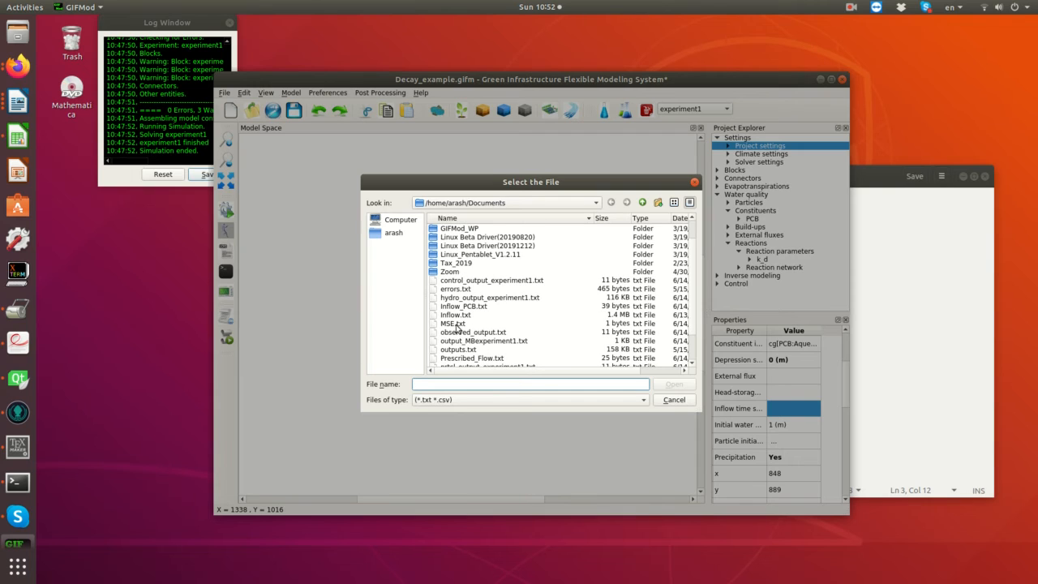
scroll(458, 328, "down", 1)
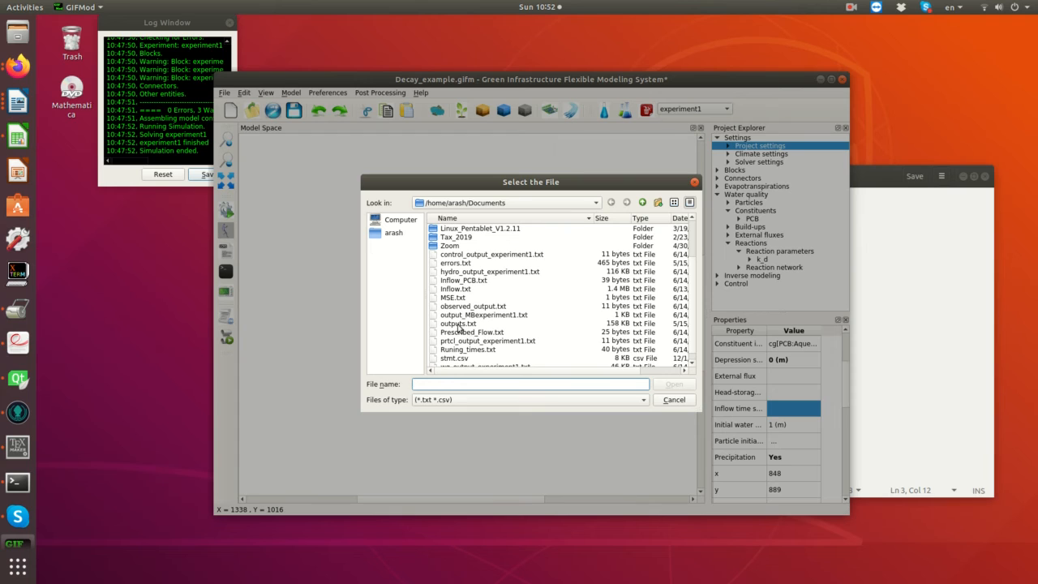
scroll(461, 326, "down", 1)
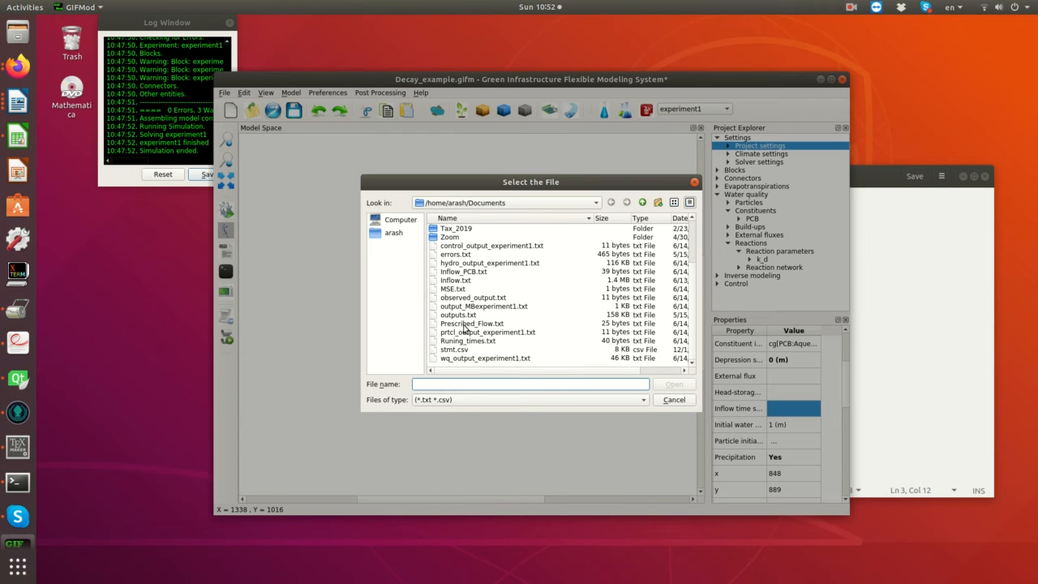
left_click(461, 281)
left_click(463, 272)
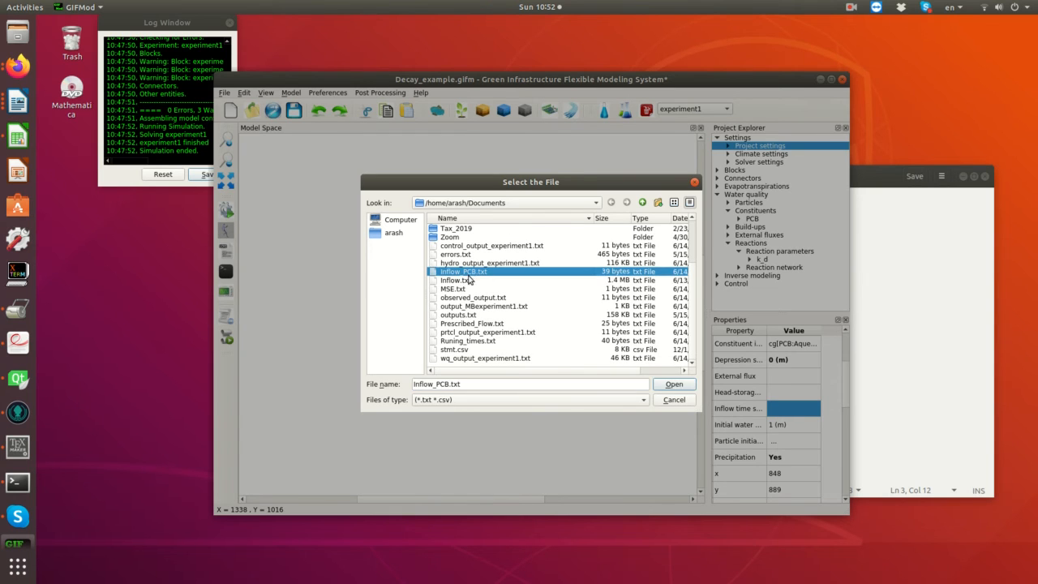
left_click(673, 384)
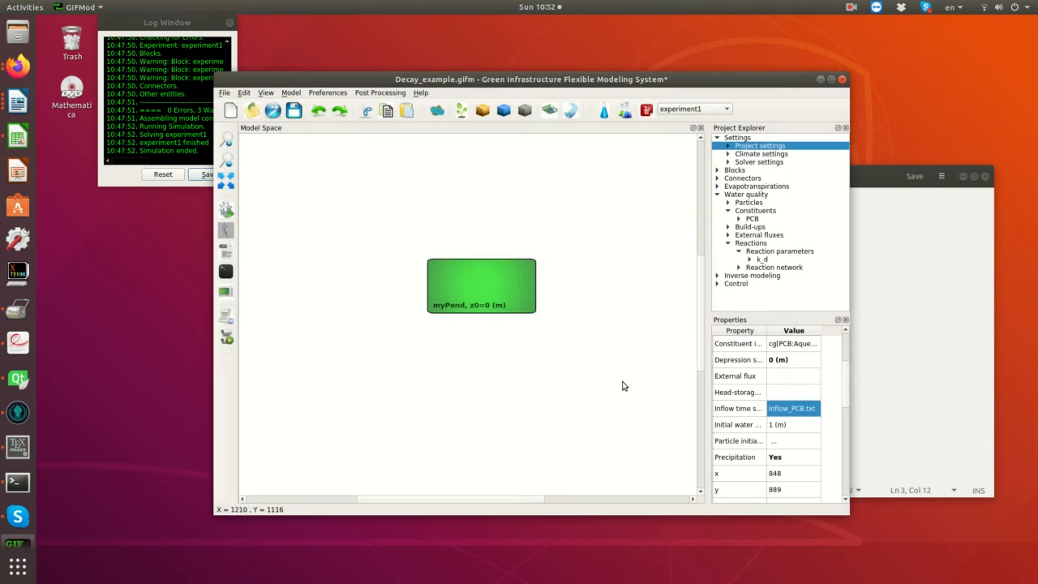
- Plot the flow series of myPond's inflow file, examine the graph and close it
right_click(784, 414)
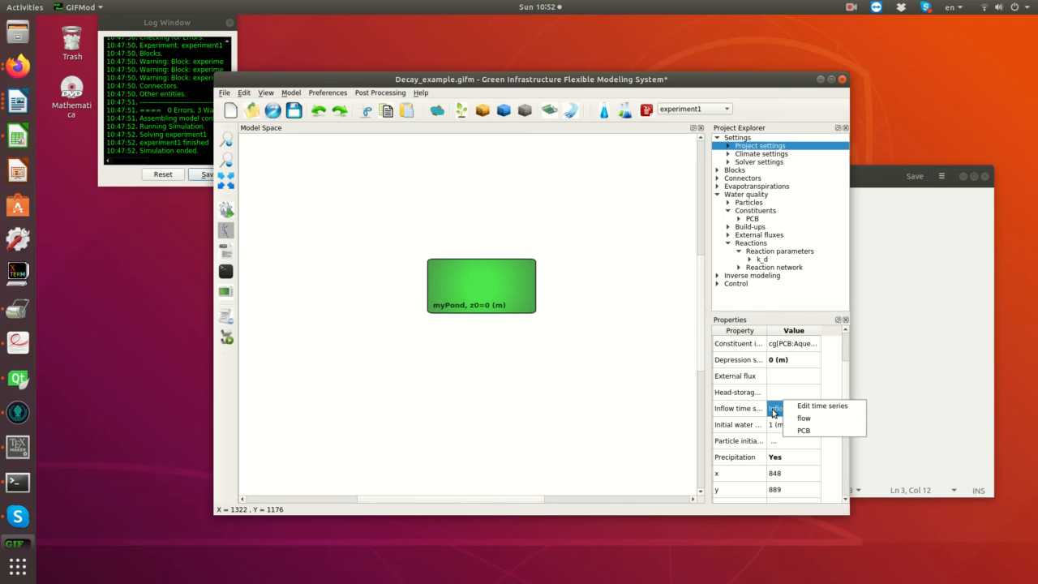
left_click(805, 419)
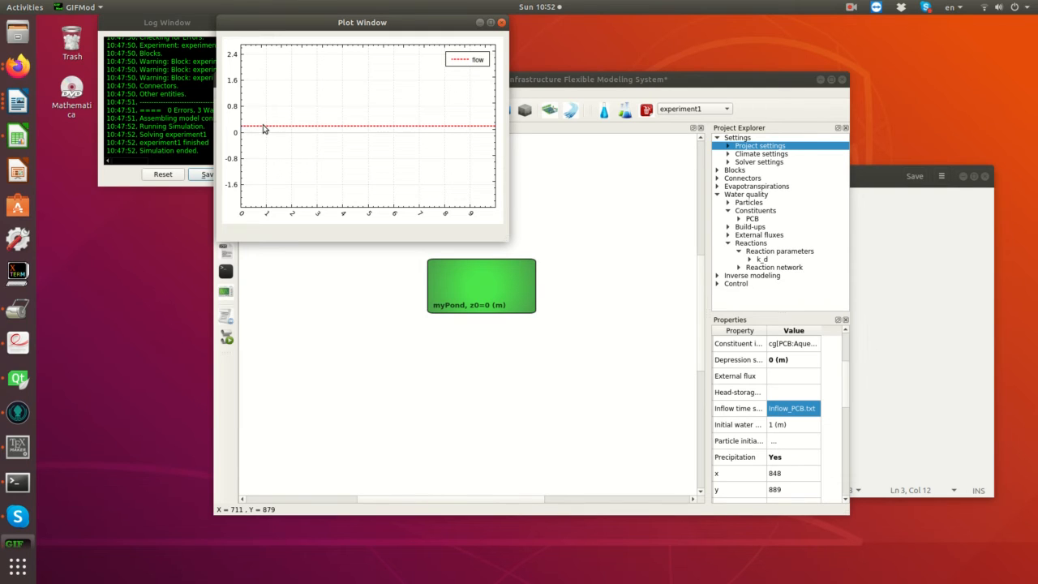
scroll(255, 131, "down", 1)
scroll(253, 132, "up", 3)
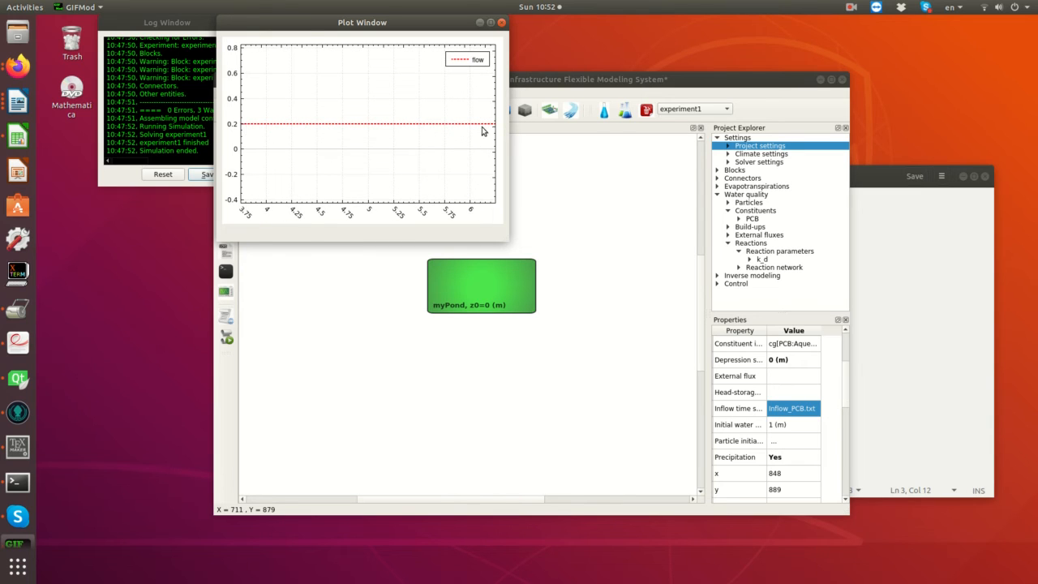
left_click(501, 21)
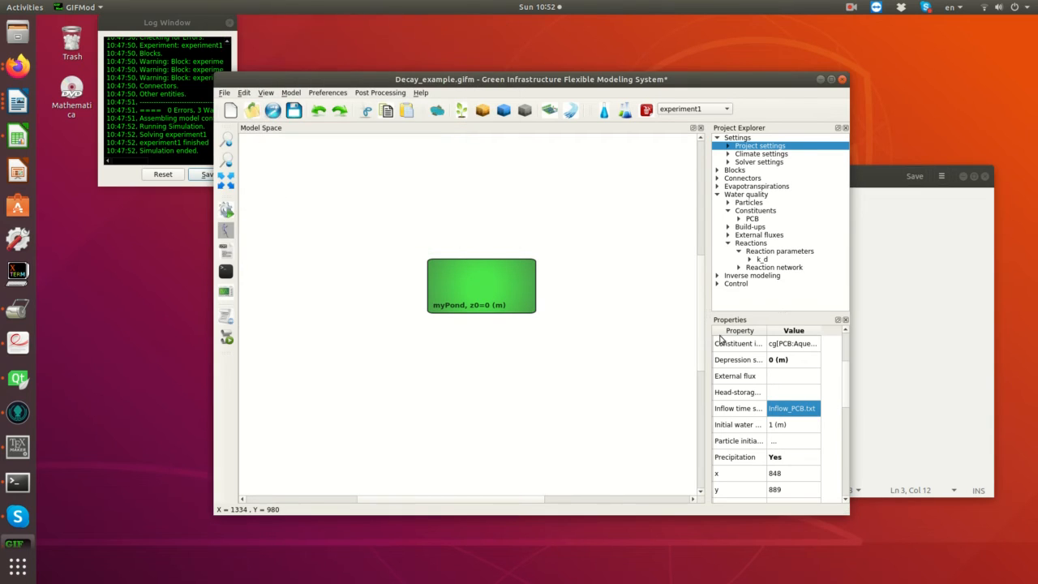
- Plot the PCB series of myPond's inflow file over time
left_click(779, 408)
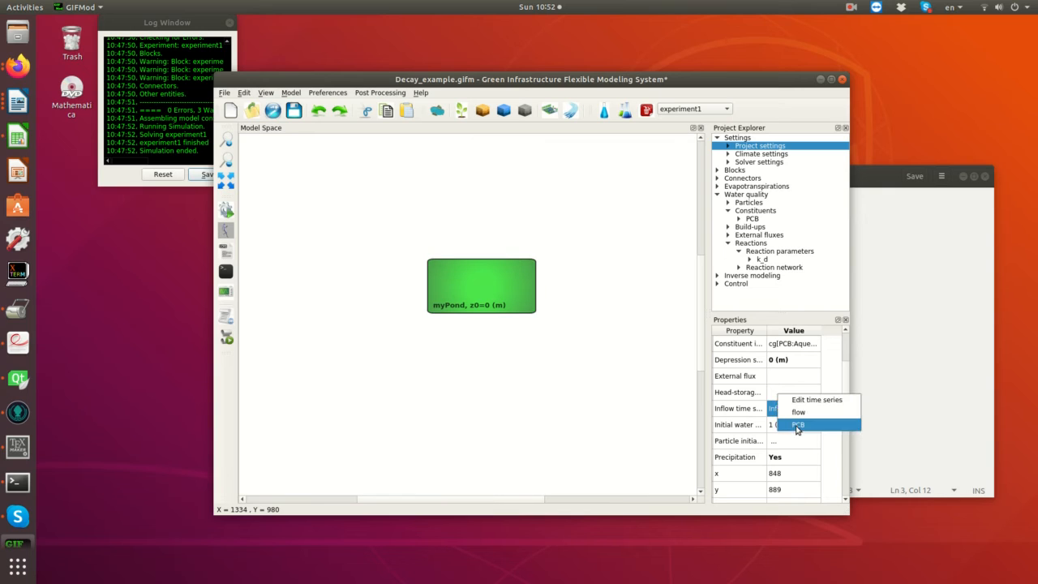
left_click(798, 424)
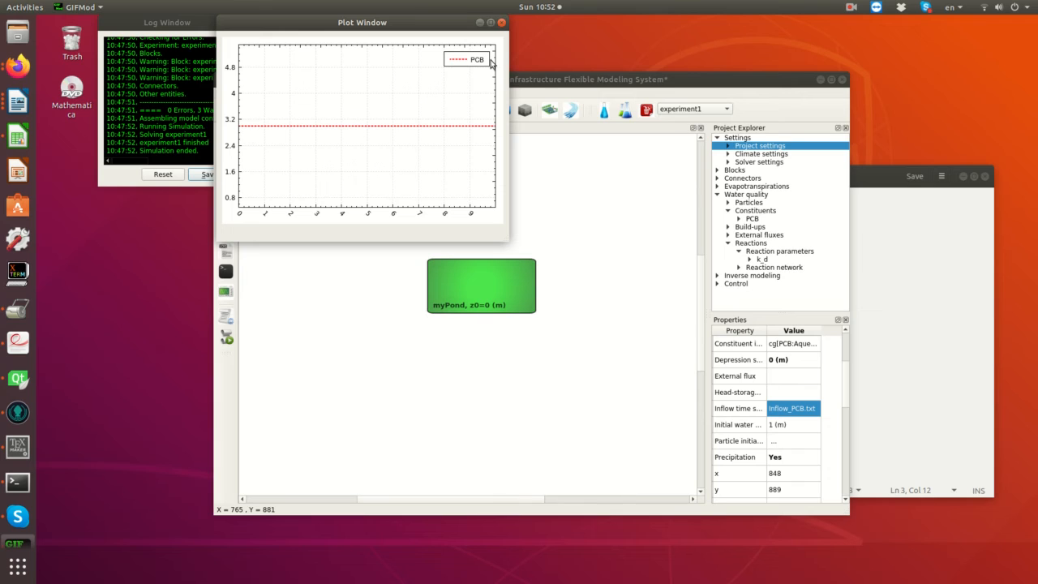
- Close the PCB inflow plot, save the model and run the simulation to completion, dismissing its windows
left_click(502, 22)
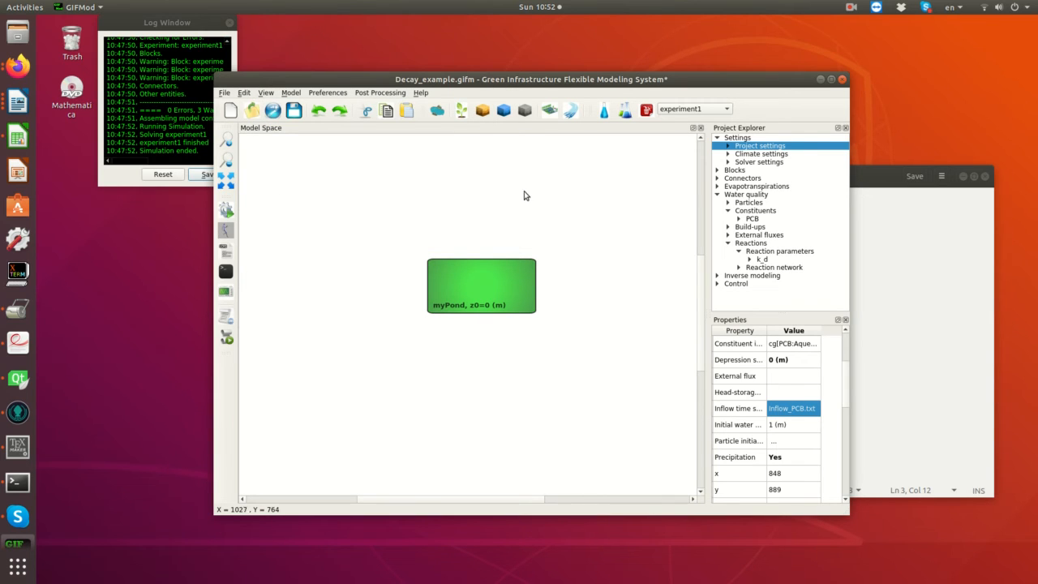
left_click(292, 113)
left_click(227, 210)
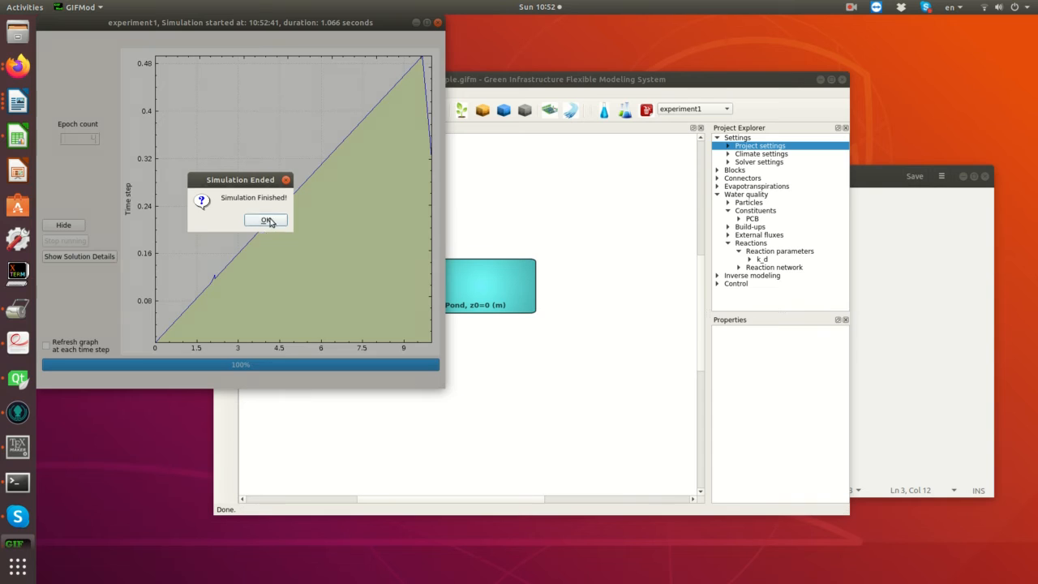
left_click(265, 221)
left_click(438, 22)
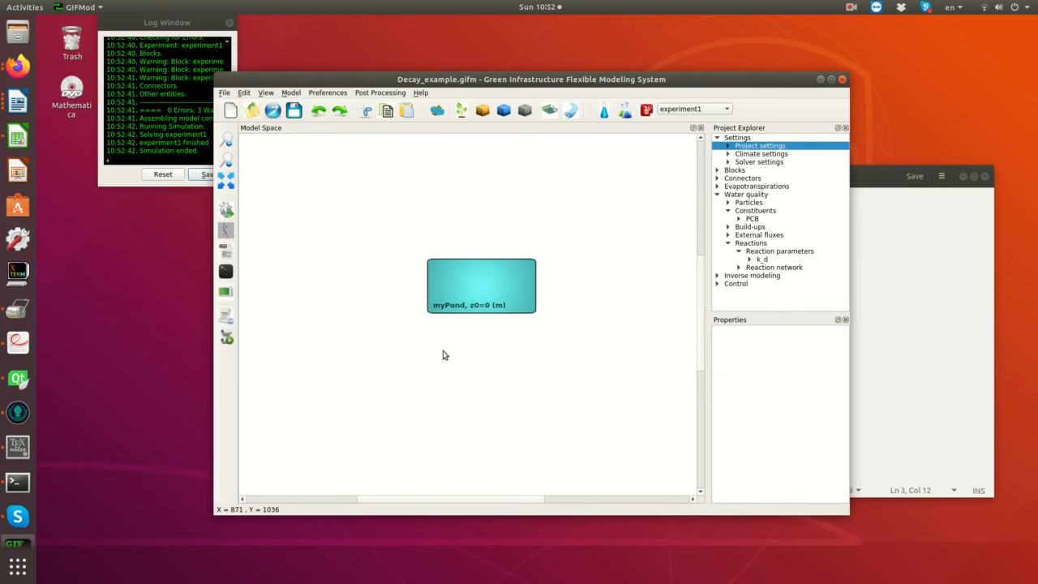
- Plot the storage results of myPond over time, examine the graph and close it
right_click(460, 290)
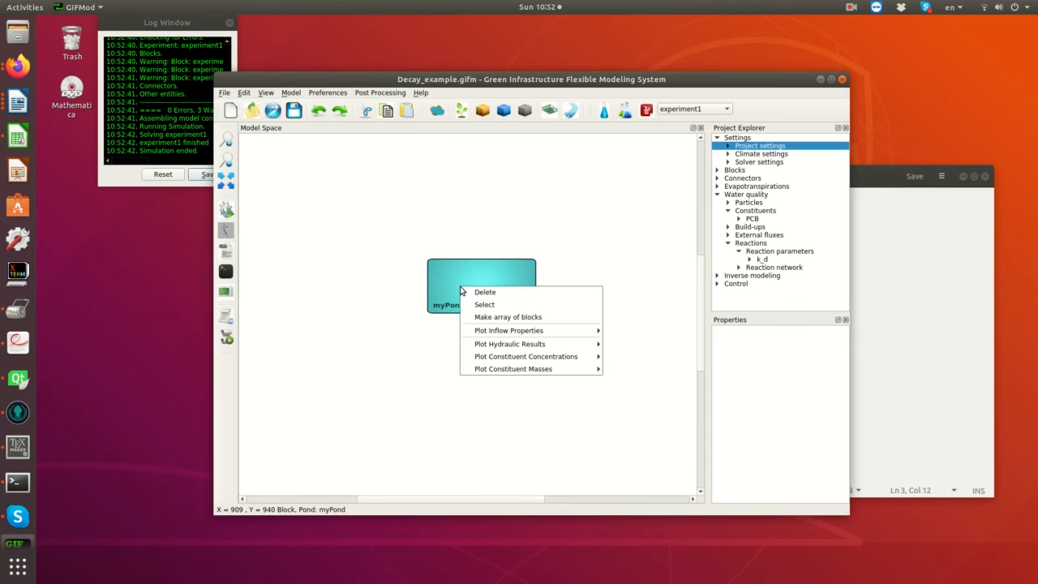
mouse_move(488, 346)
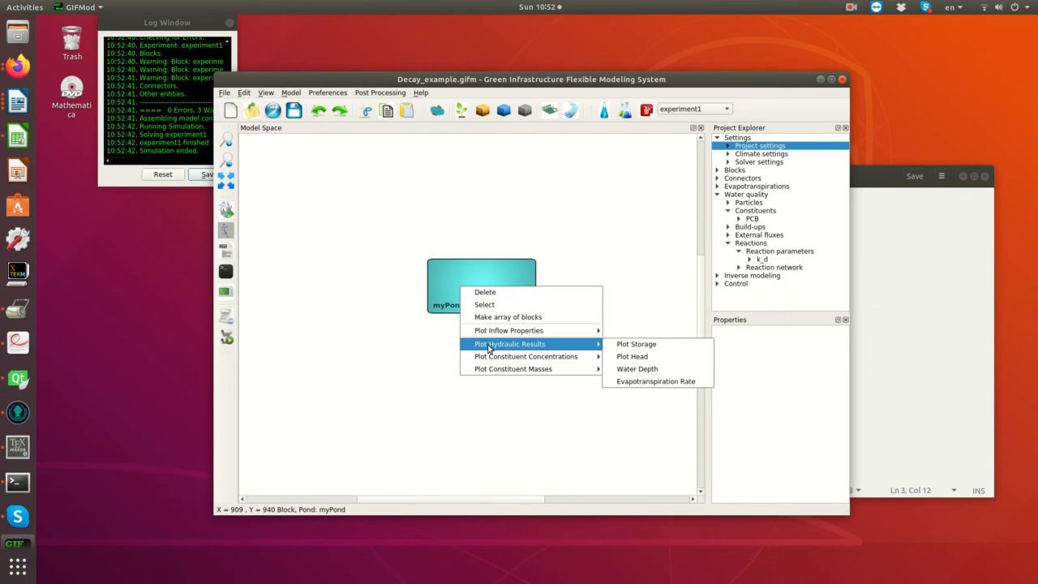
left_click(641, 350)
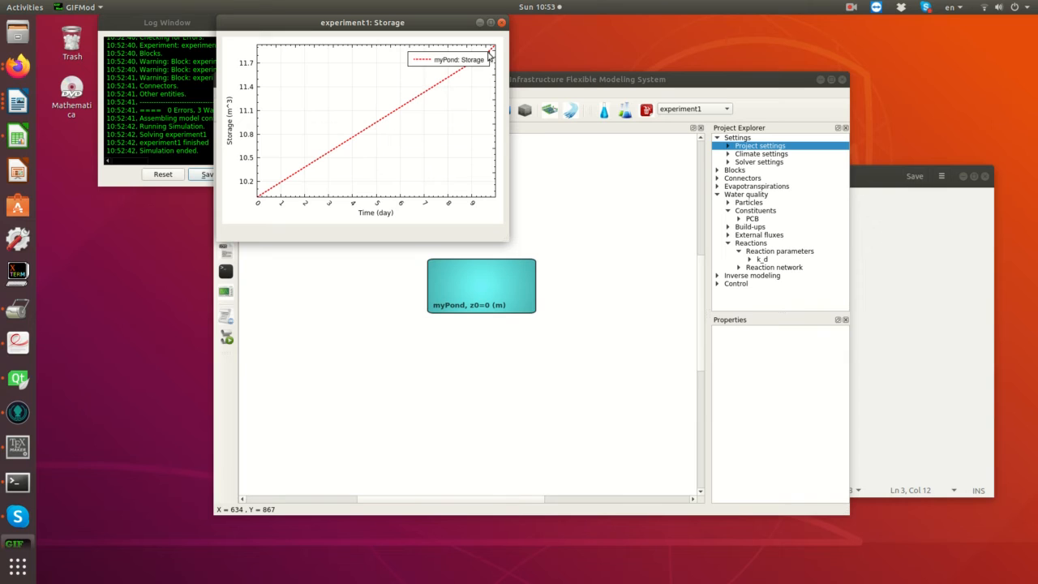
left_click(501, 22)
- Plot the PCB concentration results of myPond, enlarge the graph to examine the curve and close it
right_click(469, 292)
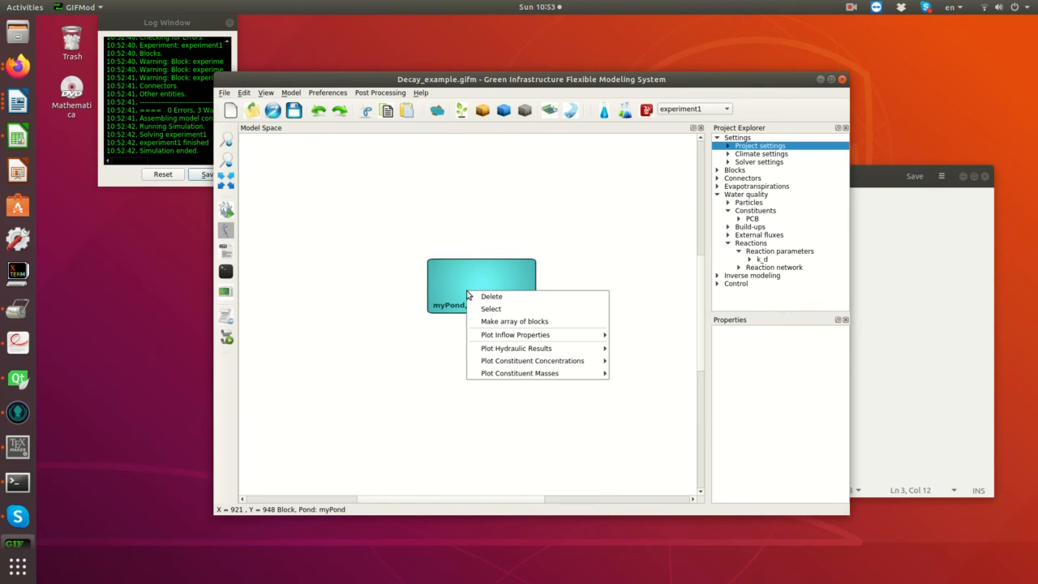
mouse_move(512, 364)
left_click(639, 364)
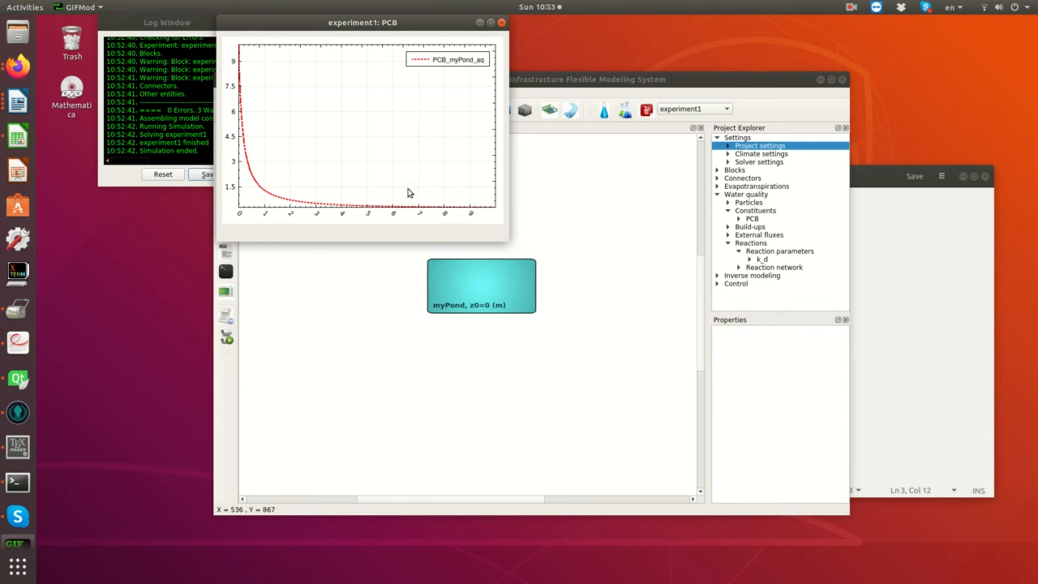
left_click_drag(502, 235, 635, 315)
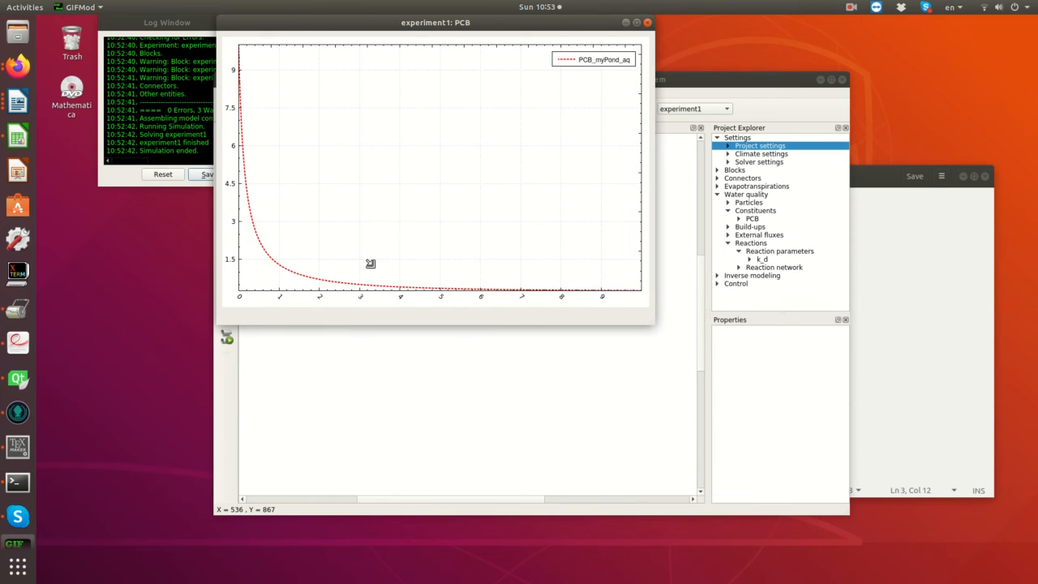
left_click(647, 23)
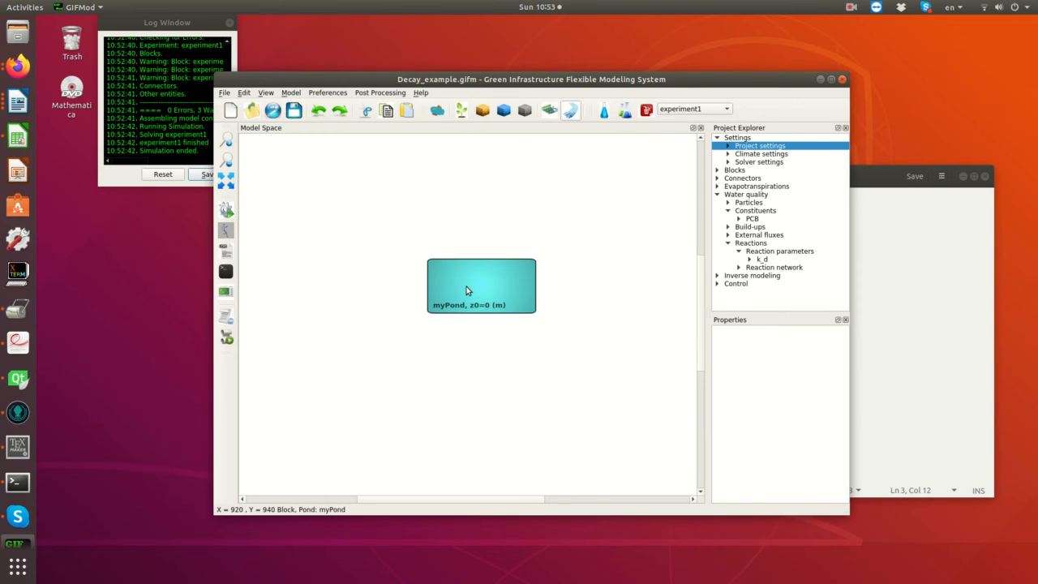
- Move myPond to the upper left of the model space and place a second pond block to its lower right
left_click_drag(469, 286, 375, 260)
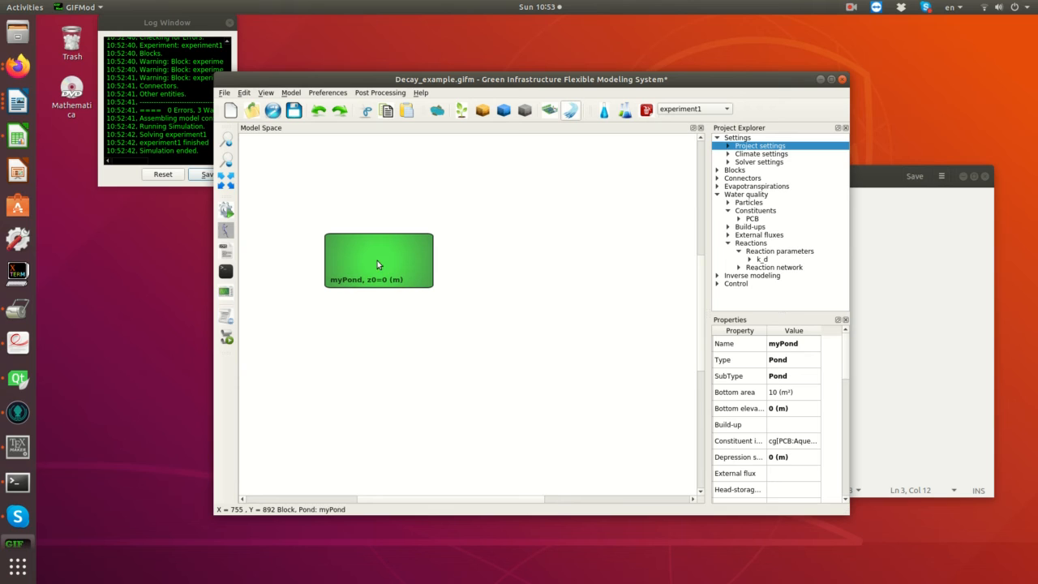
left_click(387, 320)
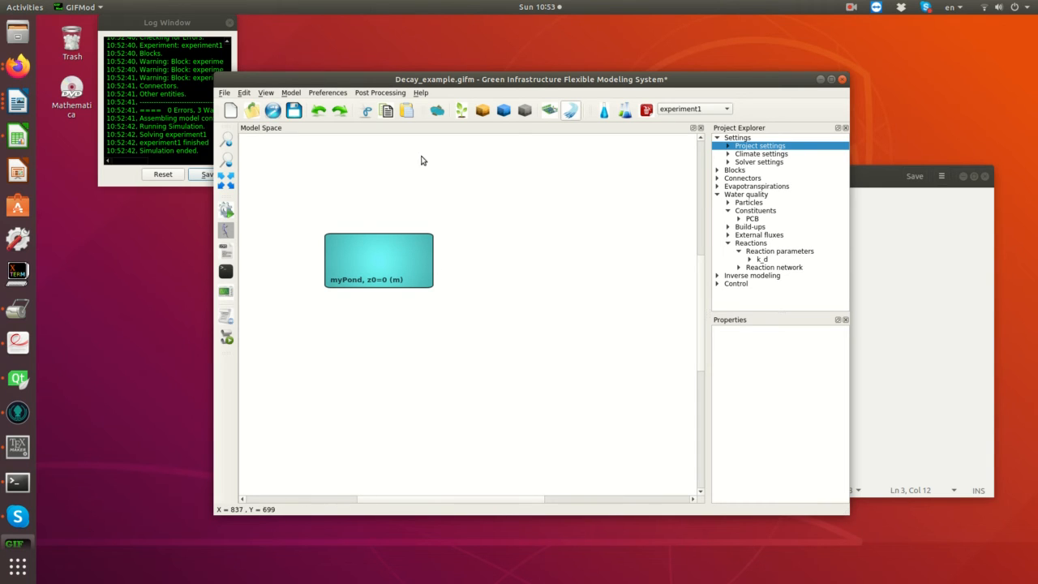
left_click(438, 111)
left_click(431, 300)
left_click_drag(432, 300, 555, 303)
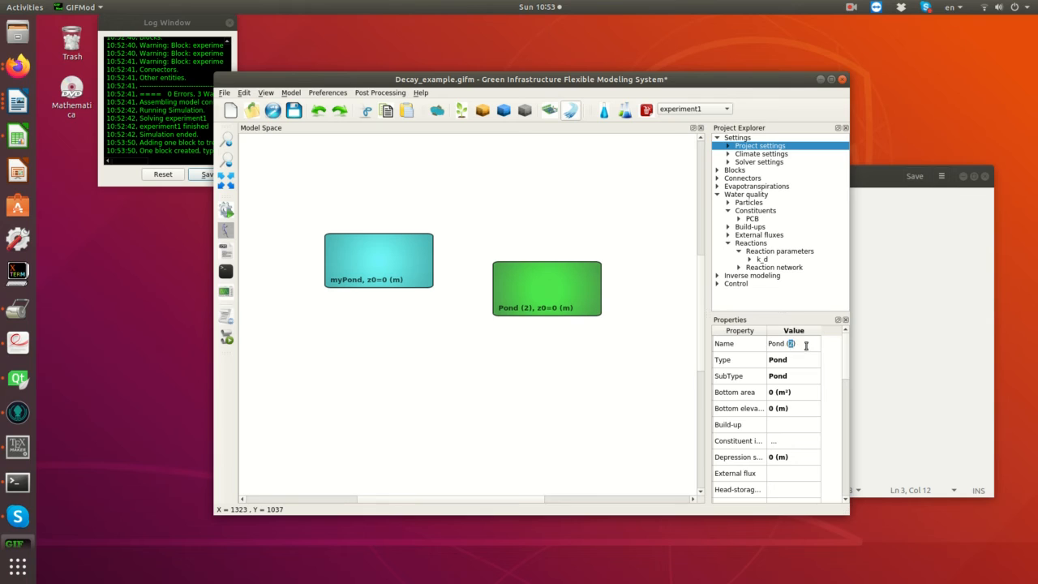
- Rename the new pond block as Effluent
double_click(791, 343)
type("Effluent")
key("Return")
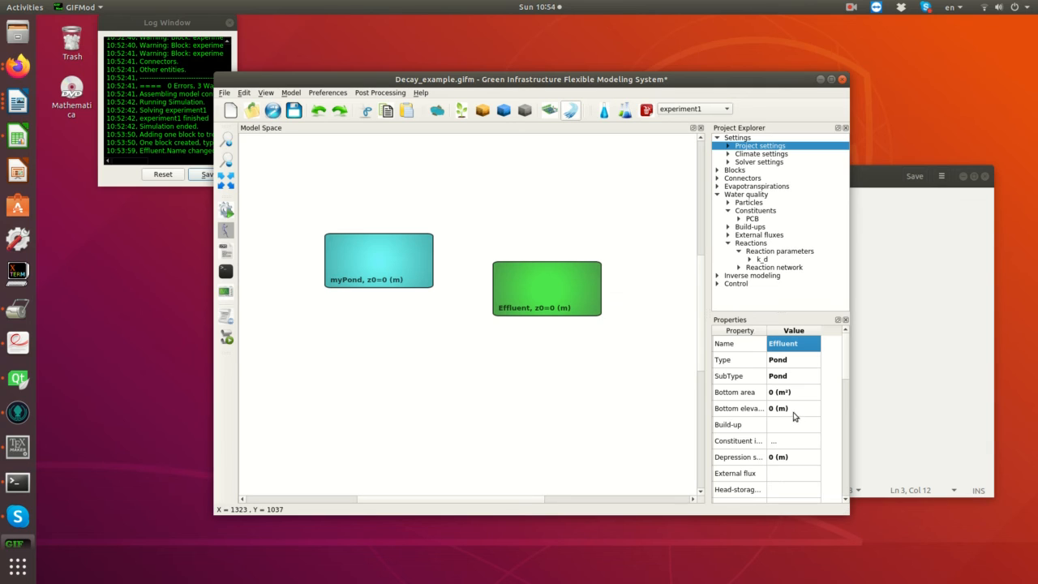
- Set Effluent's bottom area to 10 m² and its initial water depth to 0.1 m
double_click(776, 395)
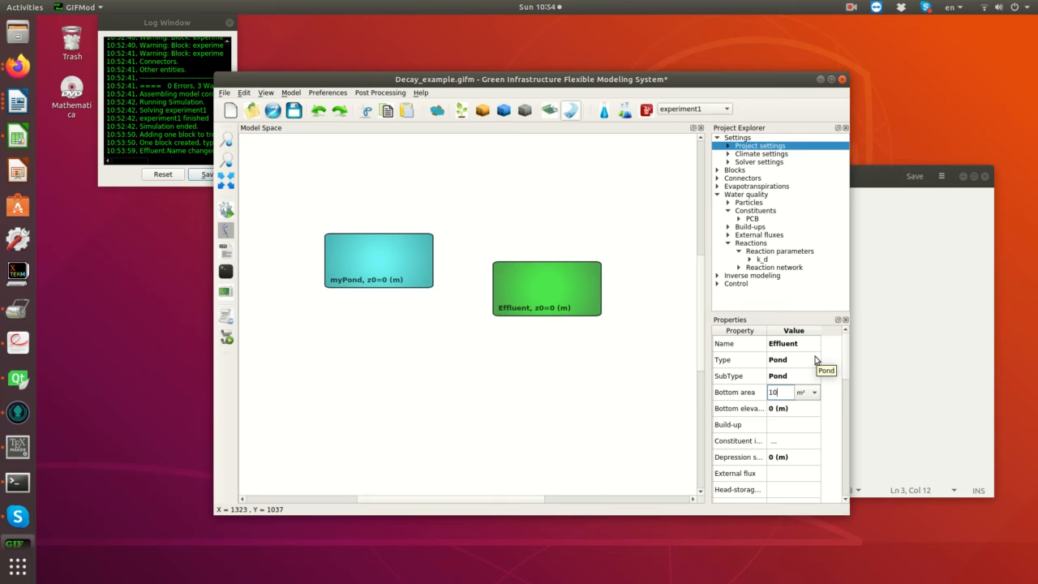
key("Return")
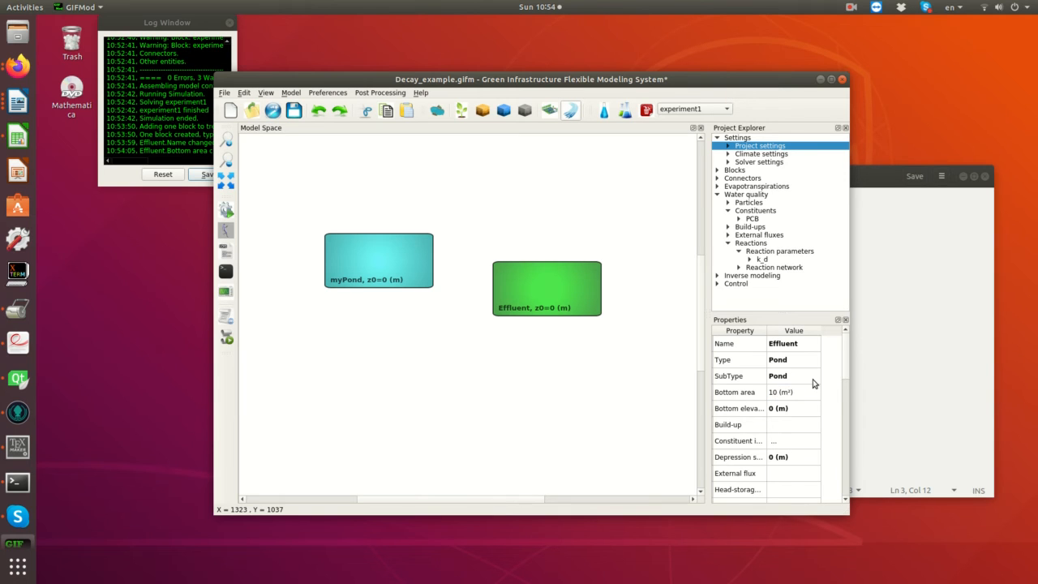
scroll(813, 382, "down", 1)
double_click(772, 474)
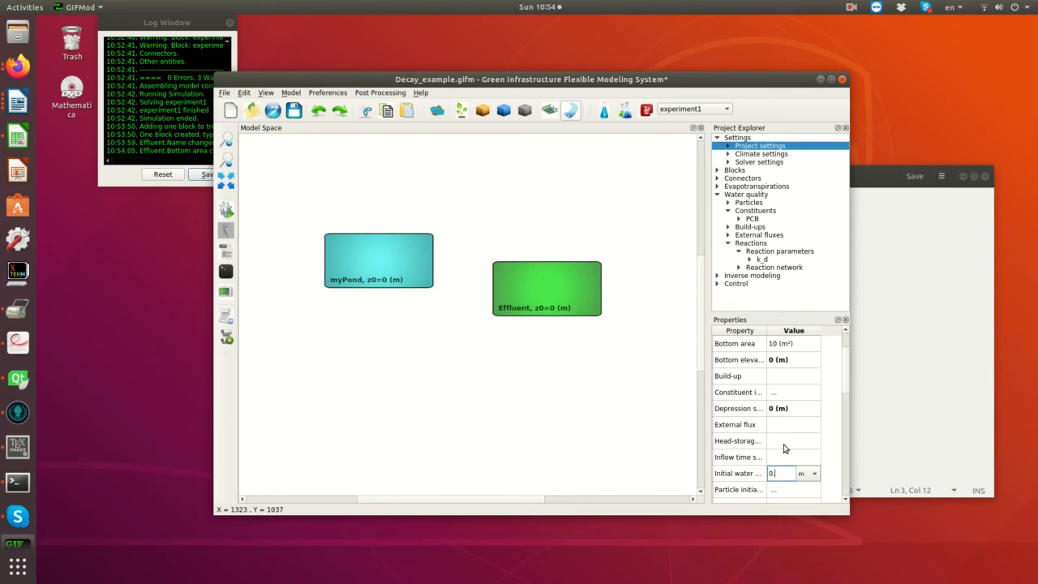
key("Return")
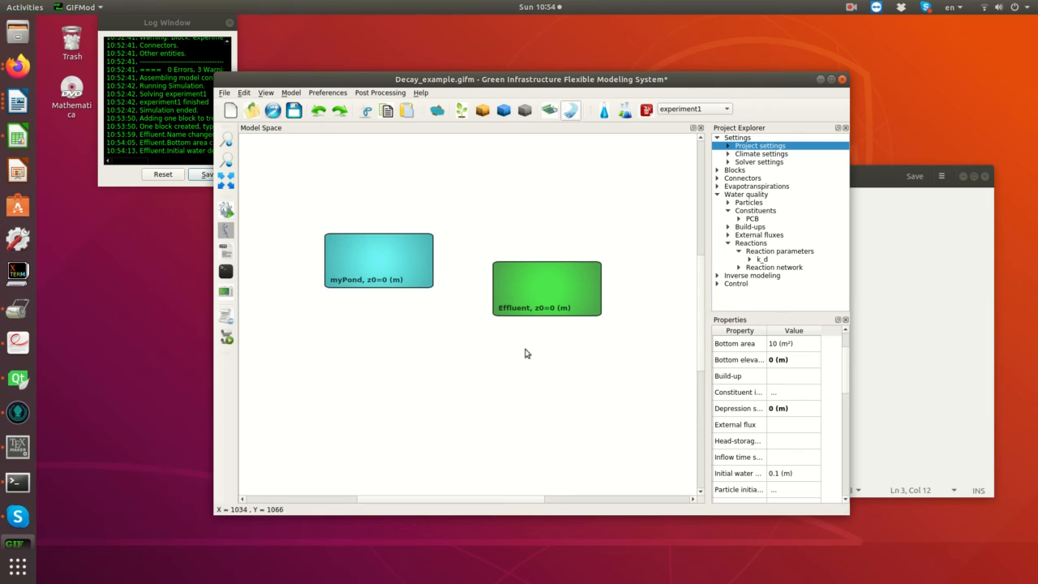
- Draw a connector from myPond to Effluent and set its type to Prescribed flow
left_click(433, 322)
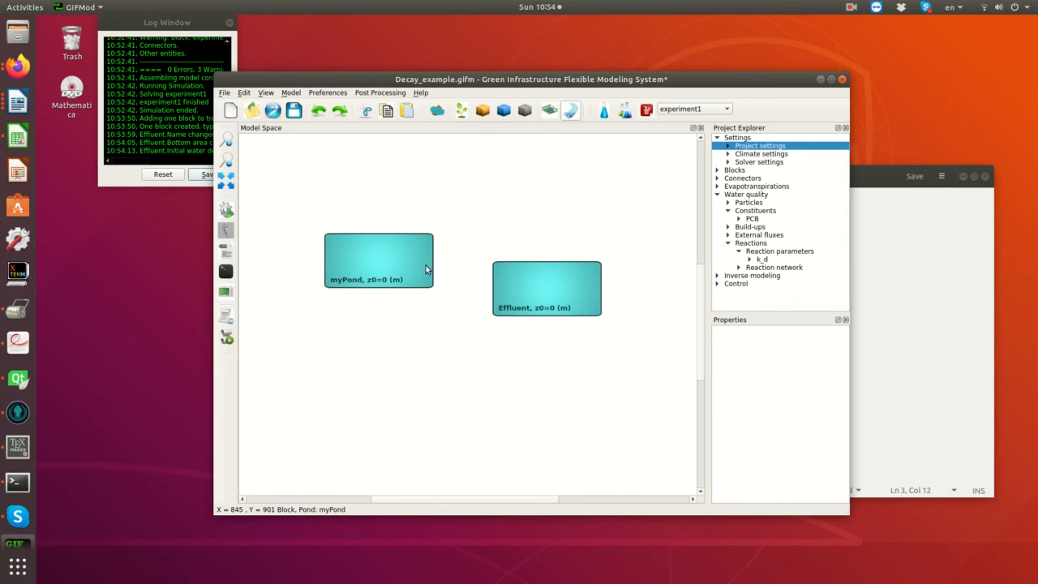
left_click_drag(442, 276, 496, 306)
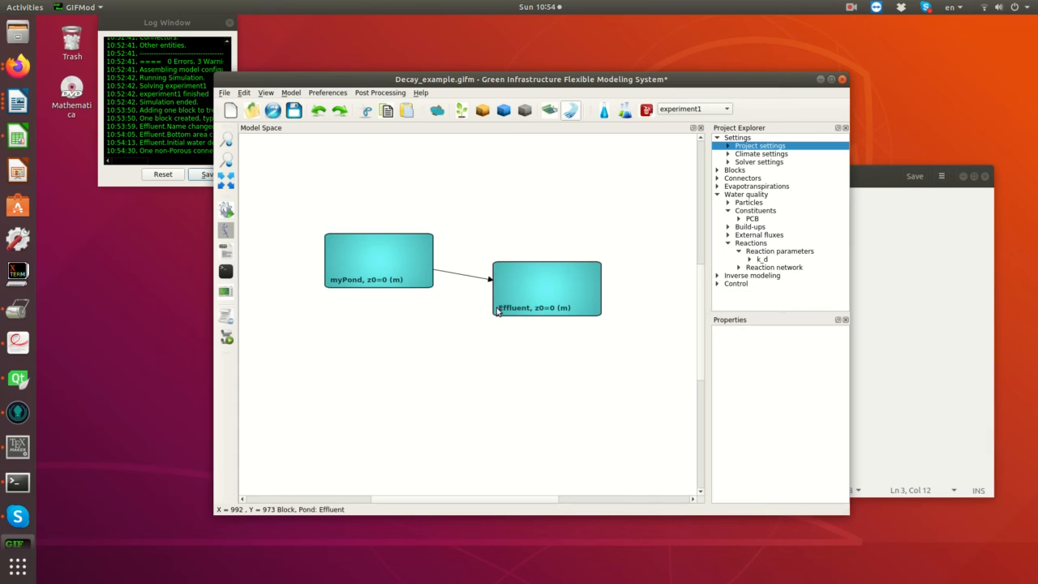
left_click(462, 279)
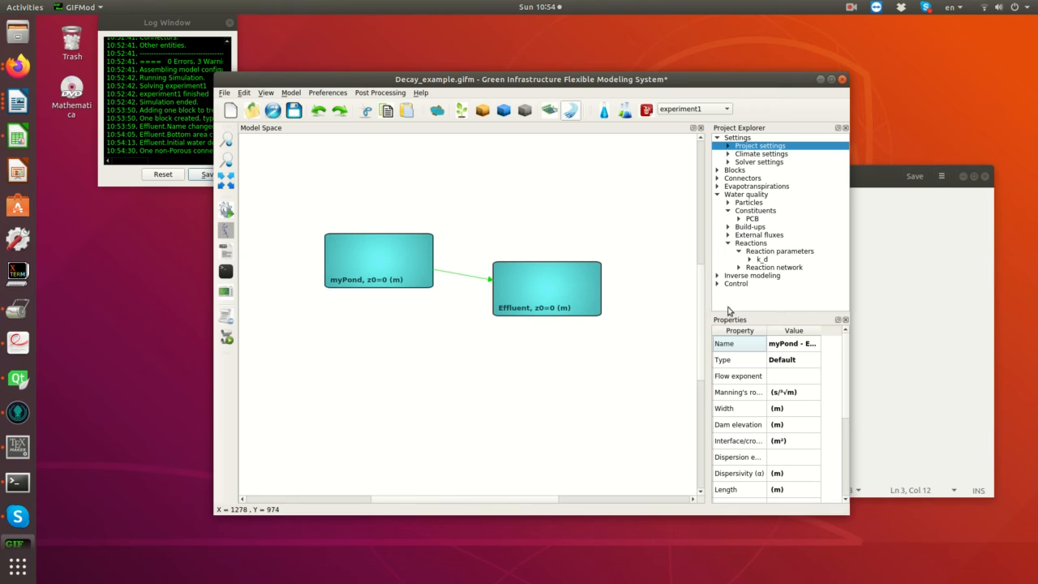
left_click(783, 365)
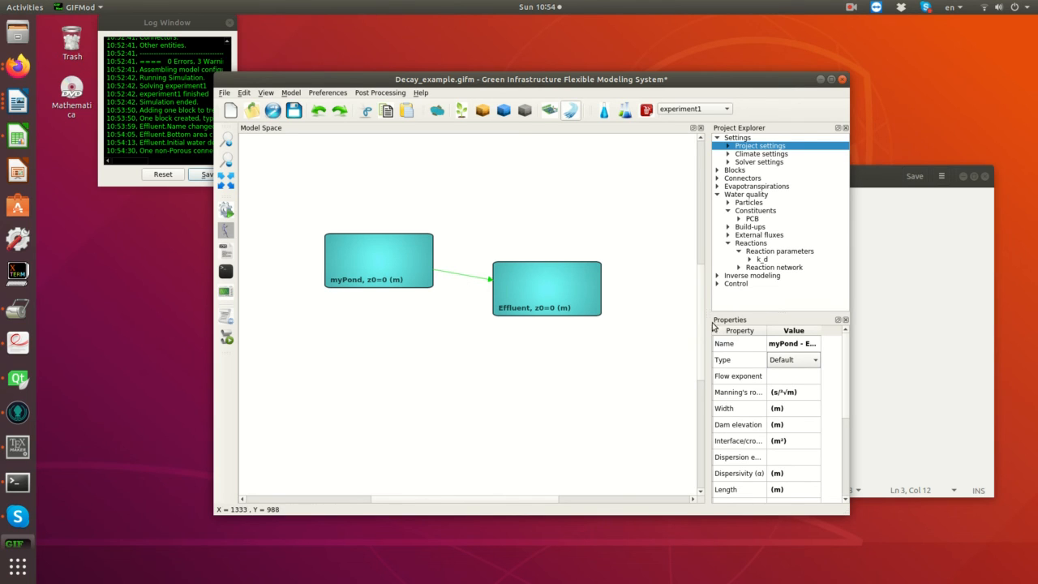
left_click(779, 362)
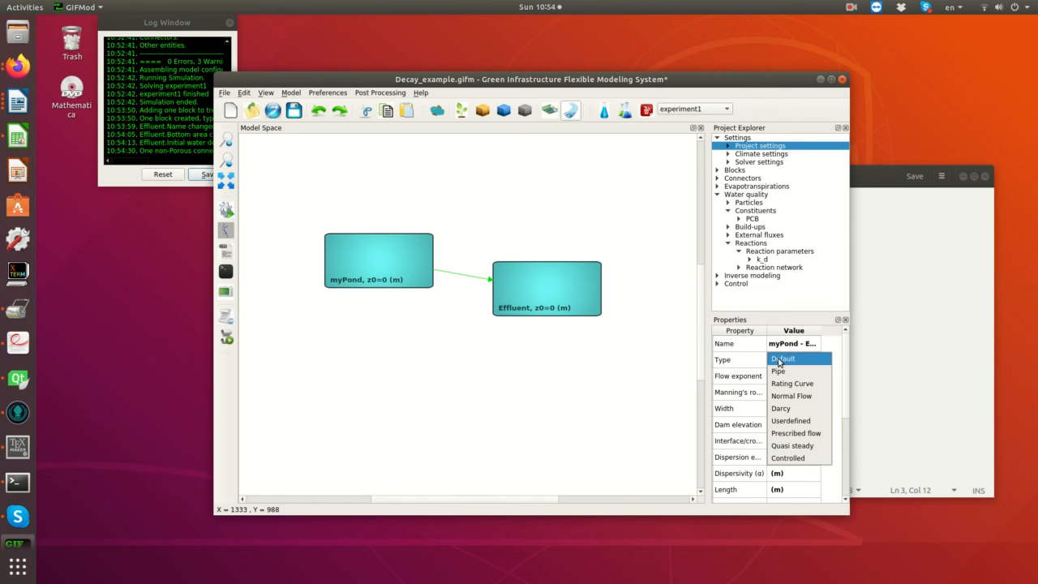
left_click(795, 433)
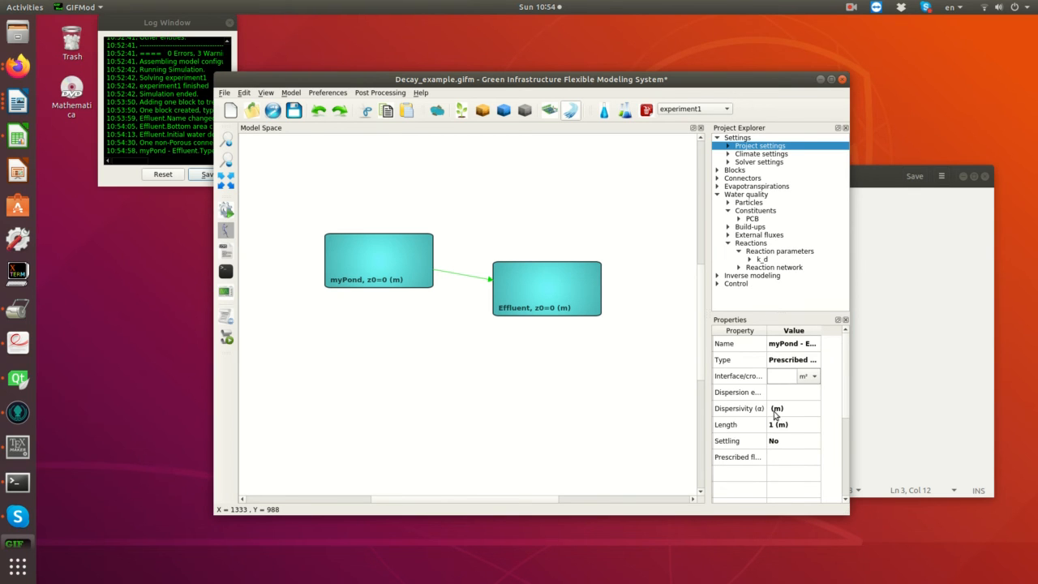
- Switch to the text editor and copy the full contents of Inflow_PCB.txt into a new document
left_click(781, 461)
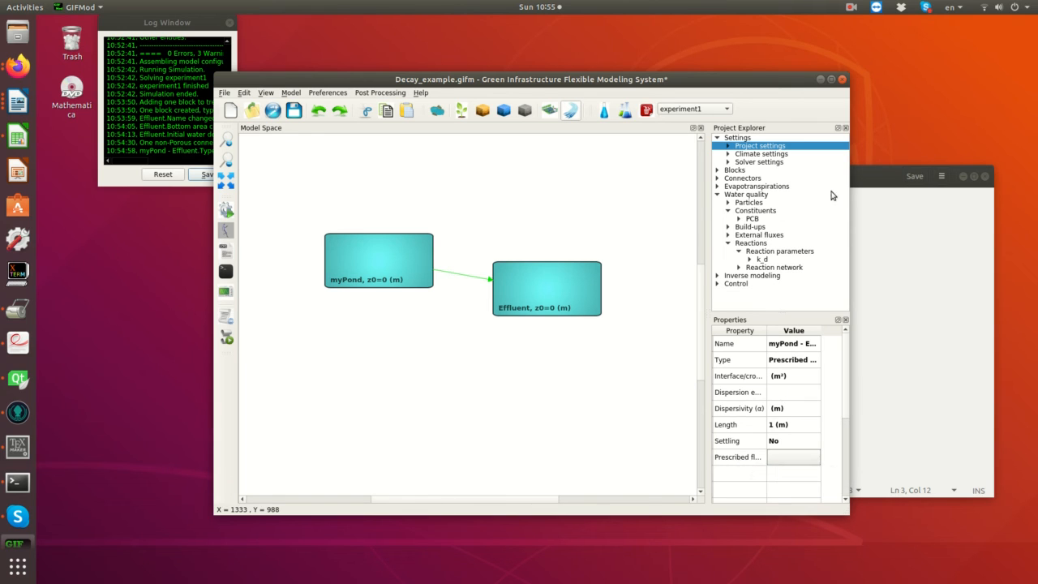
left_click(873, 174)
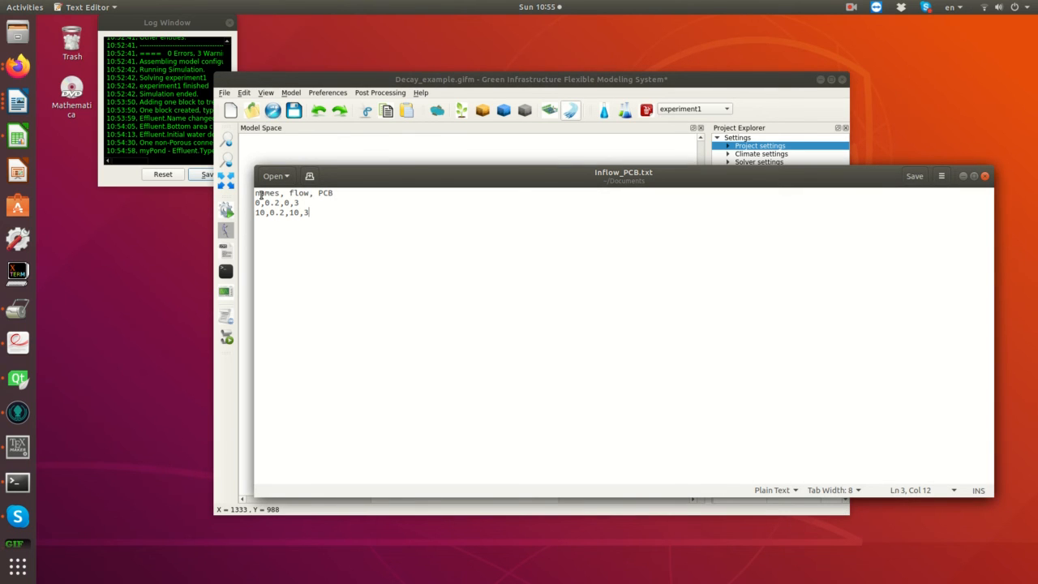
left_click_drag(256, 193, 386, 231)
key("ctrl+c")
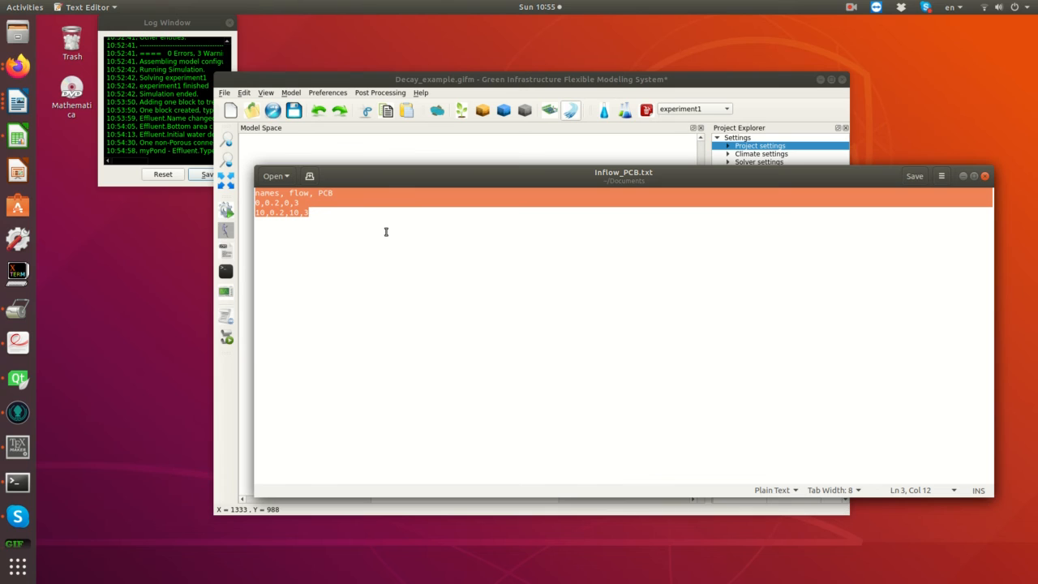
left_click(310, 176)
key("ctrl+v")
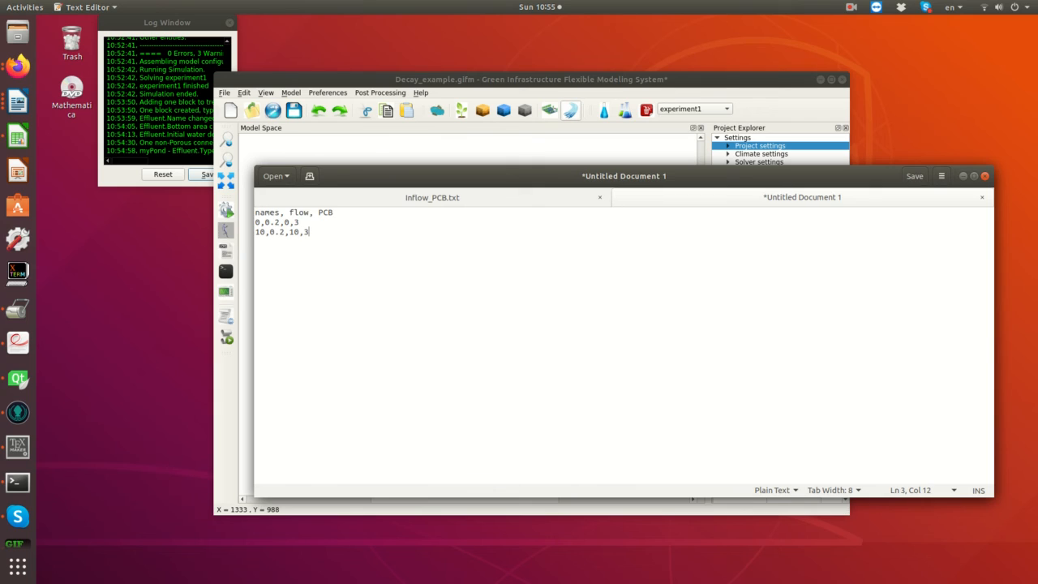
- Remove the PCB header and PCB values from the new document, leaving "names, flow", "0,0.2" and "10,0.2"
left_click_drag(311, 211, 359, 212)
key("Delete")
key("Down")
key("shift+Left")
key("shift+Left")
key("shift+Left")
key("Delete")
key("Left")
key("shift+End")
key("Delete")
- Save the new document as Prescribed_Flow.txt in the Documents folder, replacing the existing file
left_click(944, 176)
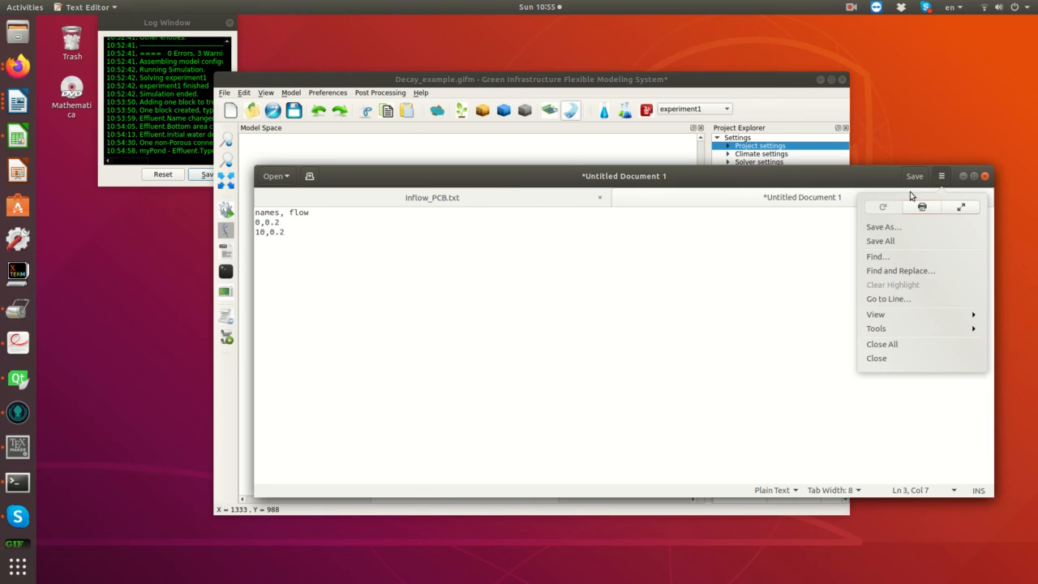
left_click(882, 231)
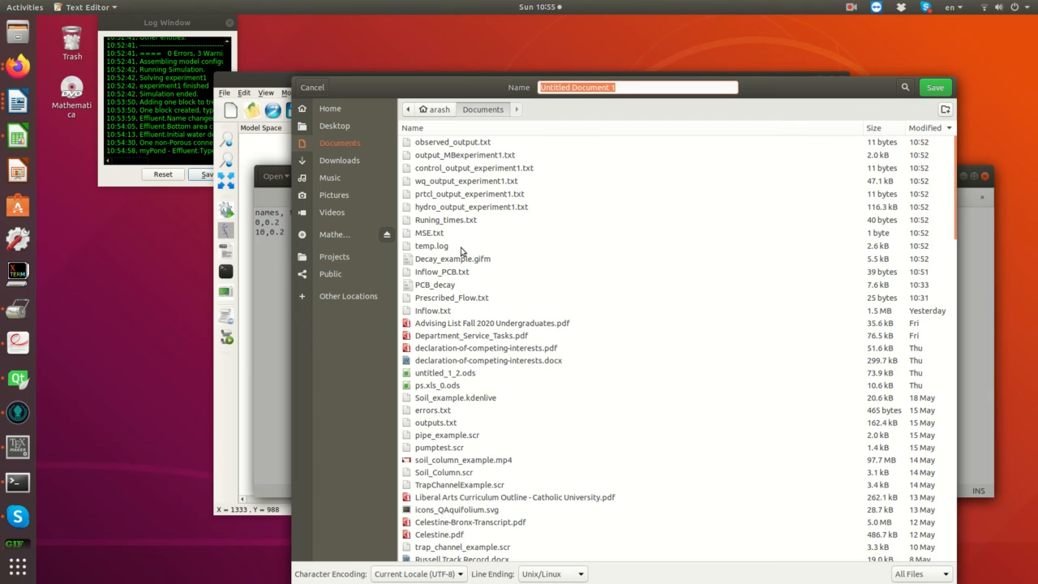
left_click(455, 299)
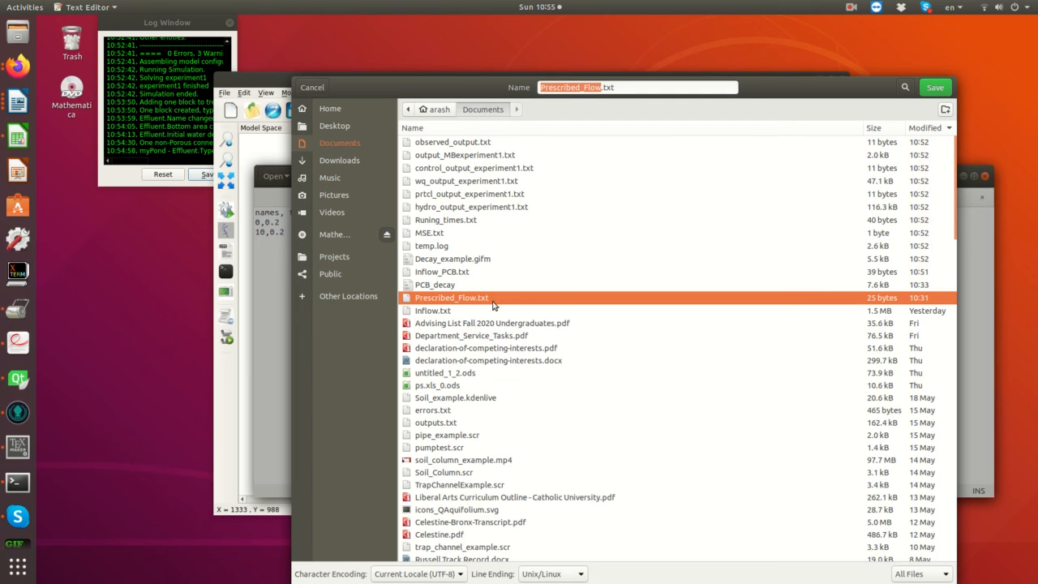
left_click(941, 86)
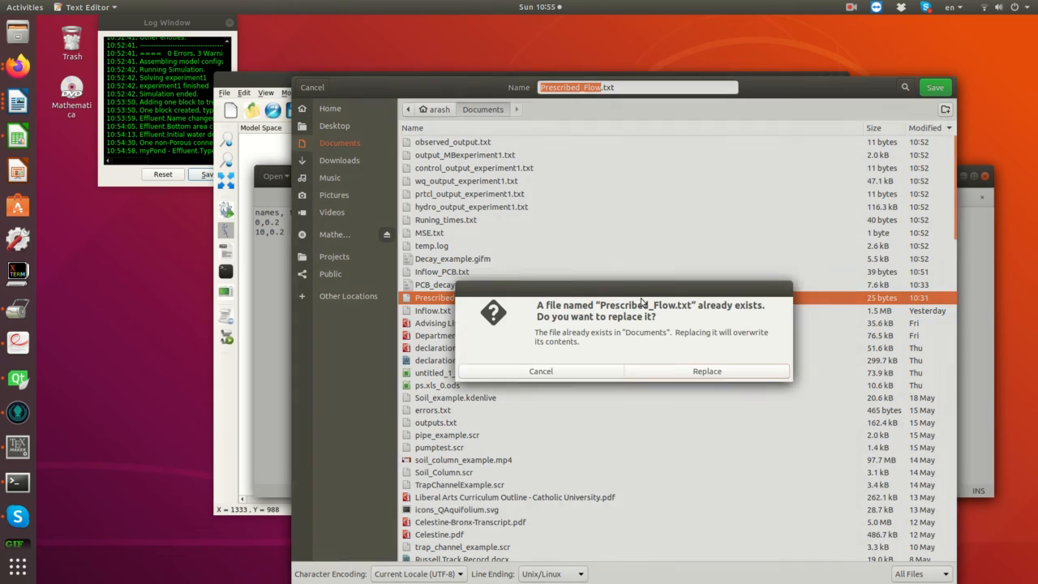
left_click(686, 372)
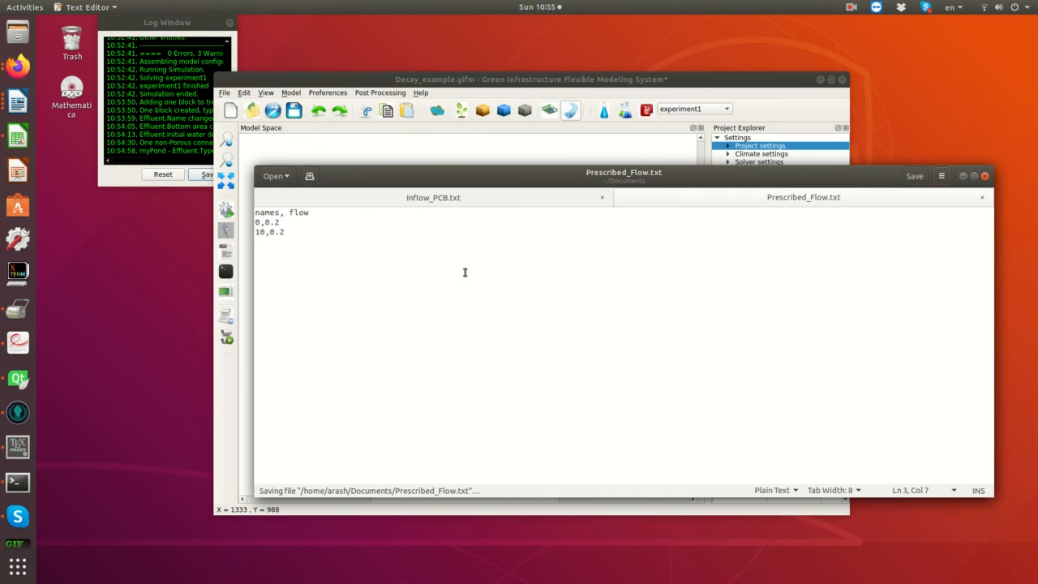
- Switch back to GIFMod and assign Prescribed_Flow.txt as the prescribed flow of the myPond–Effluent connector
left_click(608, 84)
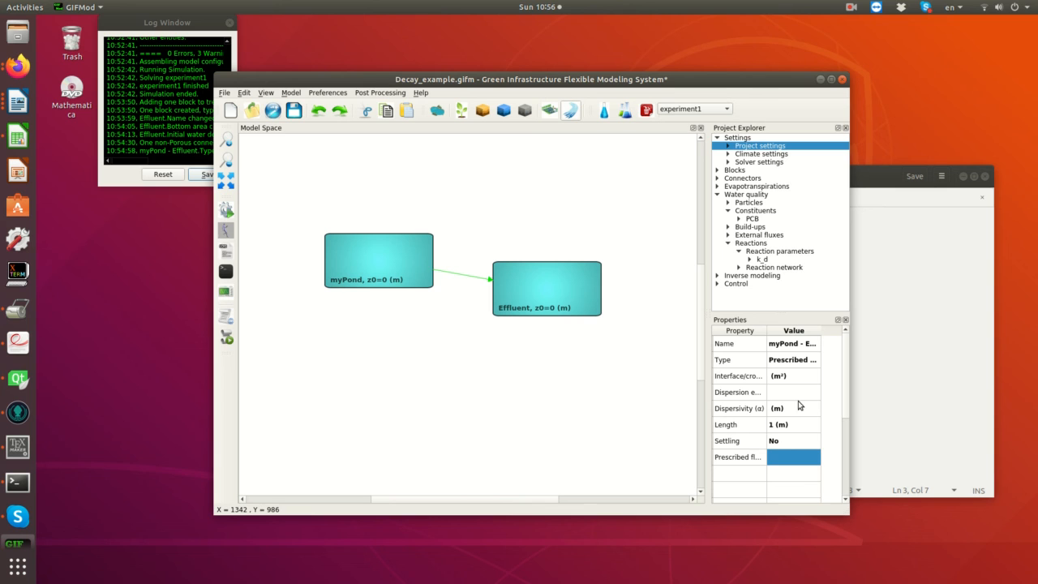
left_click(784, 461)
left_click(784, 460)
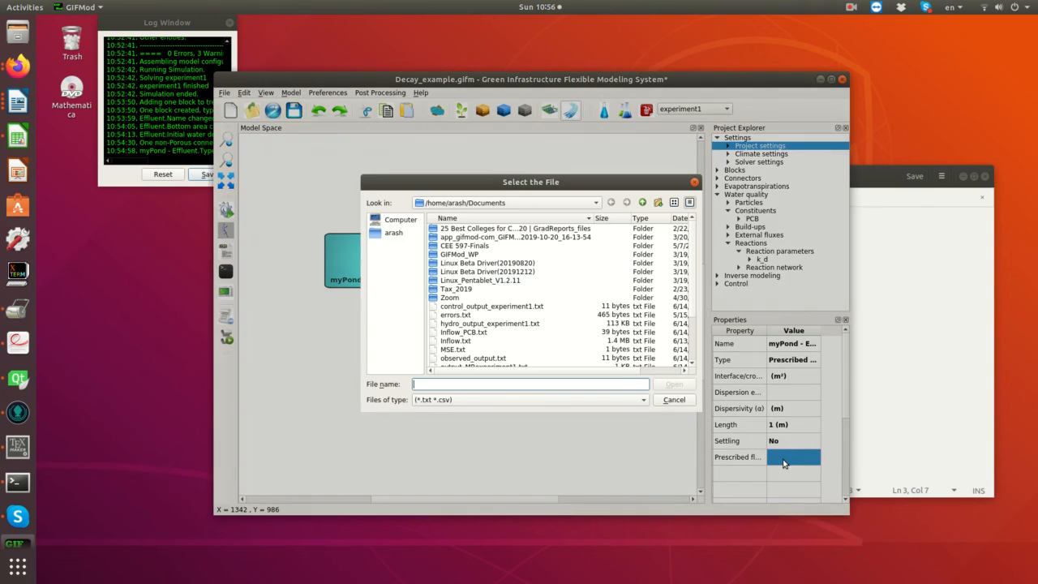
left_click(462, 332)
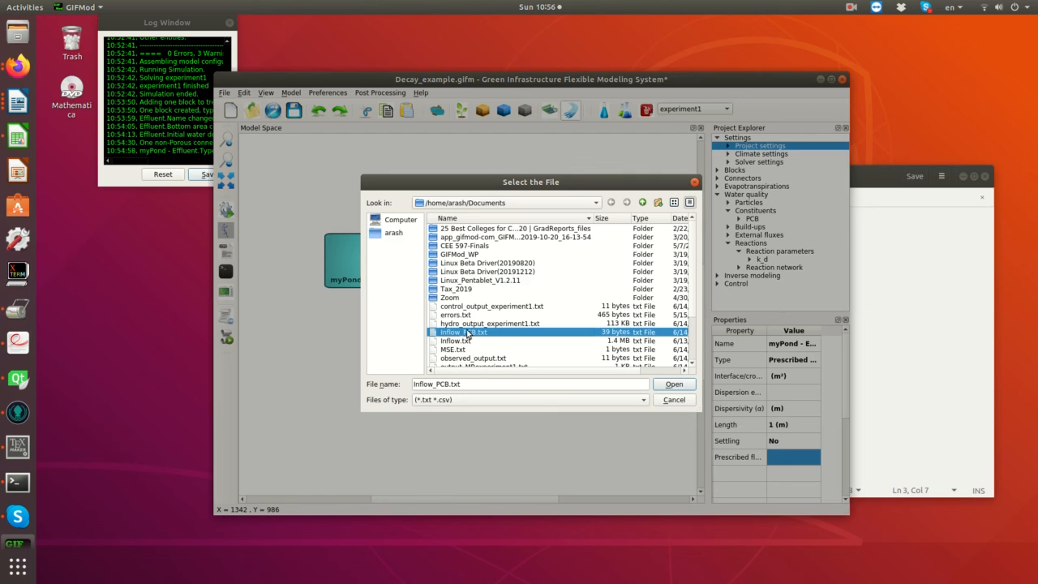
scroll(467, 333, "down", 1)
left_click(470, 358)
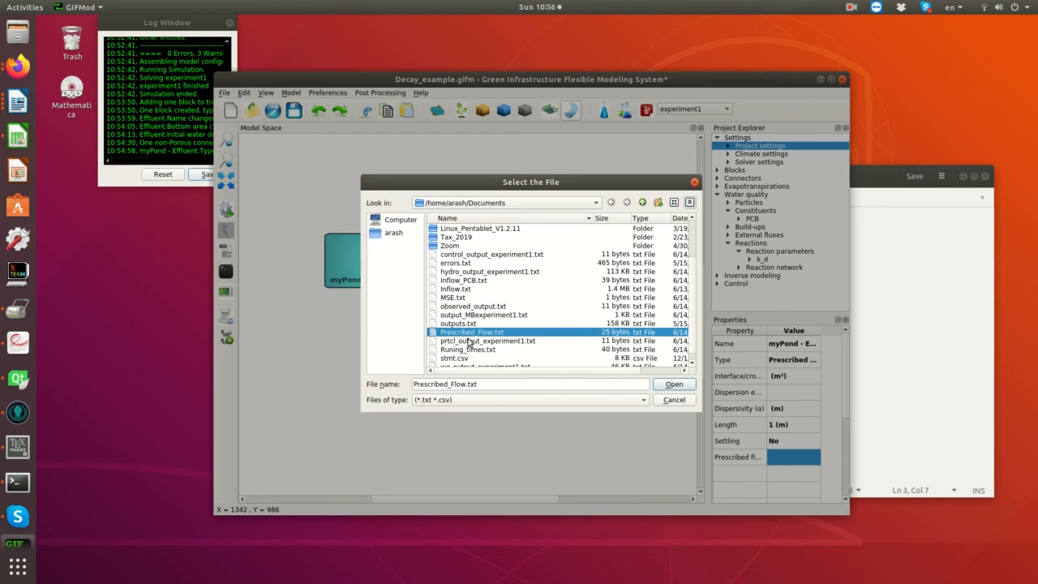
left_click(673, 386)
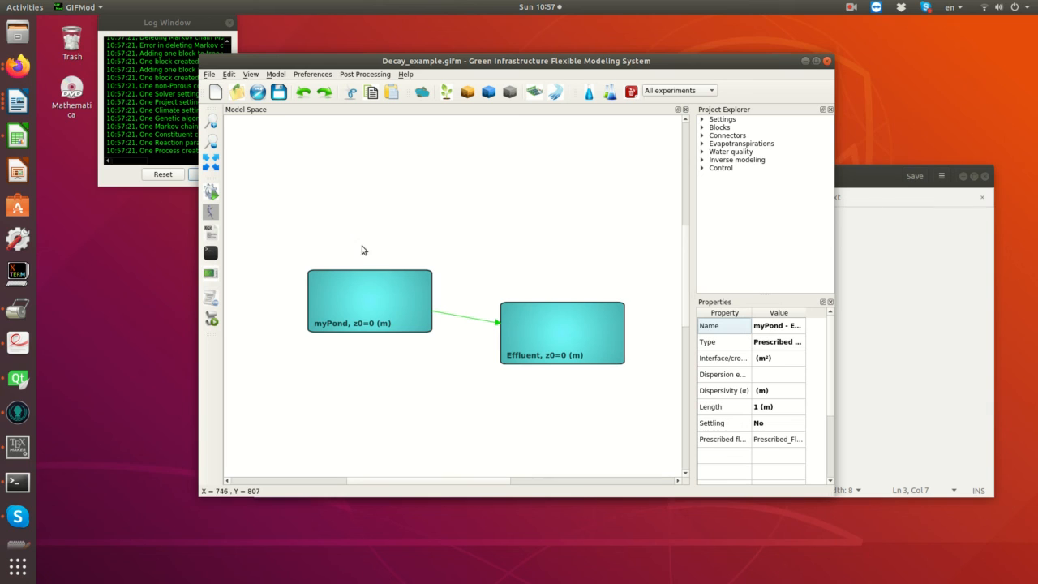
- Run the model with the prescribed outflow, dismiss the completion message and close the simulation window
left_click(211, 192)
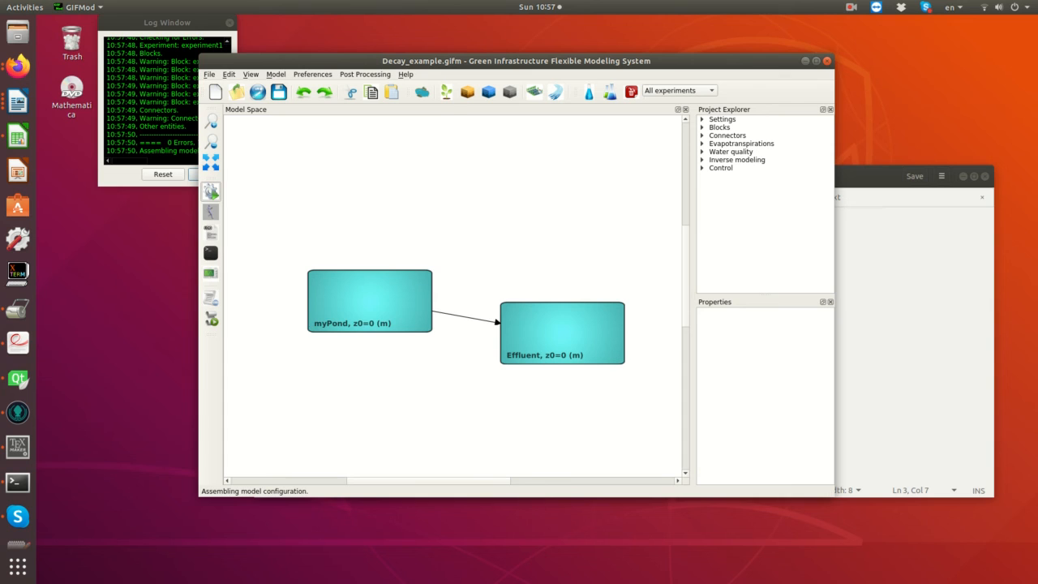
left_click(275, 226)
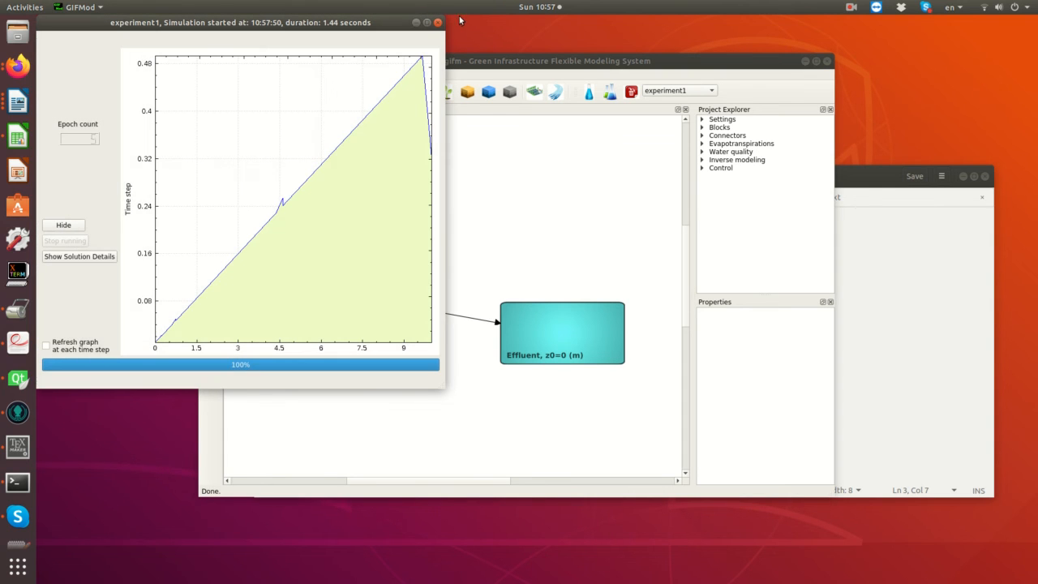
left_click(437, 23)
- Plot the storage of myPond over time, examine the curve and close the plot
left_click(359, 296)
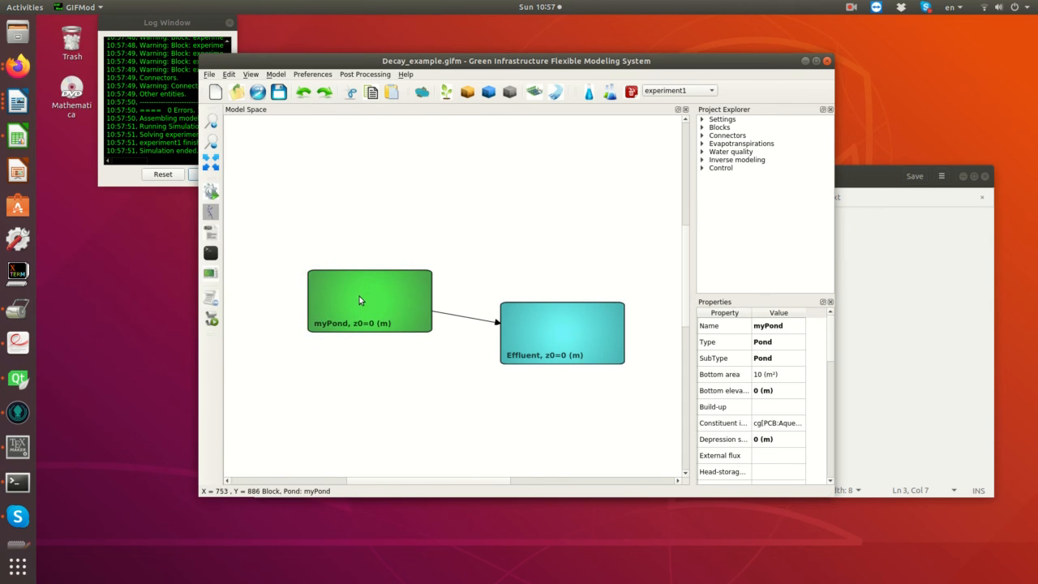
right_click(353, 294)
mouse_move(401, 354)
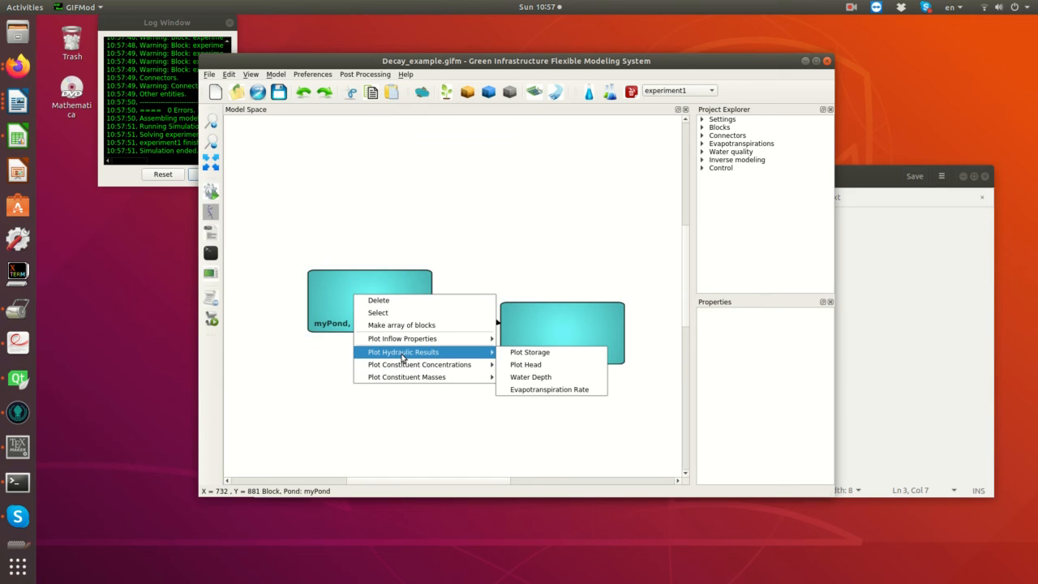
left_click(546, 355)
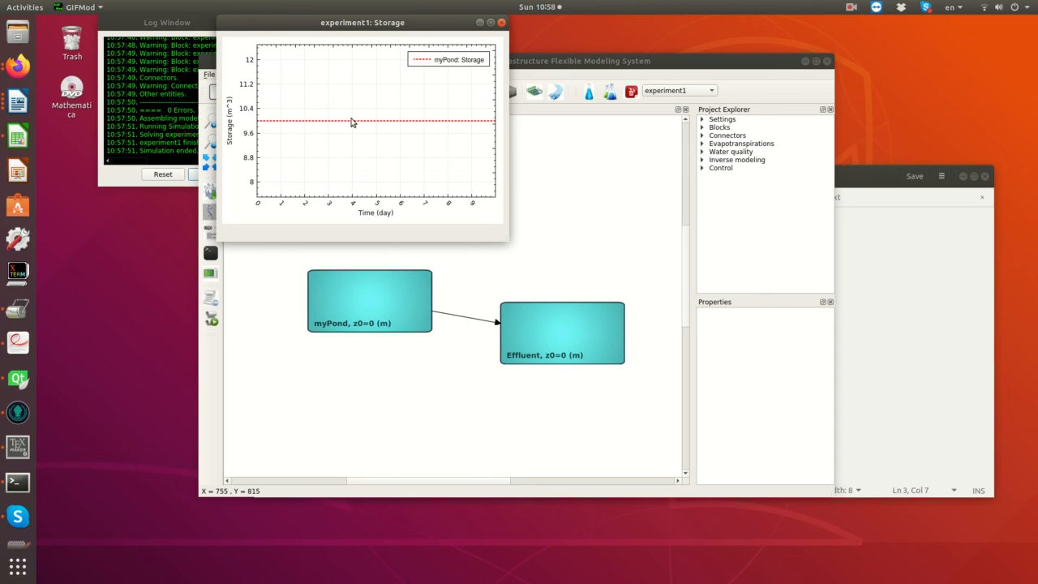
left_click(501, 23)
- Plot the PCB constituent concentration in myPond, examine the curve and close the plot
left_click(345, 307)
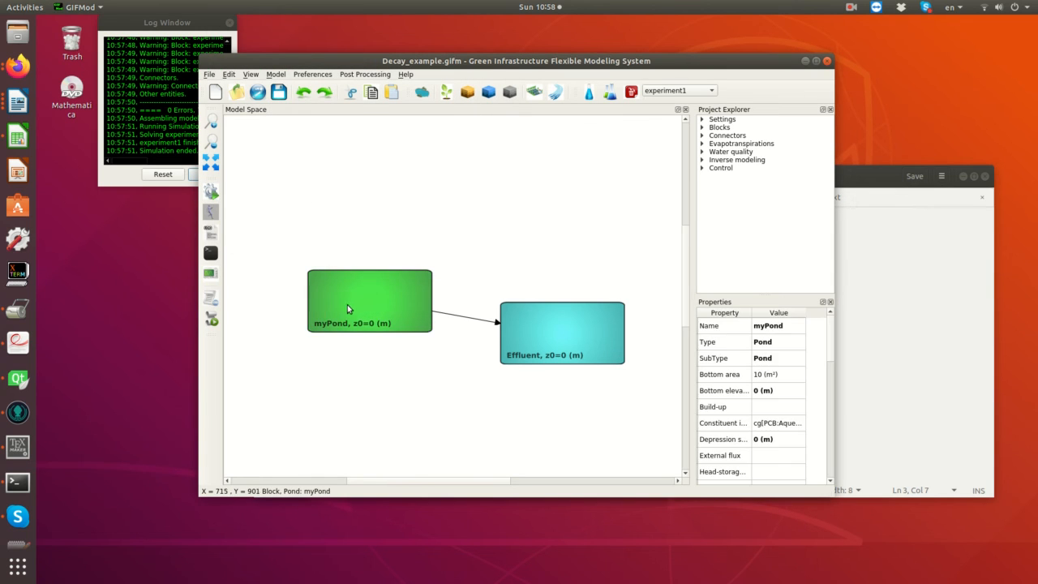
right_click(347, 304)
mouse_move(402, 389)
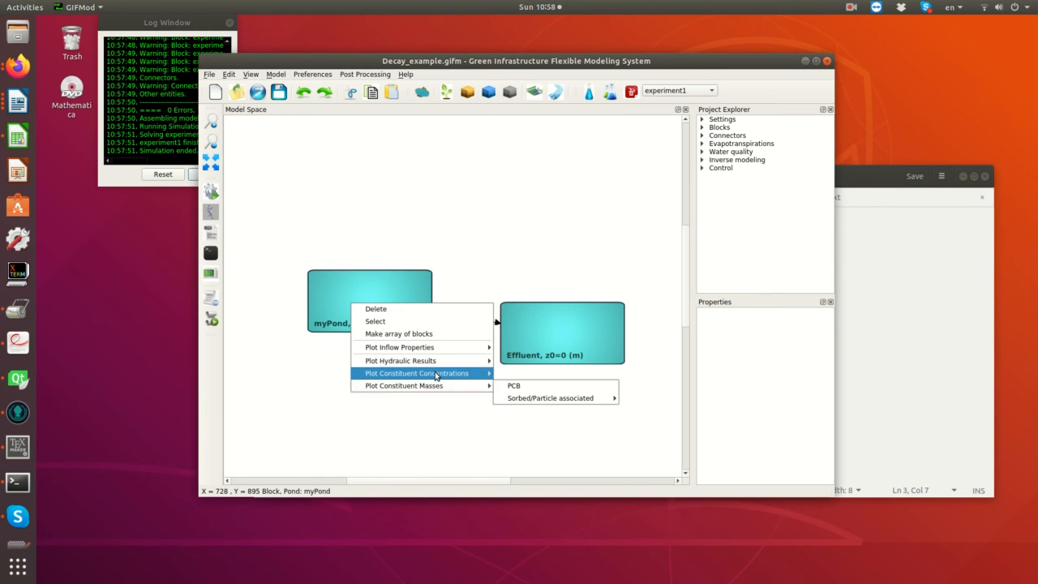
left_click(527, 382)
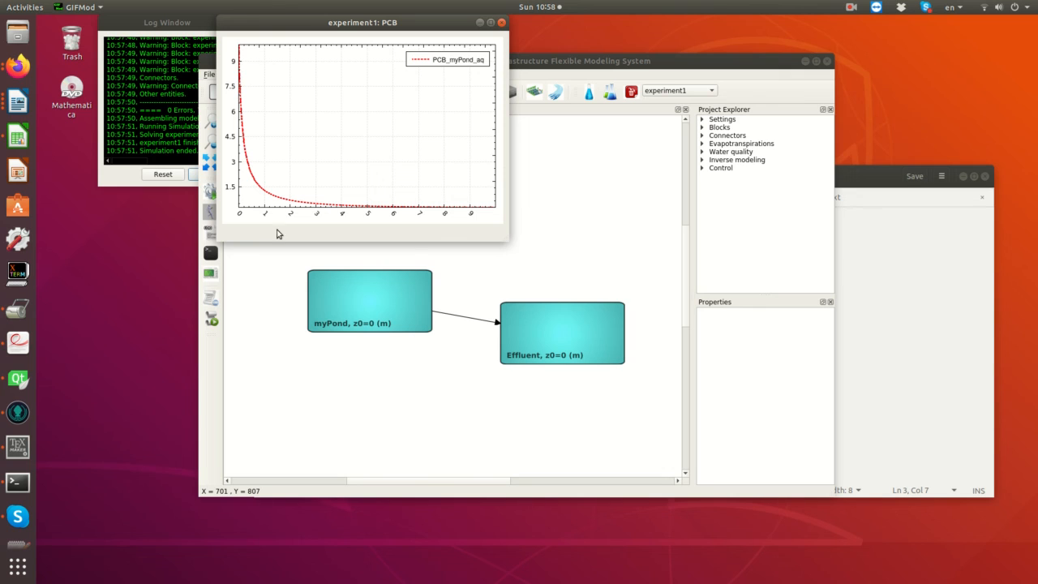
left_click(502, 23)
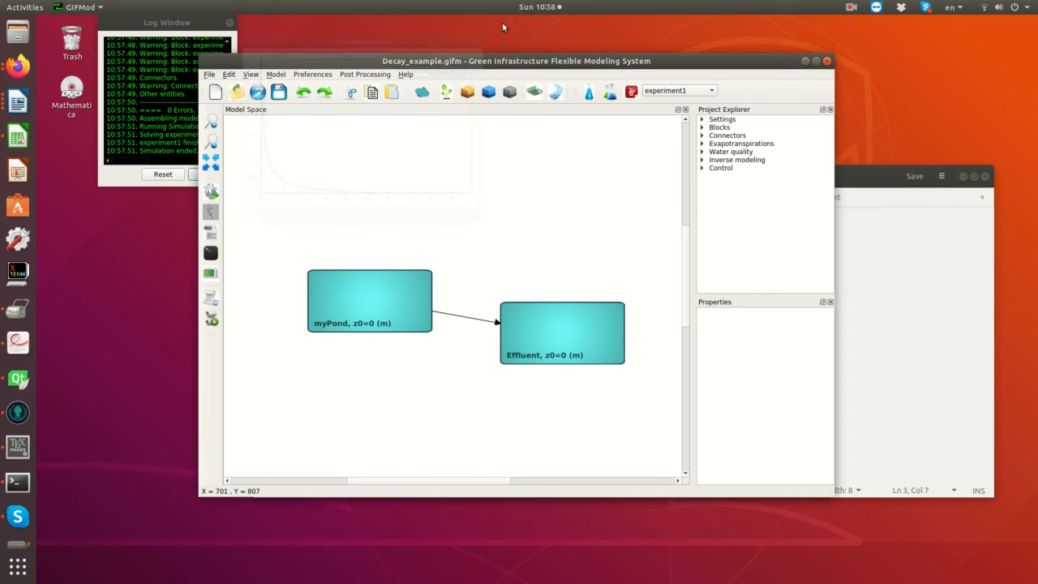
- Set the initial aqueous PCB concentration of myPond to 0 and close the initial condition dialog
left_click(352, 293)
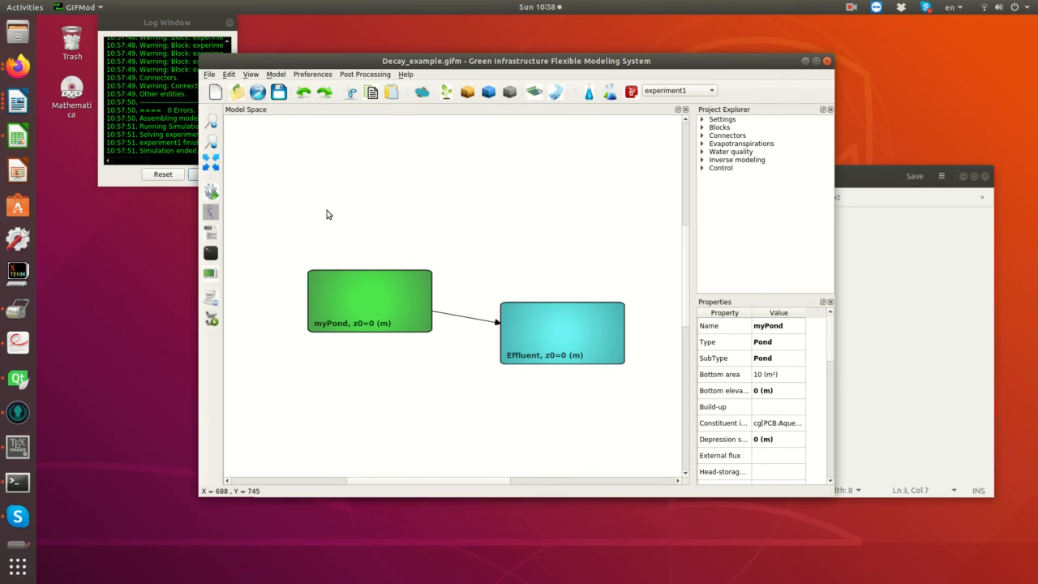
left_click(778, 427)
left_click(778, 428)
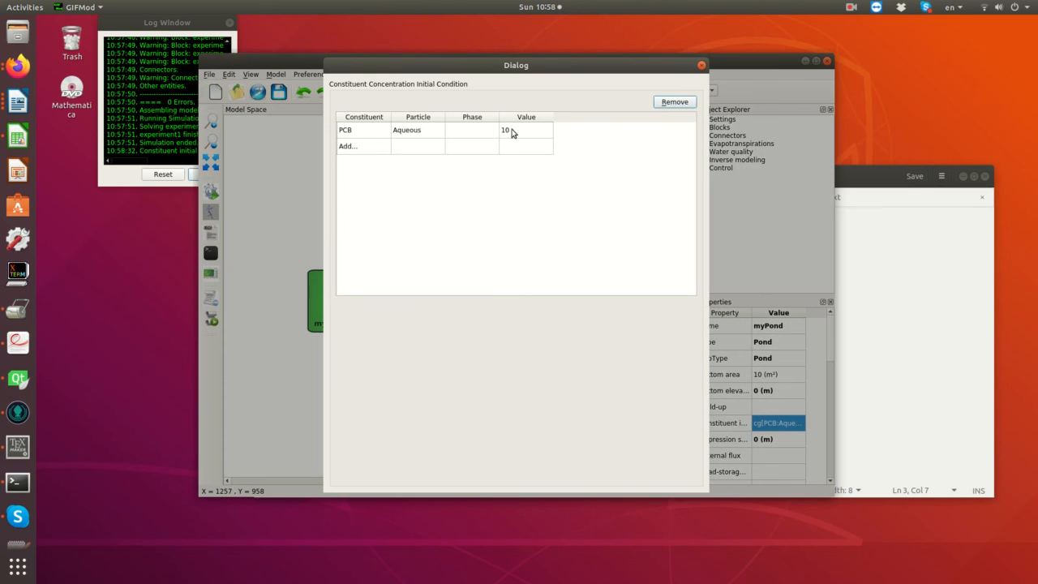
double_click(514, 131)
type("0")
key("Return")
left_click(702, 66)
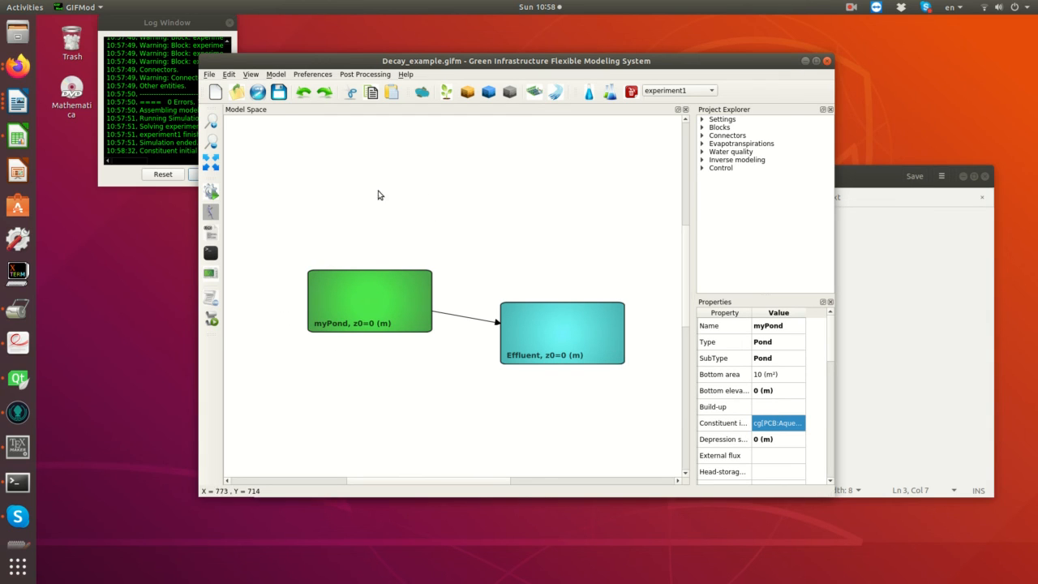
- Rerun the model with the new initial PCB concentration and close the simulation window
left_click(216, 195)
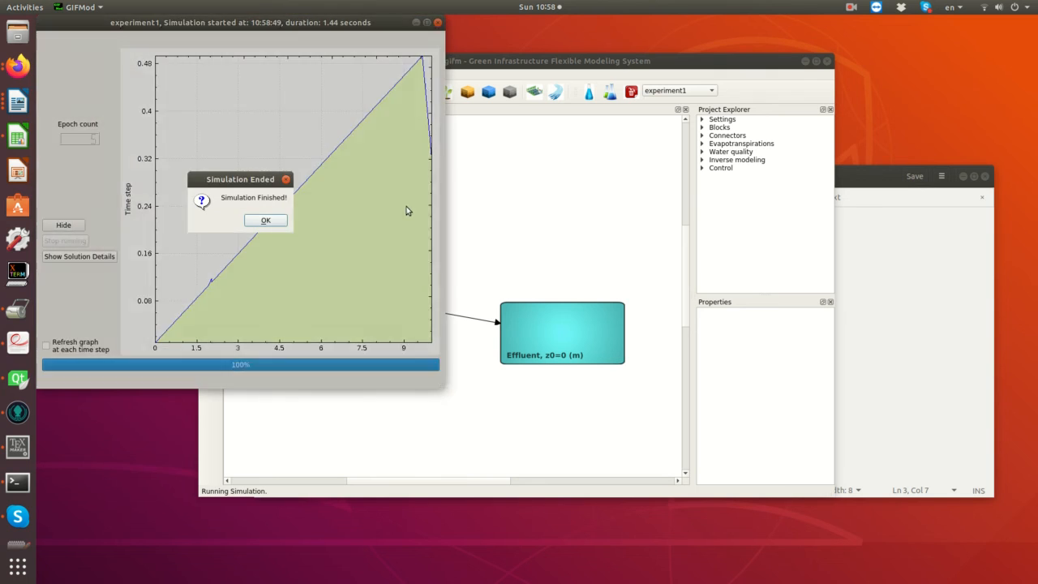
left_click(266, 352)
left_click(437, 22)
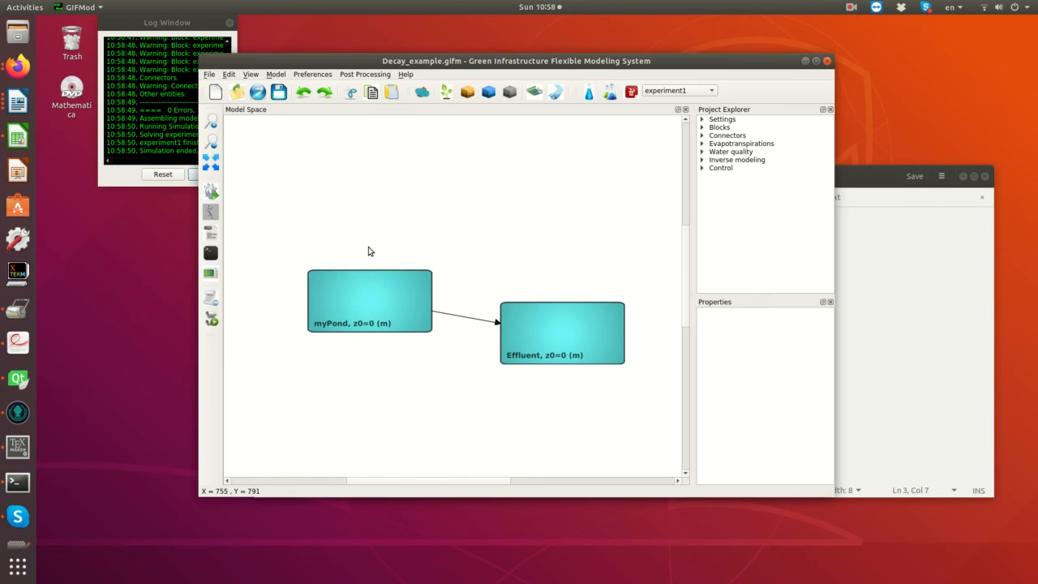
- Plot the PCB concentration in myPond for the zero initial condition, examine it and close the plot
left_click(368, 288)
right_click(368, 288)
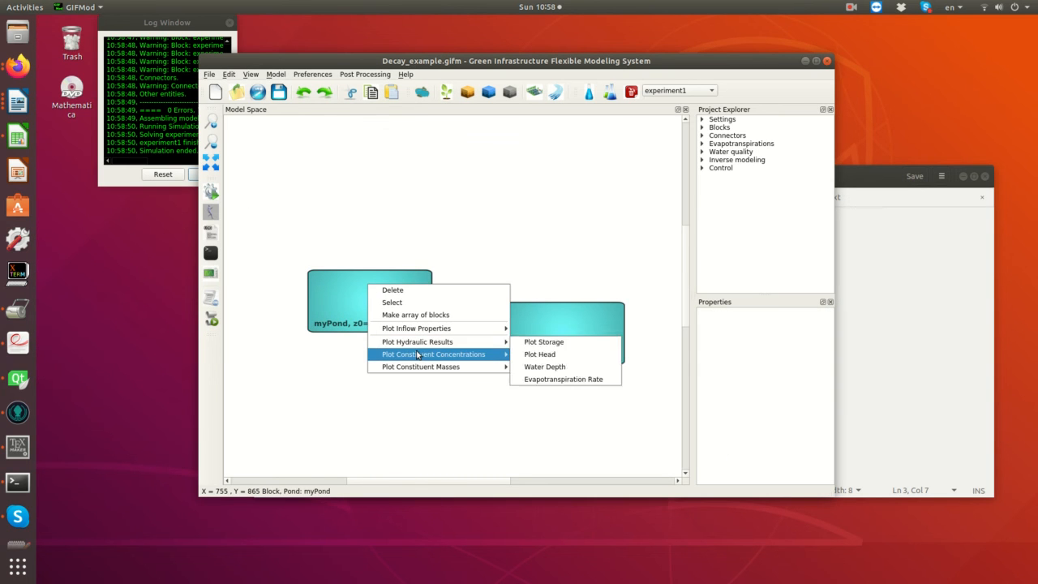
mouse_move(487, 354)
left_click(545, 355)
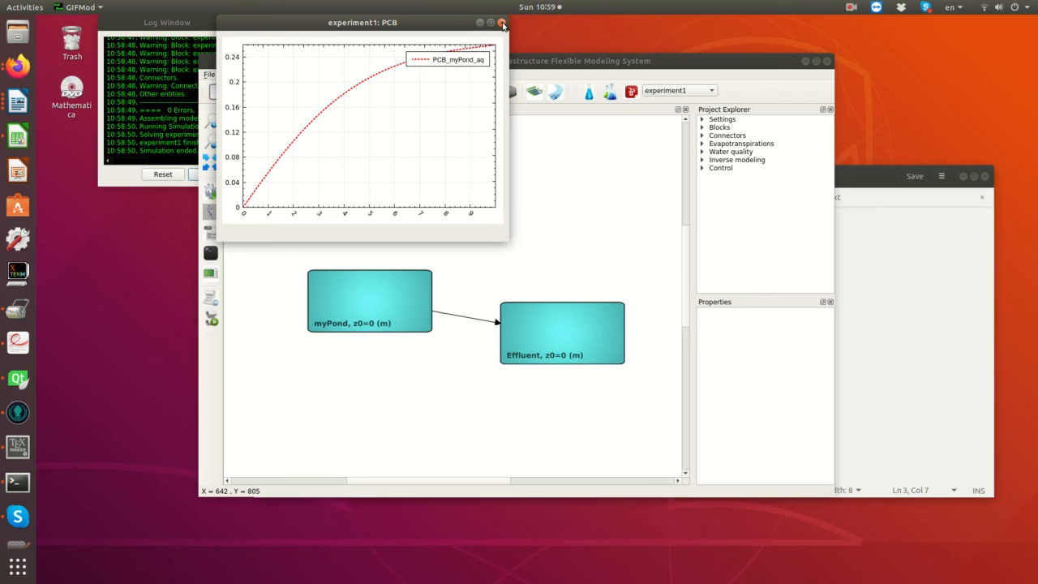
left_click(502, 25)
- Set the bottom area of myPond to 1 m² and save the project
left_click(365, 307)
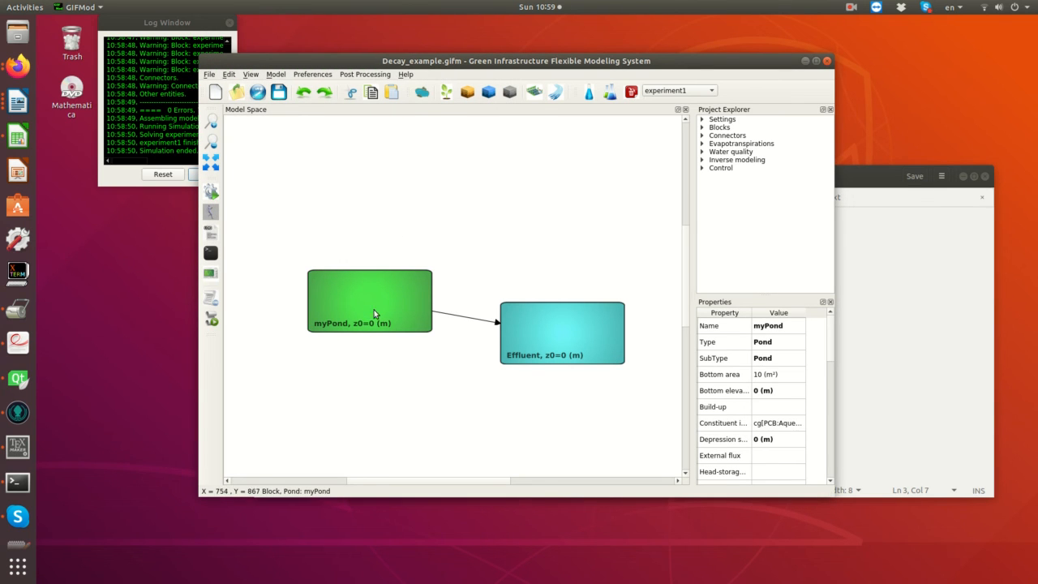
double_click(761, 378)
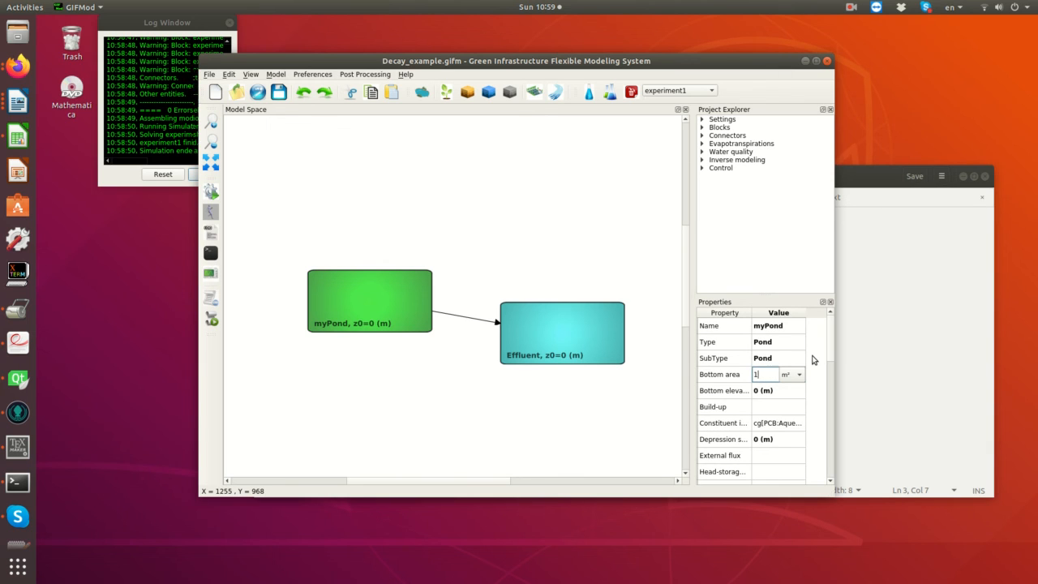
key("Return")
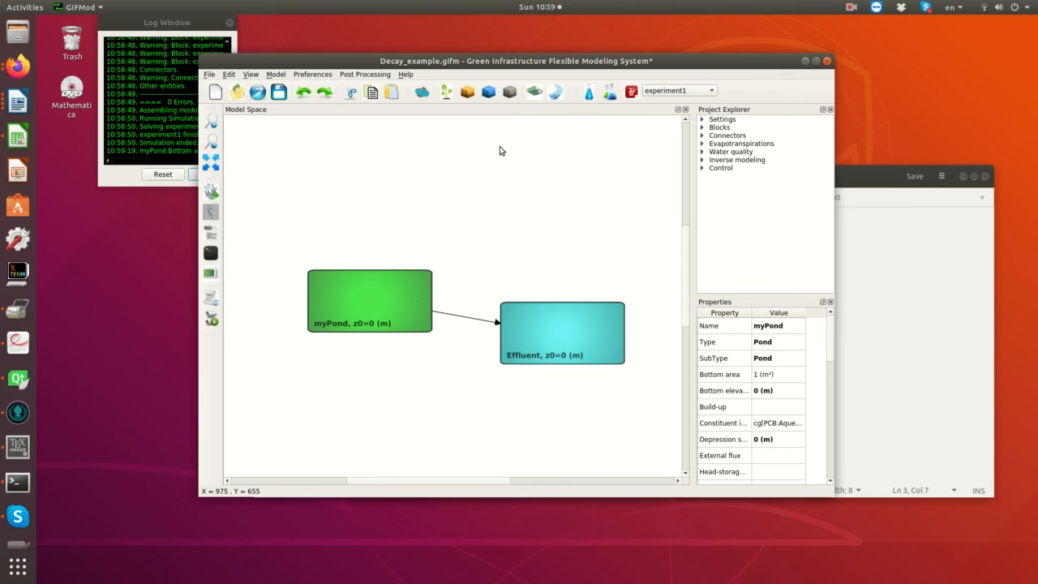
left_click(278, 93)
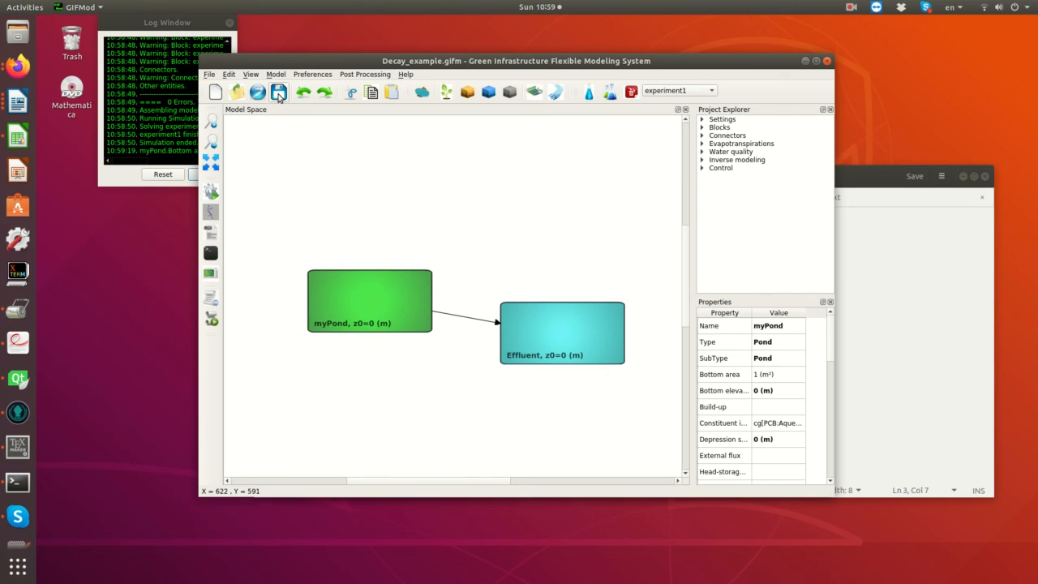
- Run the simulation with the reduced pond area, dismiss the completion message and close the simulation window
left_click(212, 192)
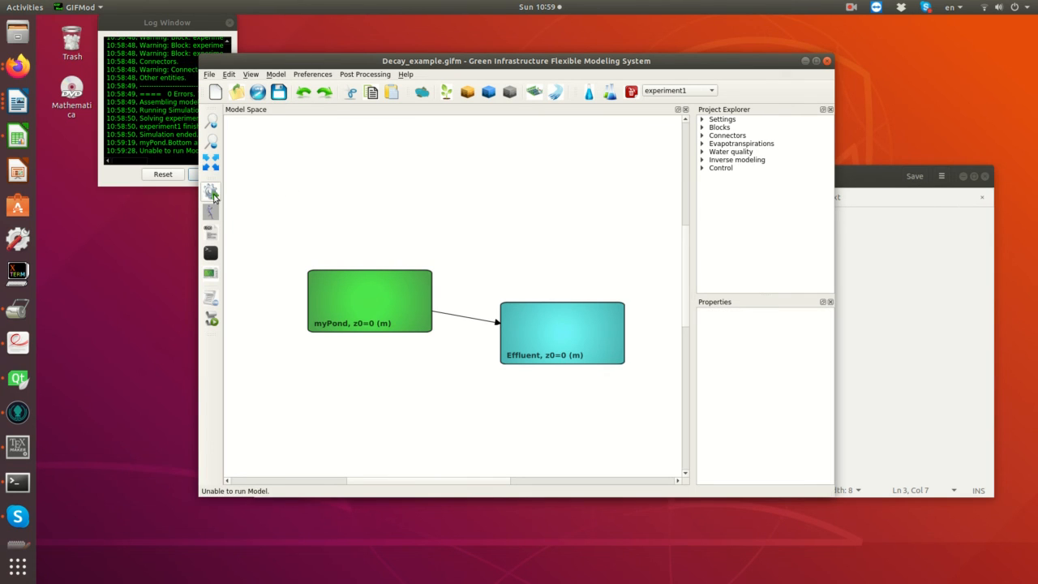
left_click(212, 192)
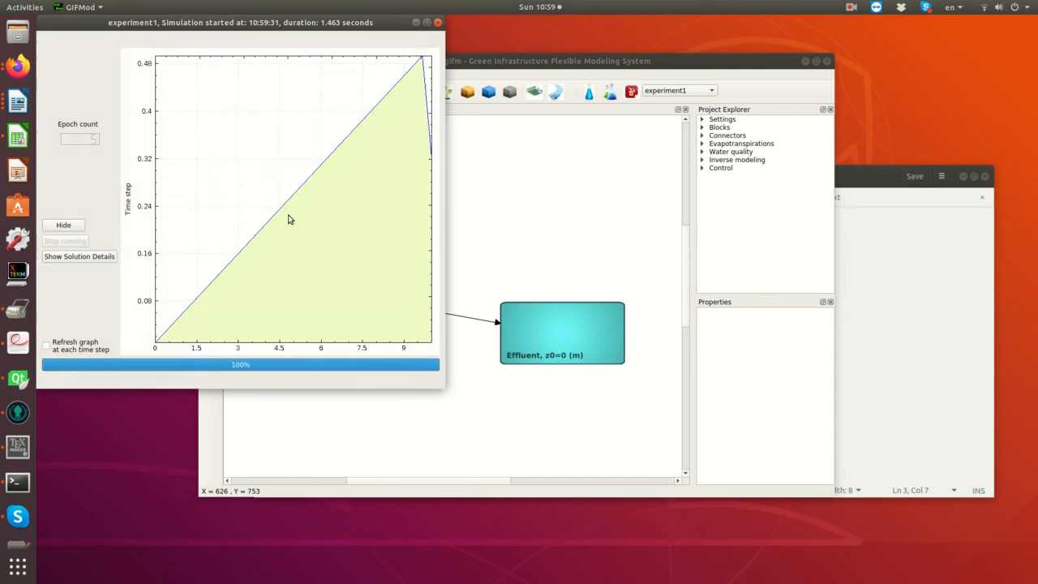
key("Return")
left_click(437, 22)
- Plot the PCB concentration in myPond for the 1 m² bottom area, examine it and close the plot
right_click(362, 310)
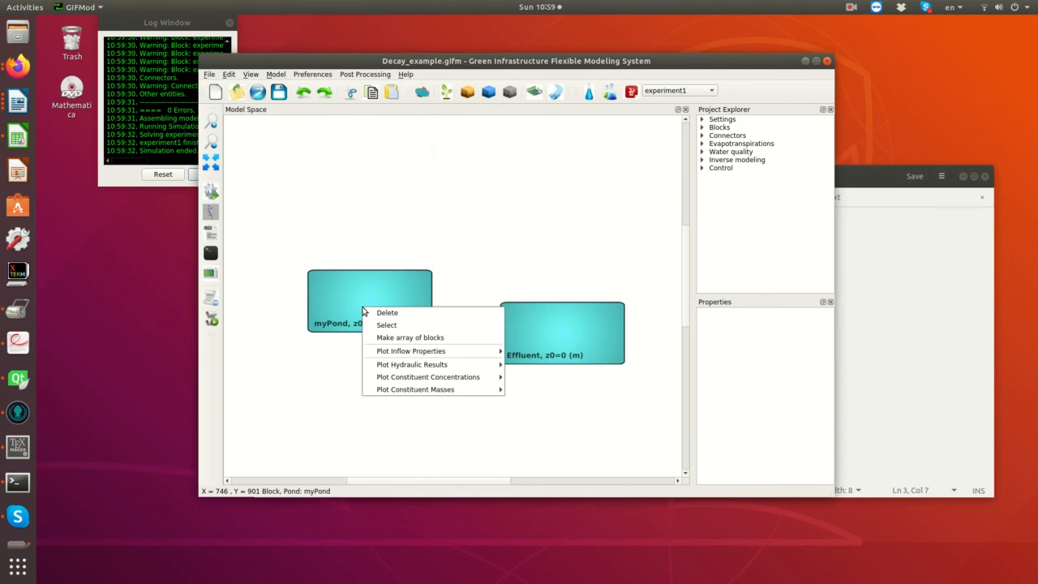
mouse_move(414, 377)
left_click(527, 377)
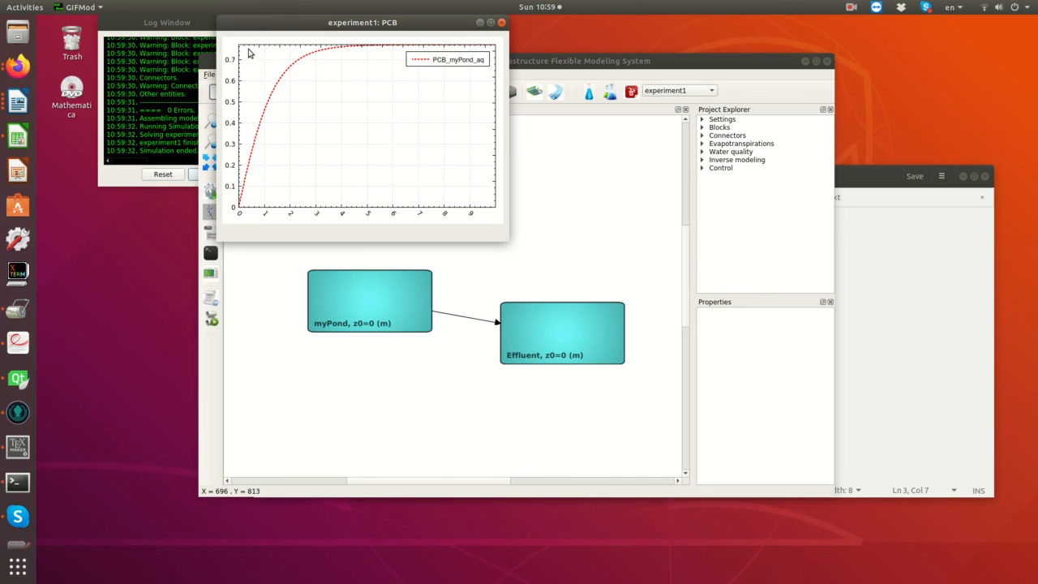
left_click(502, 23)
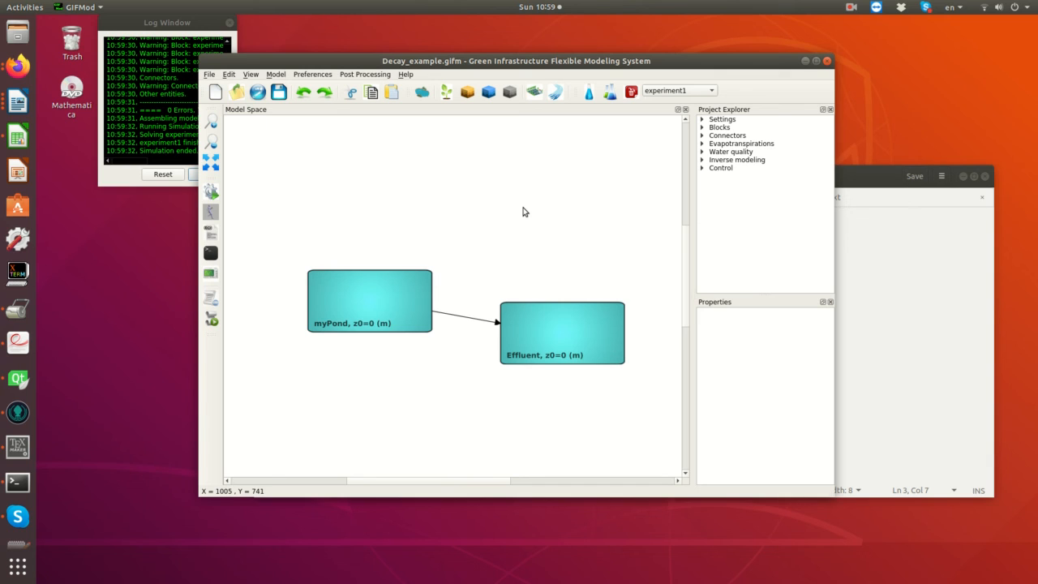
left_click(852, 11)
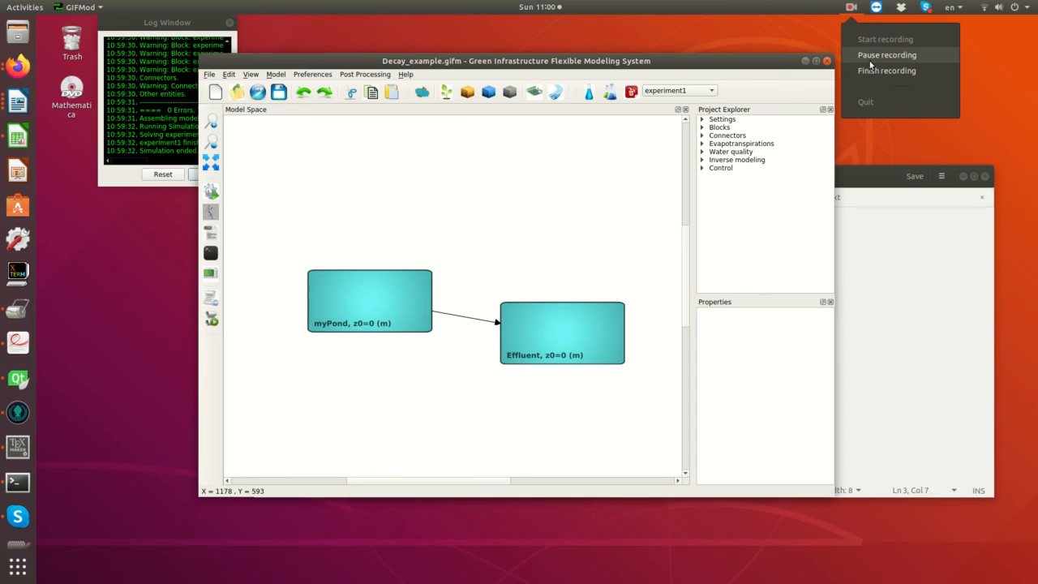